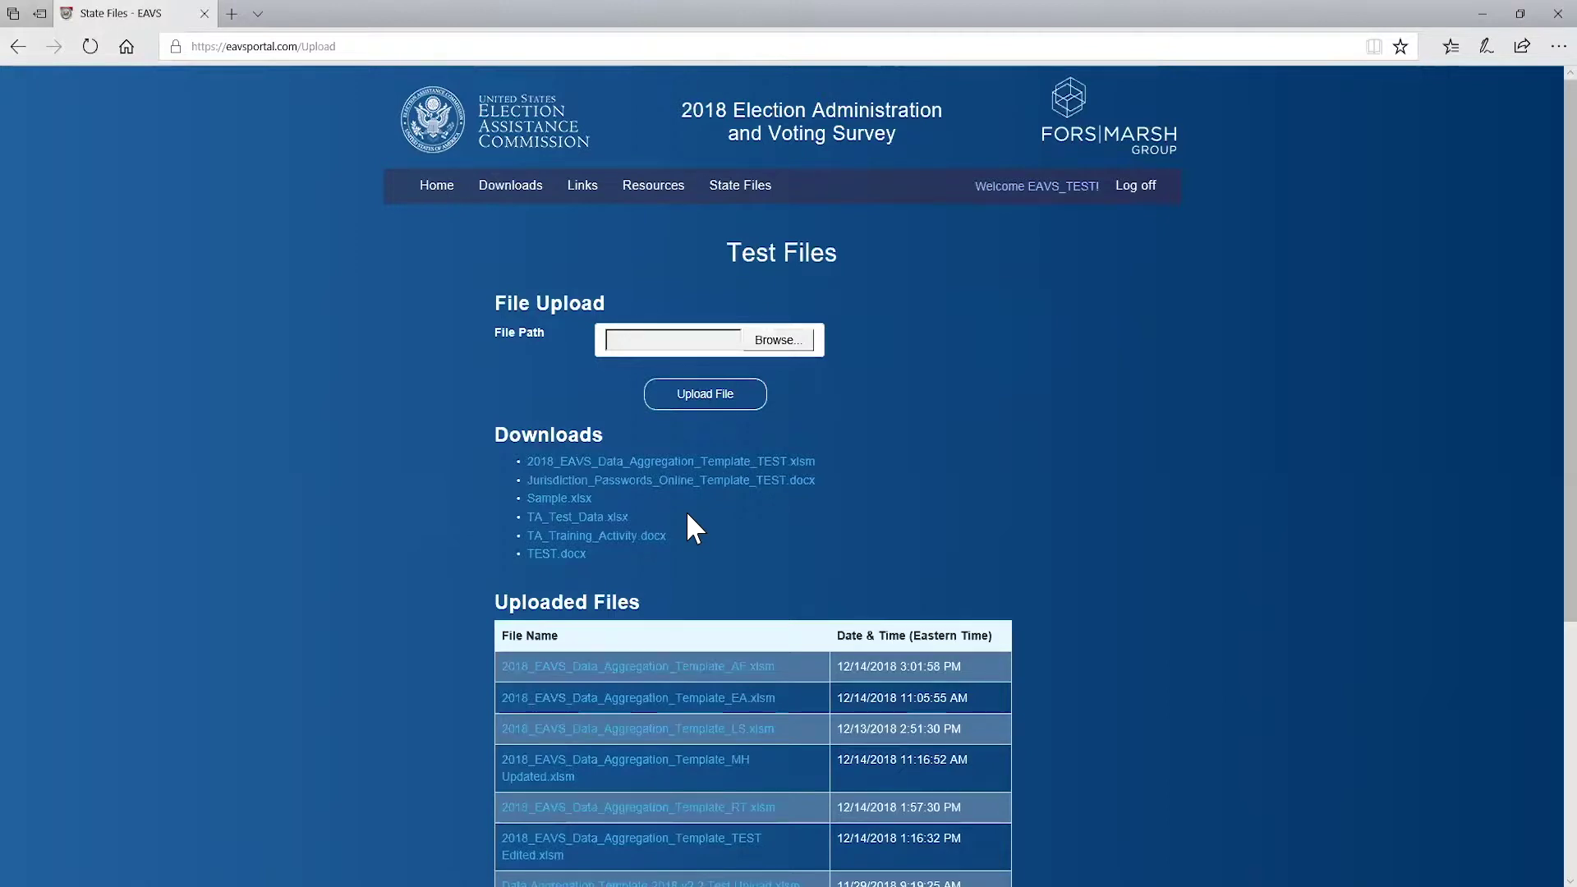
Scroll the Test Files page down past Downloads and Uploaded Files, then back up to the upload form
scroll(1195, 590, down, 5)
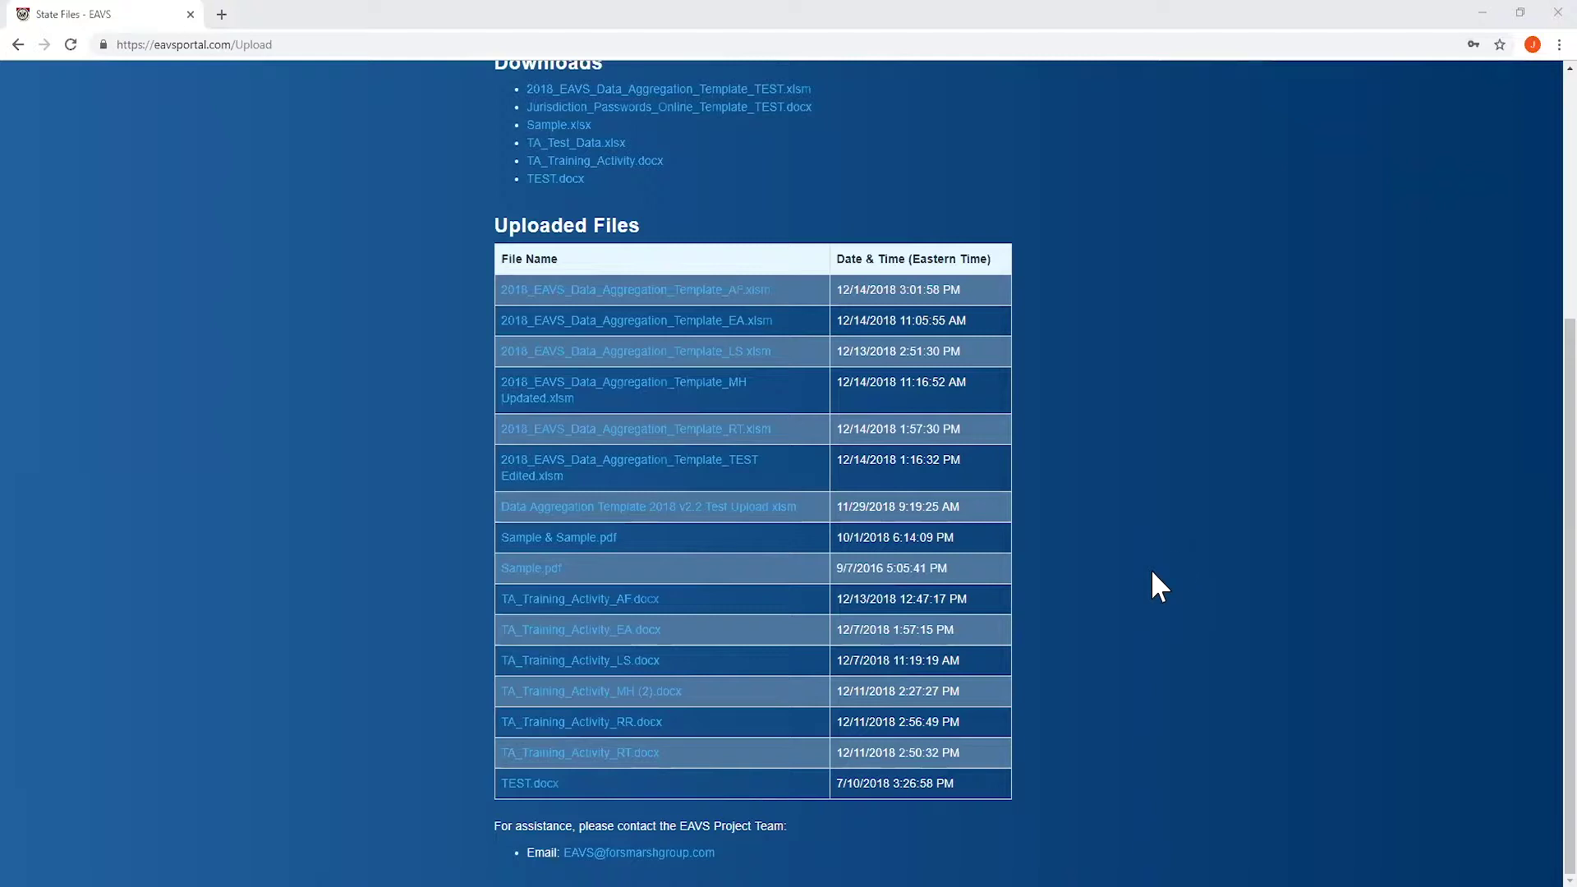
scroll(1152, 572, up, 3)
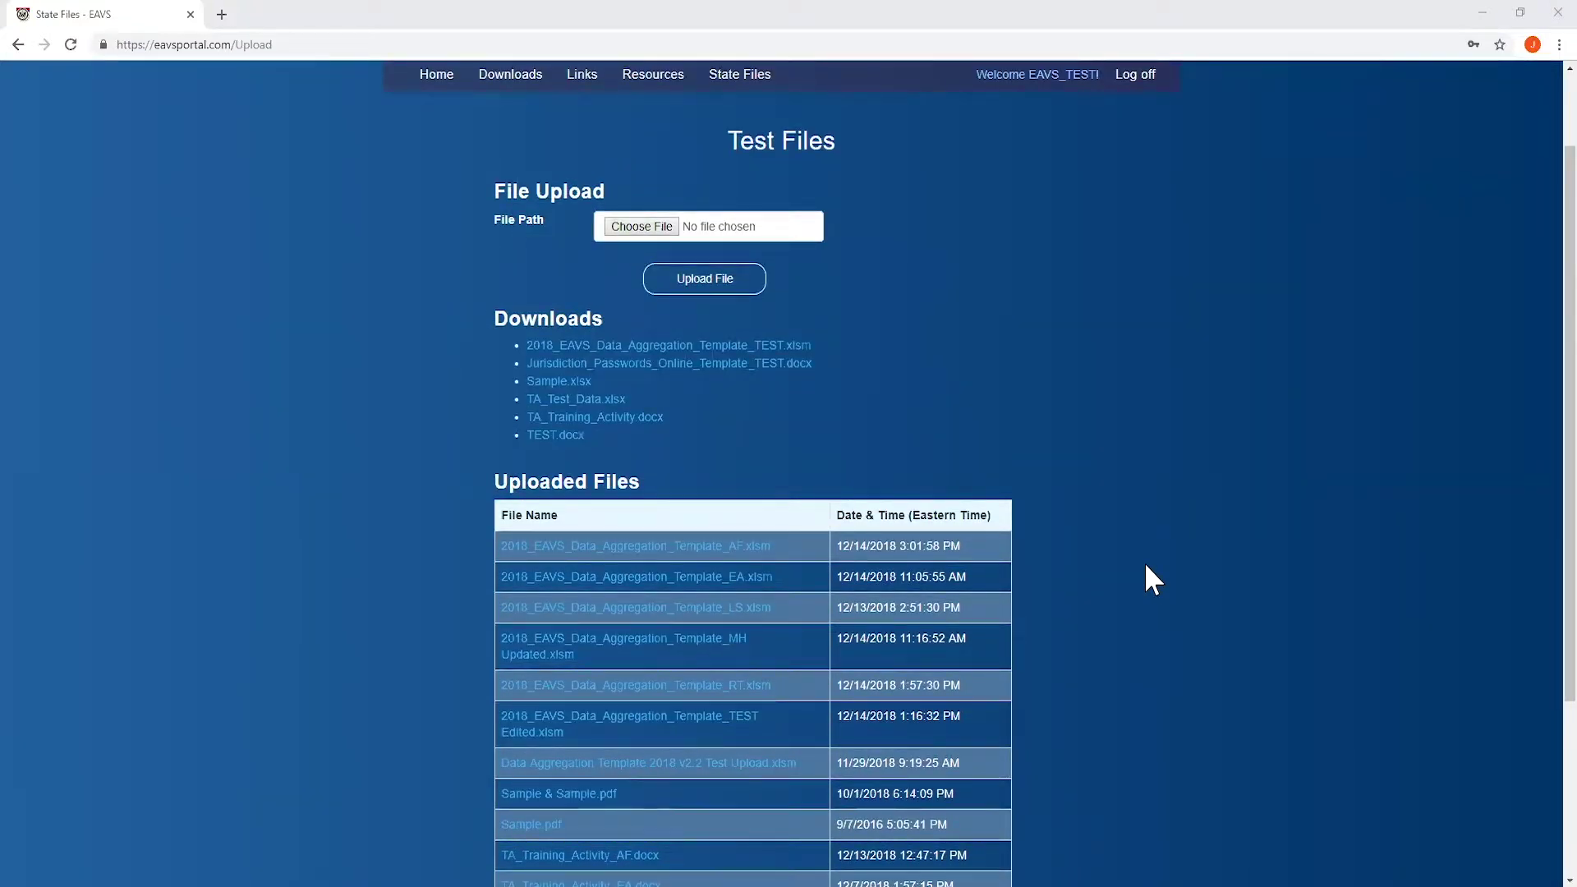
Download 2018_EAVS_Data_Aggregation_Template_TEST.xlsm and open it in Excel
click(720, 346)
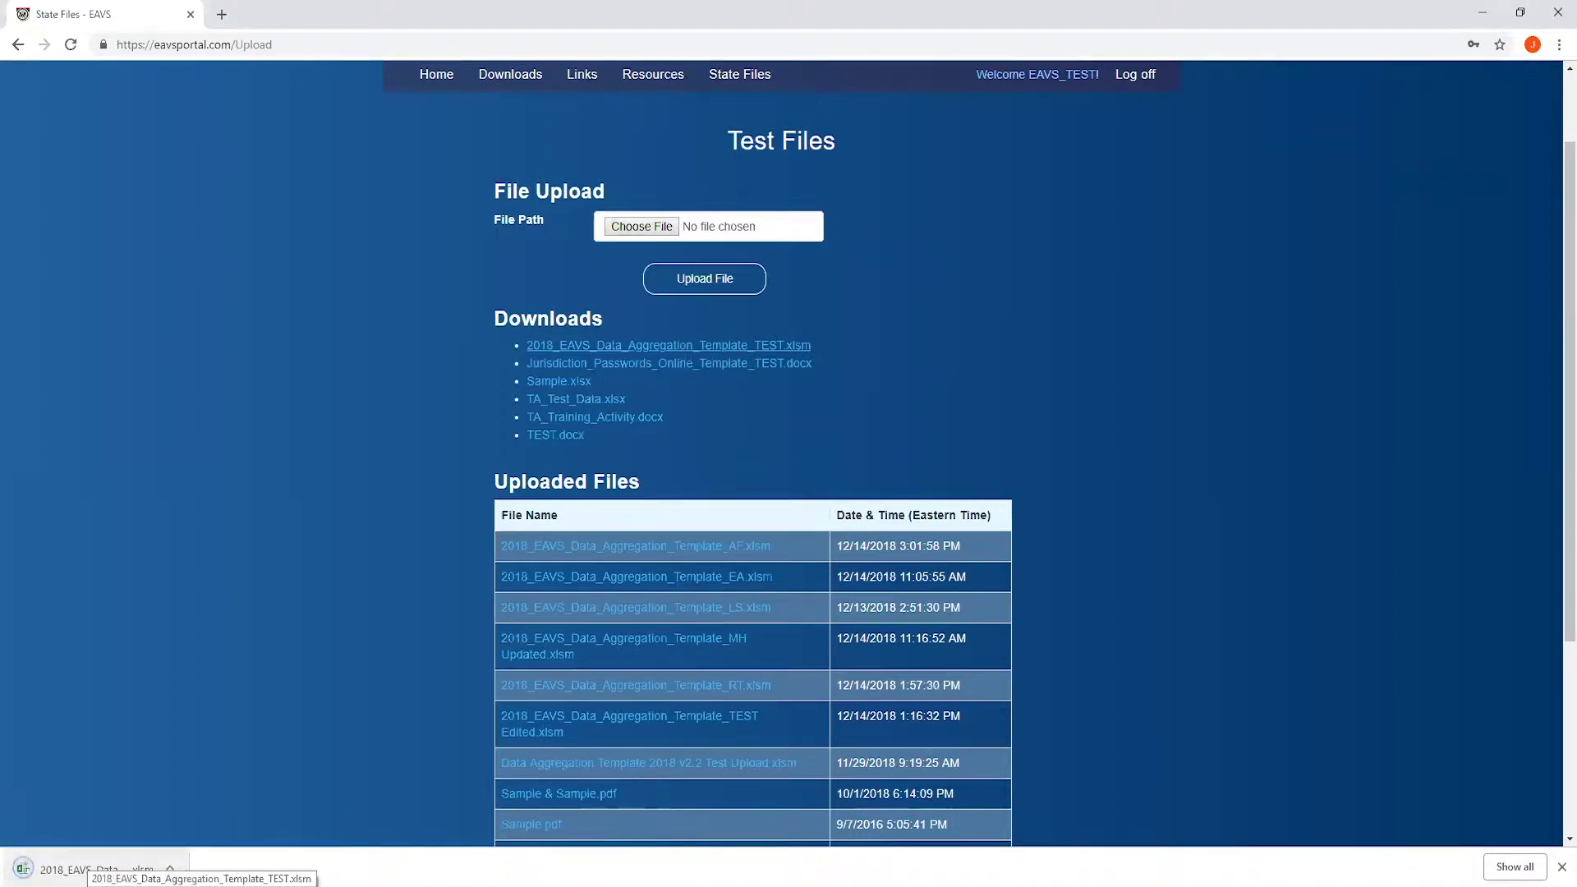
click(90, 869)
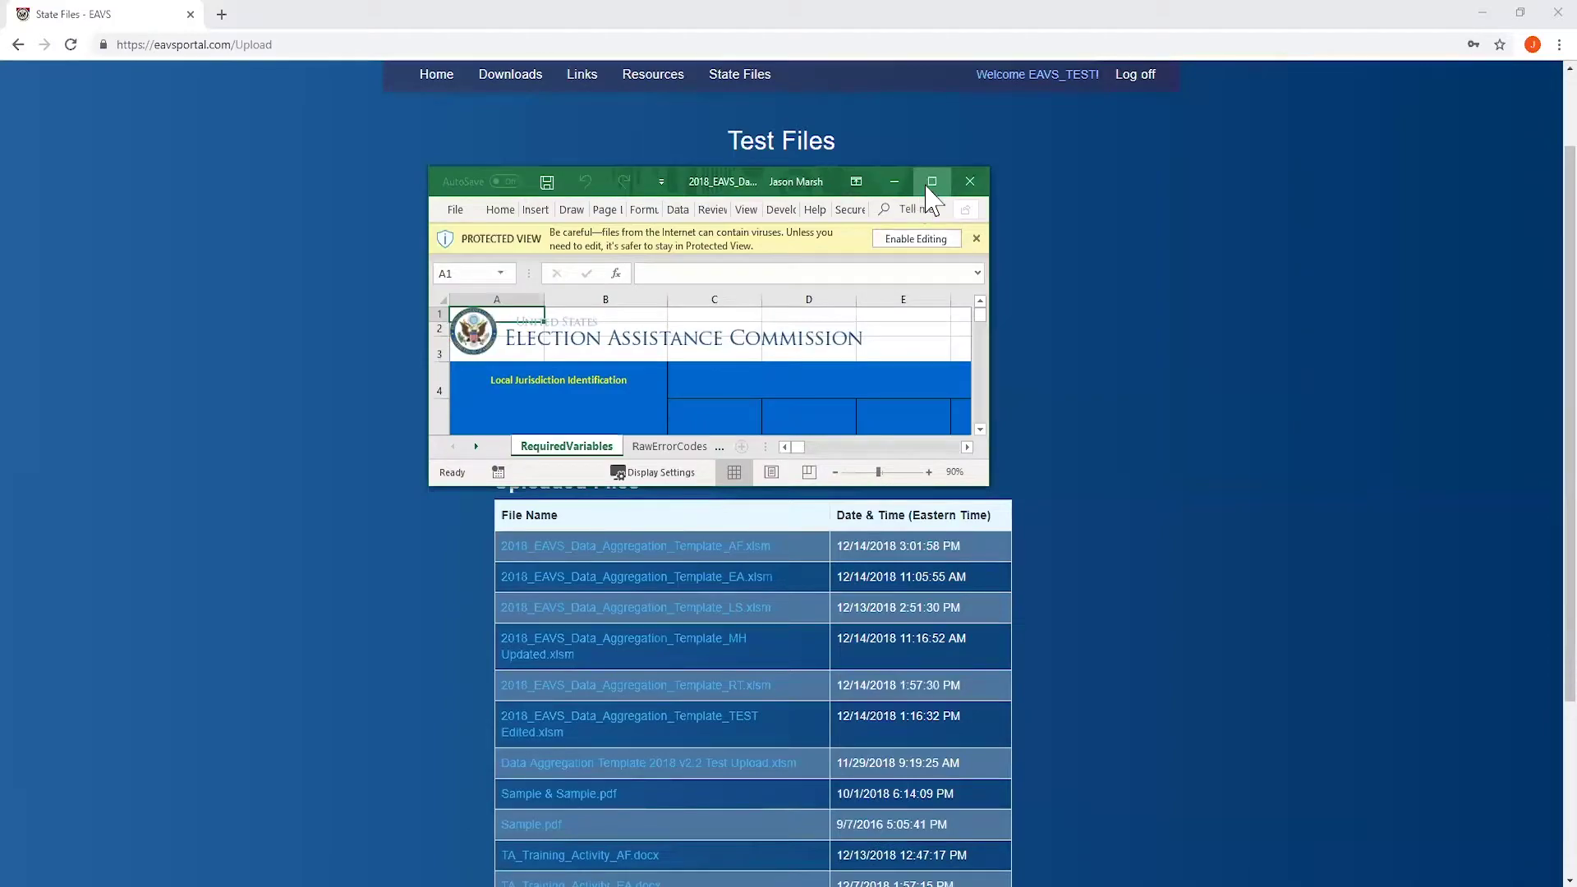
Maximize the template workbook and take it out of Protected View
click(930, 179)
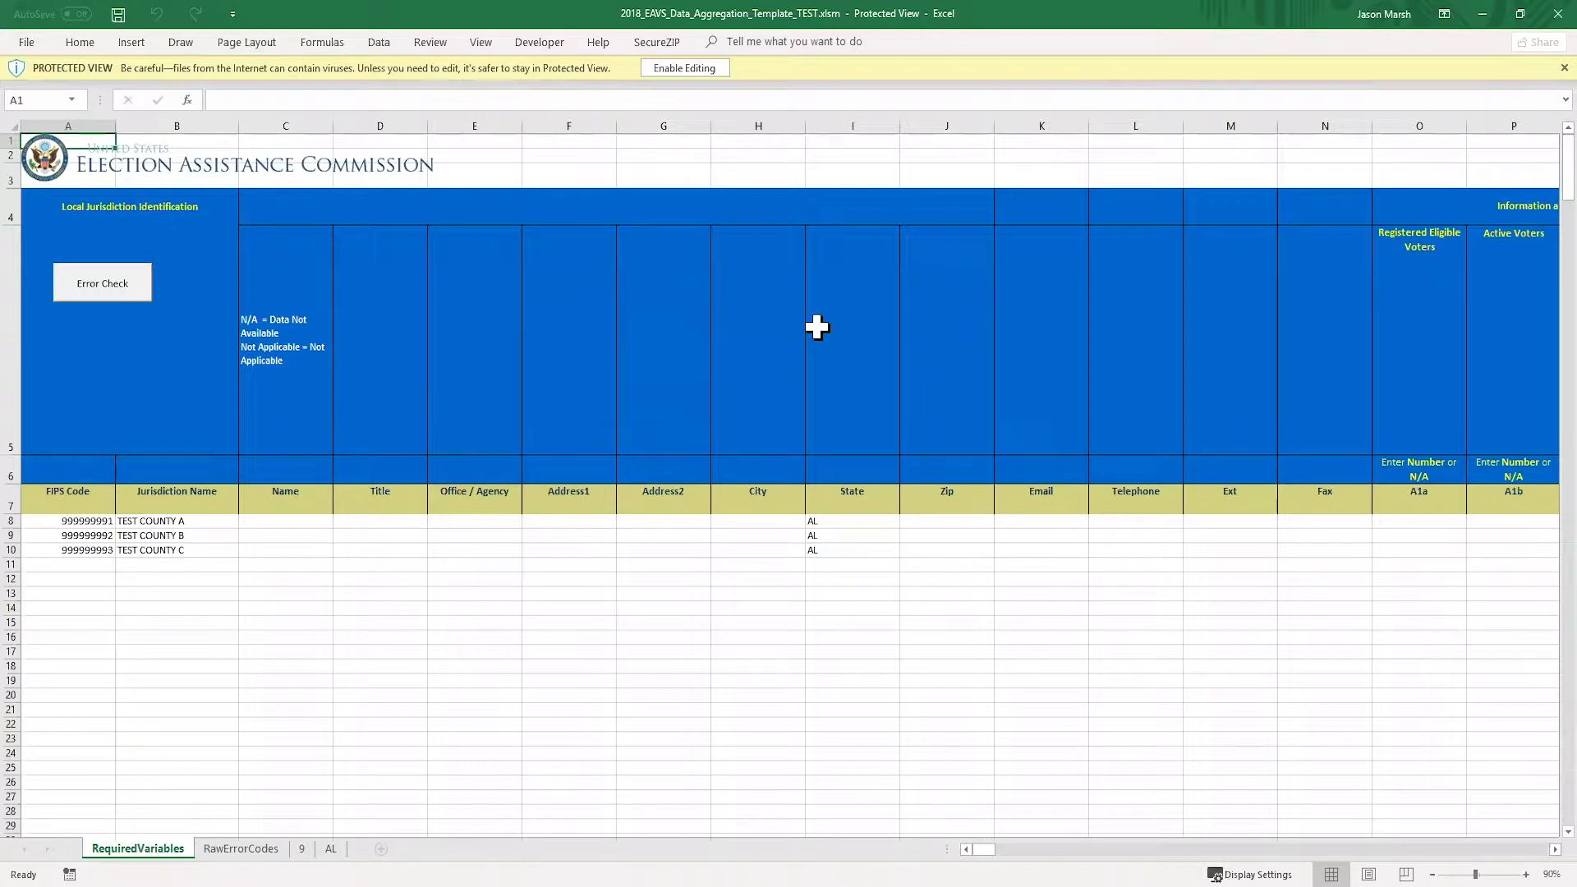
click(693, 69)
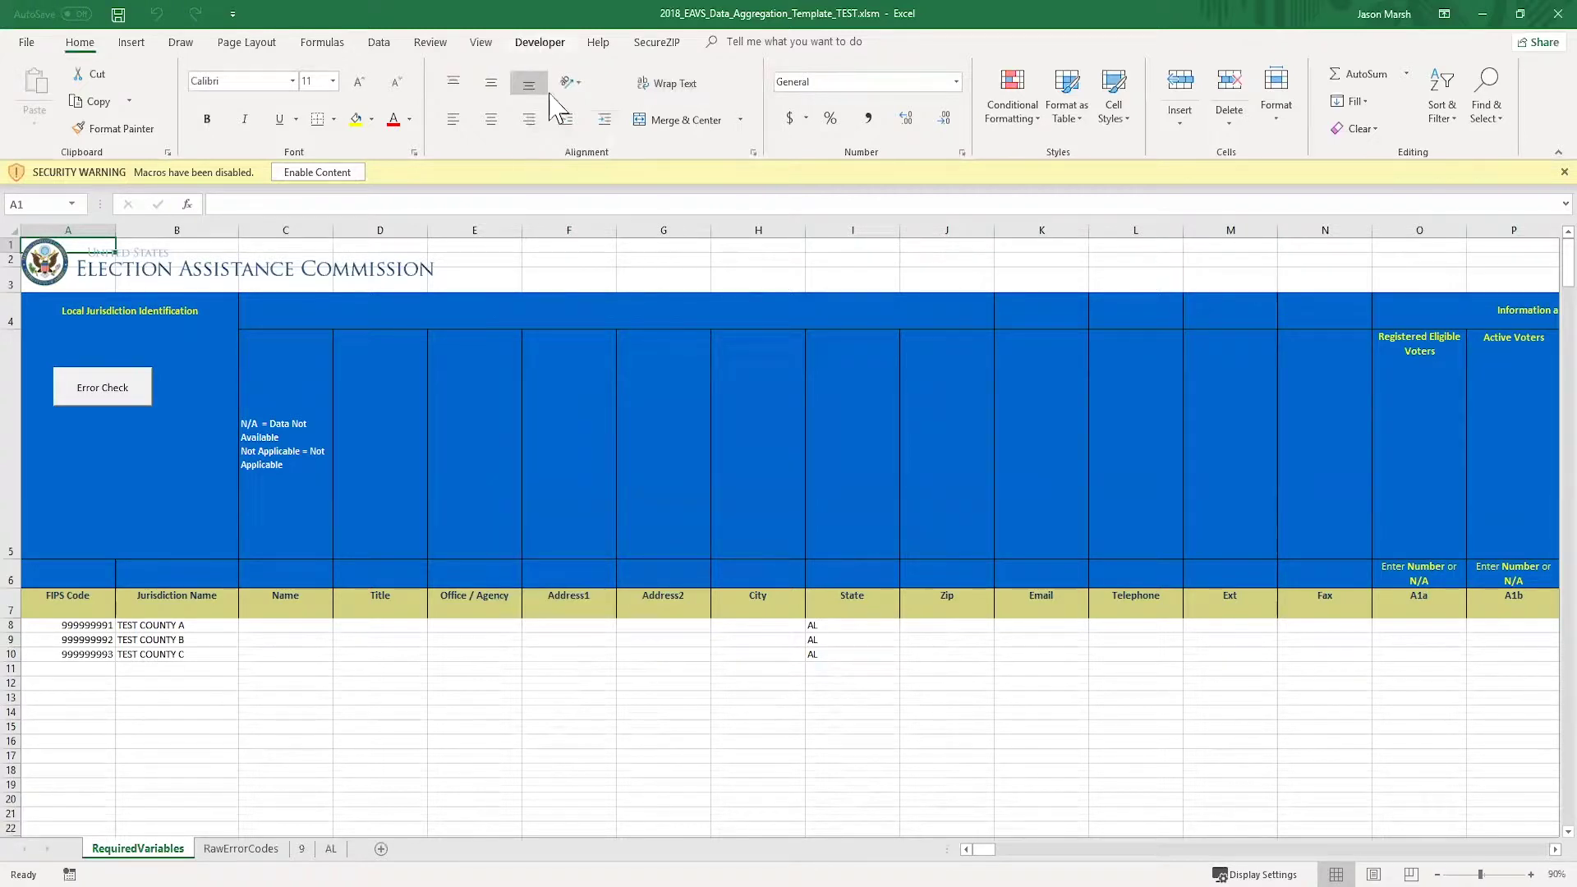
Enable the template's macros and save it to the Desktop, replacing the existing copy
click(300, 172)
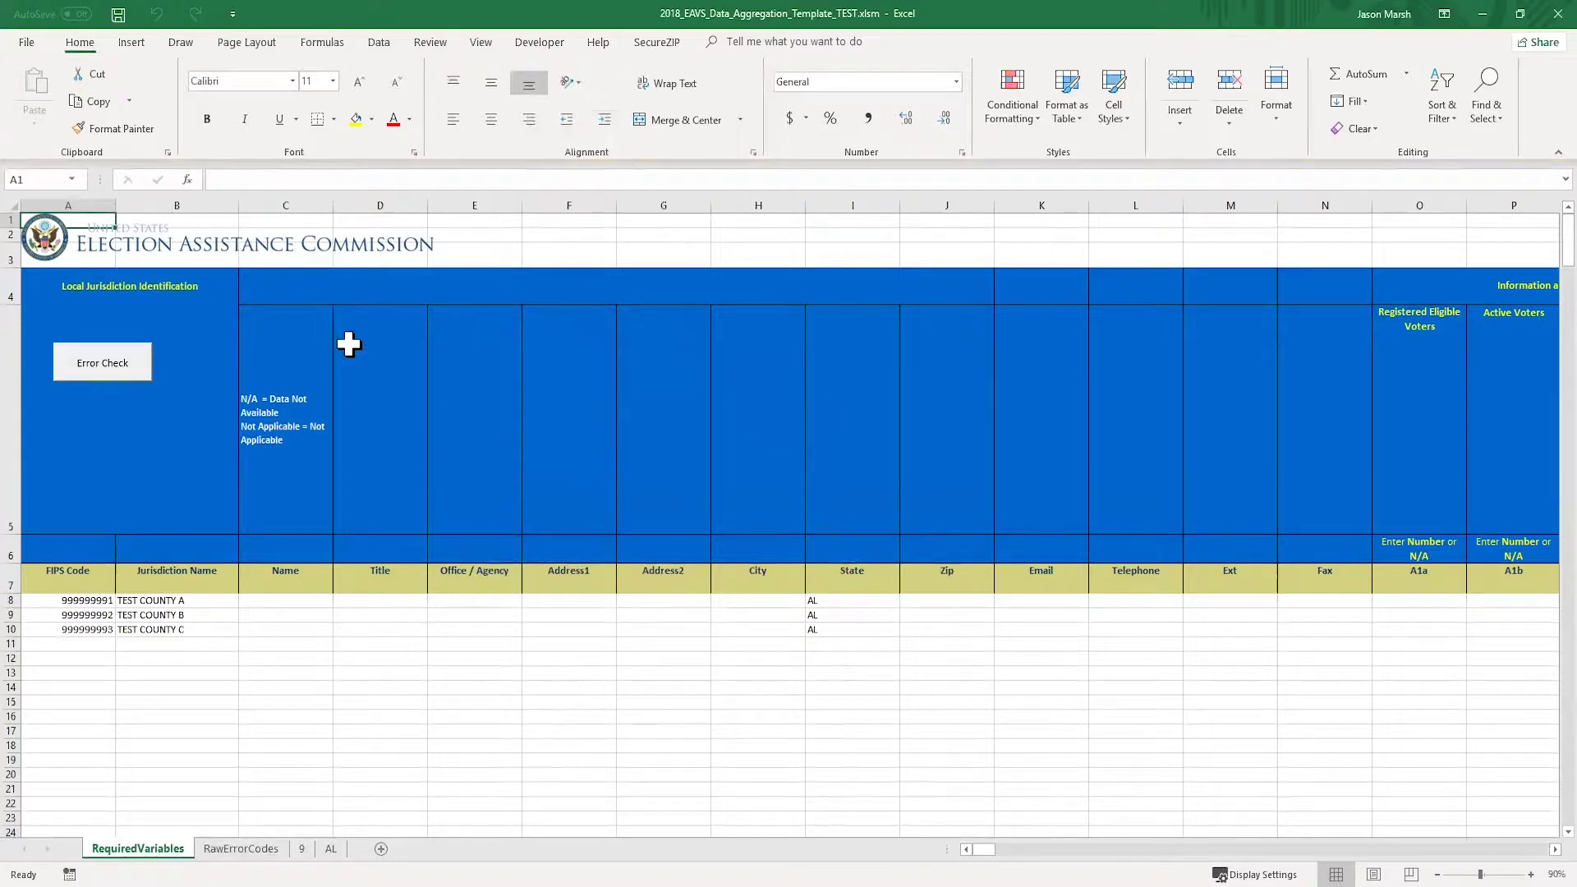
click(27, 43)
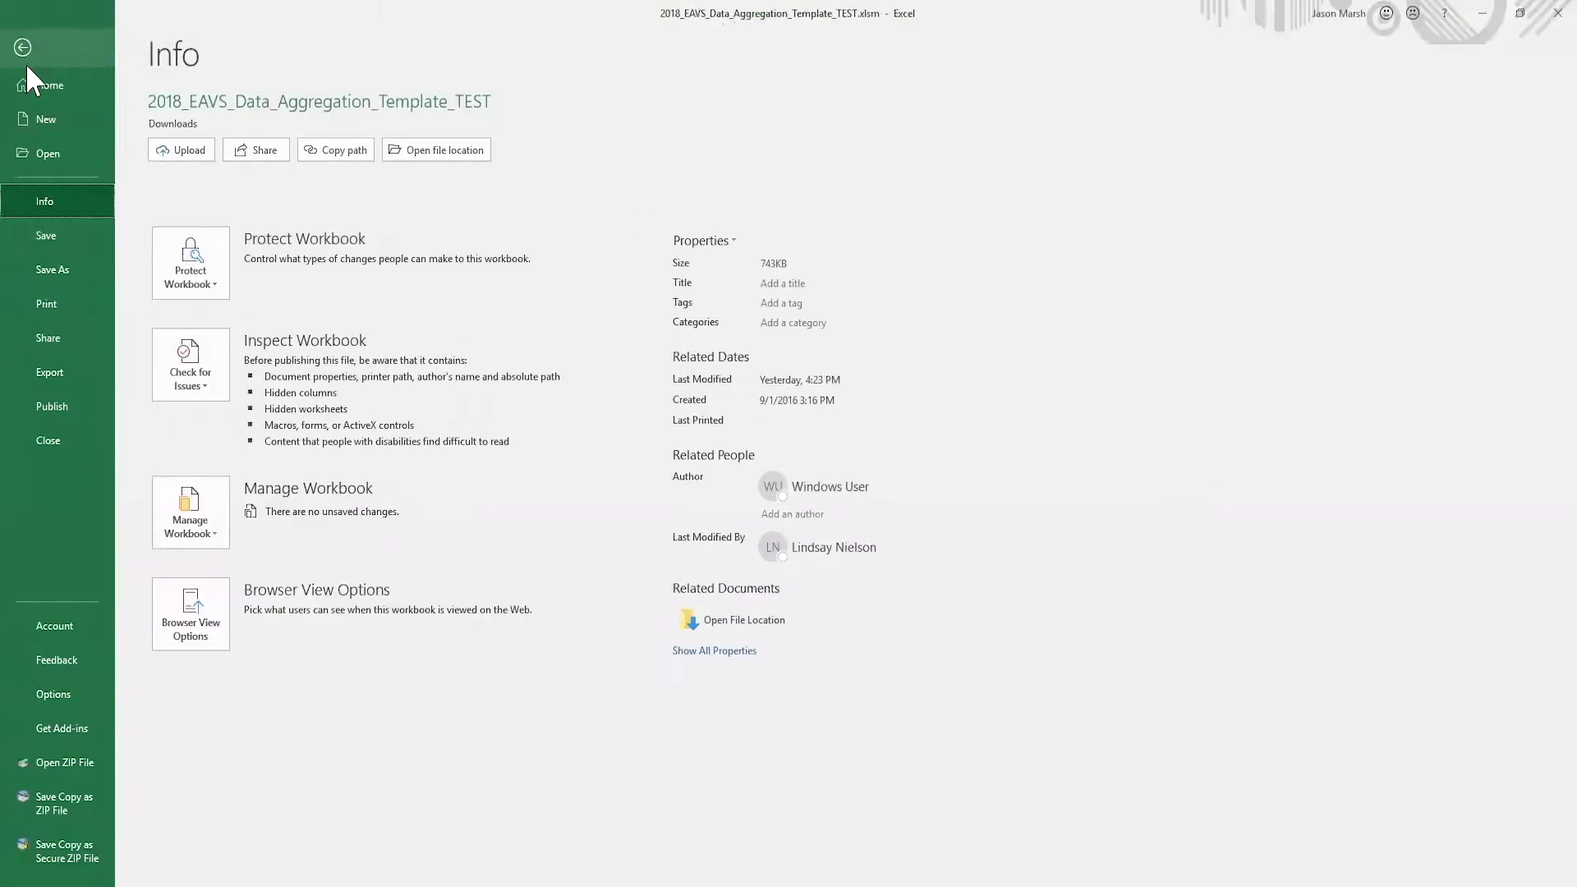
click(61, 268)
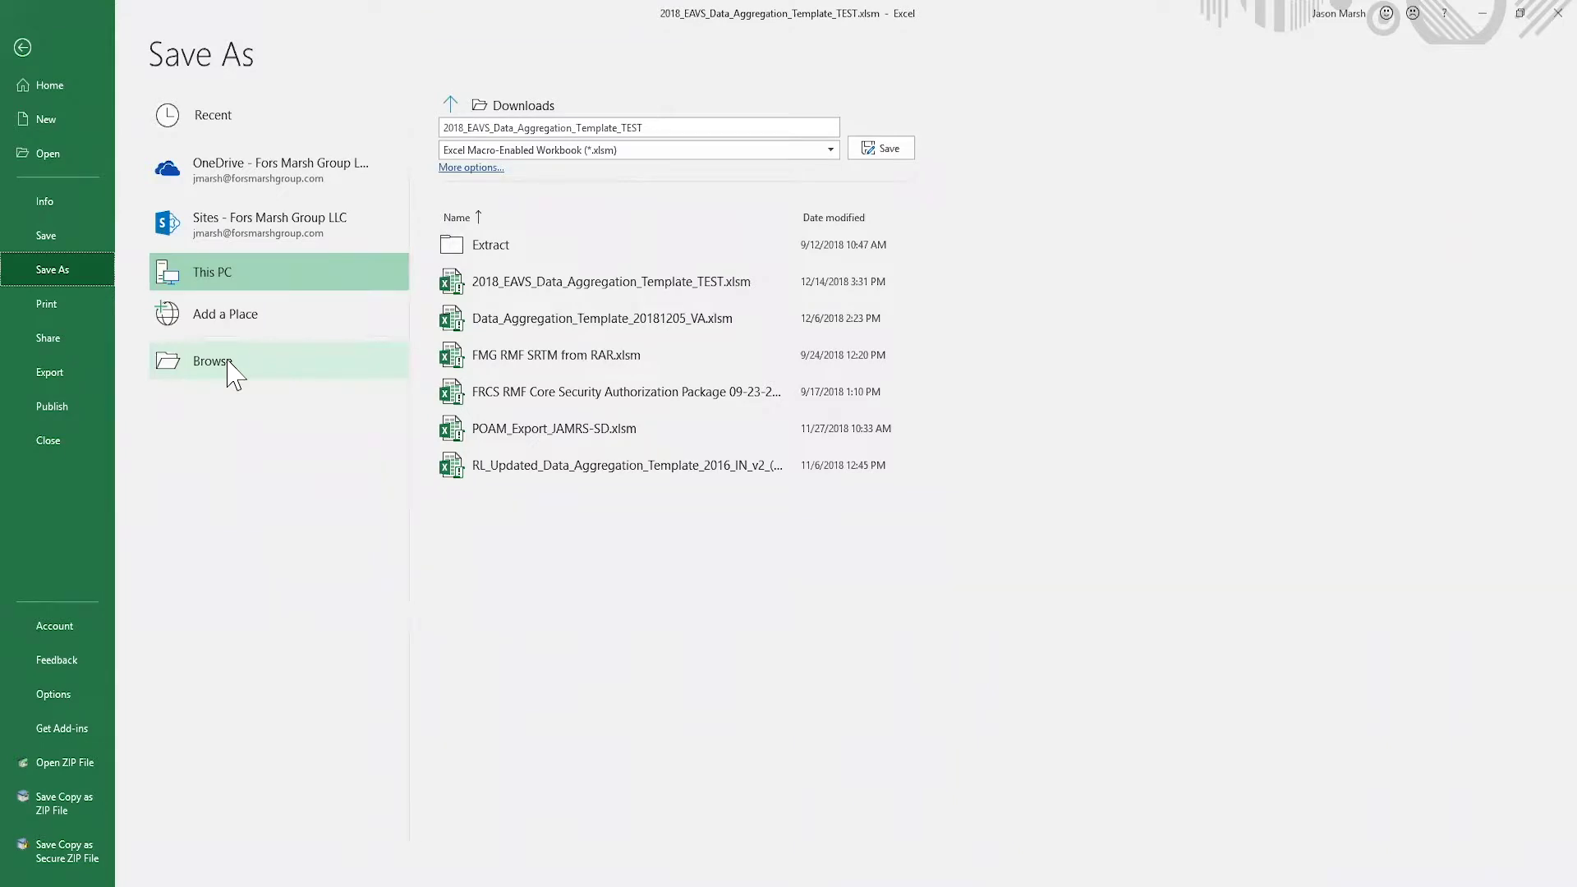
click(222, 363)
click(66, 168)
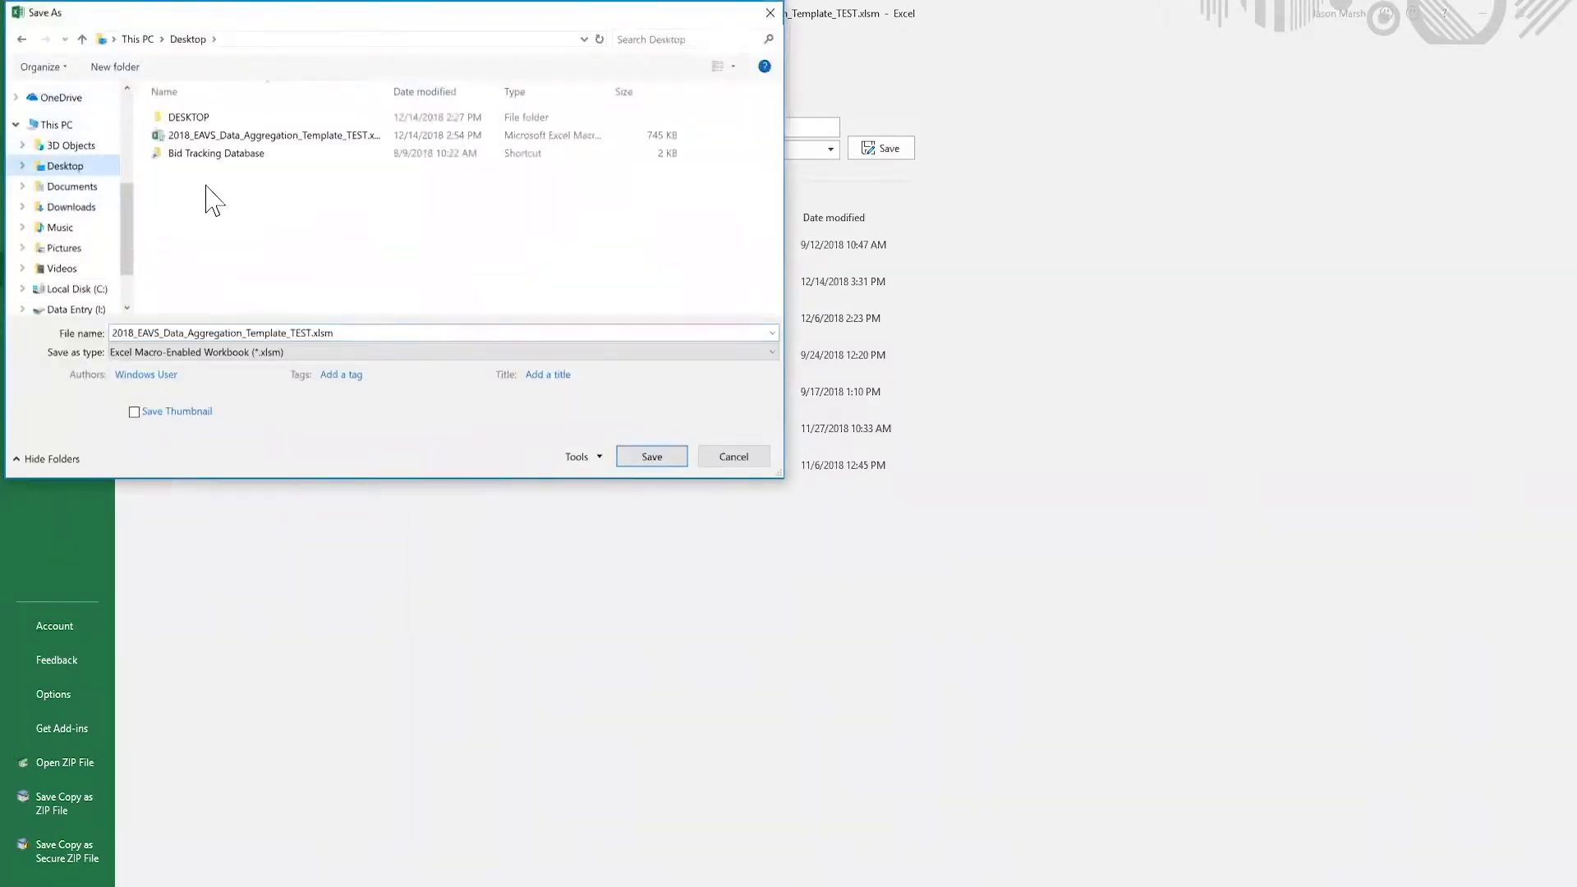
click(652, 457)
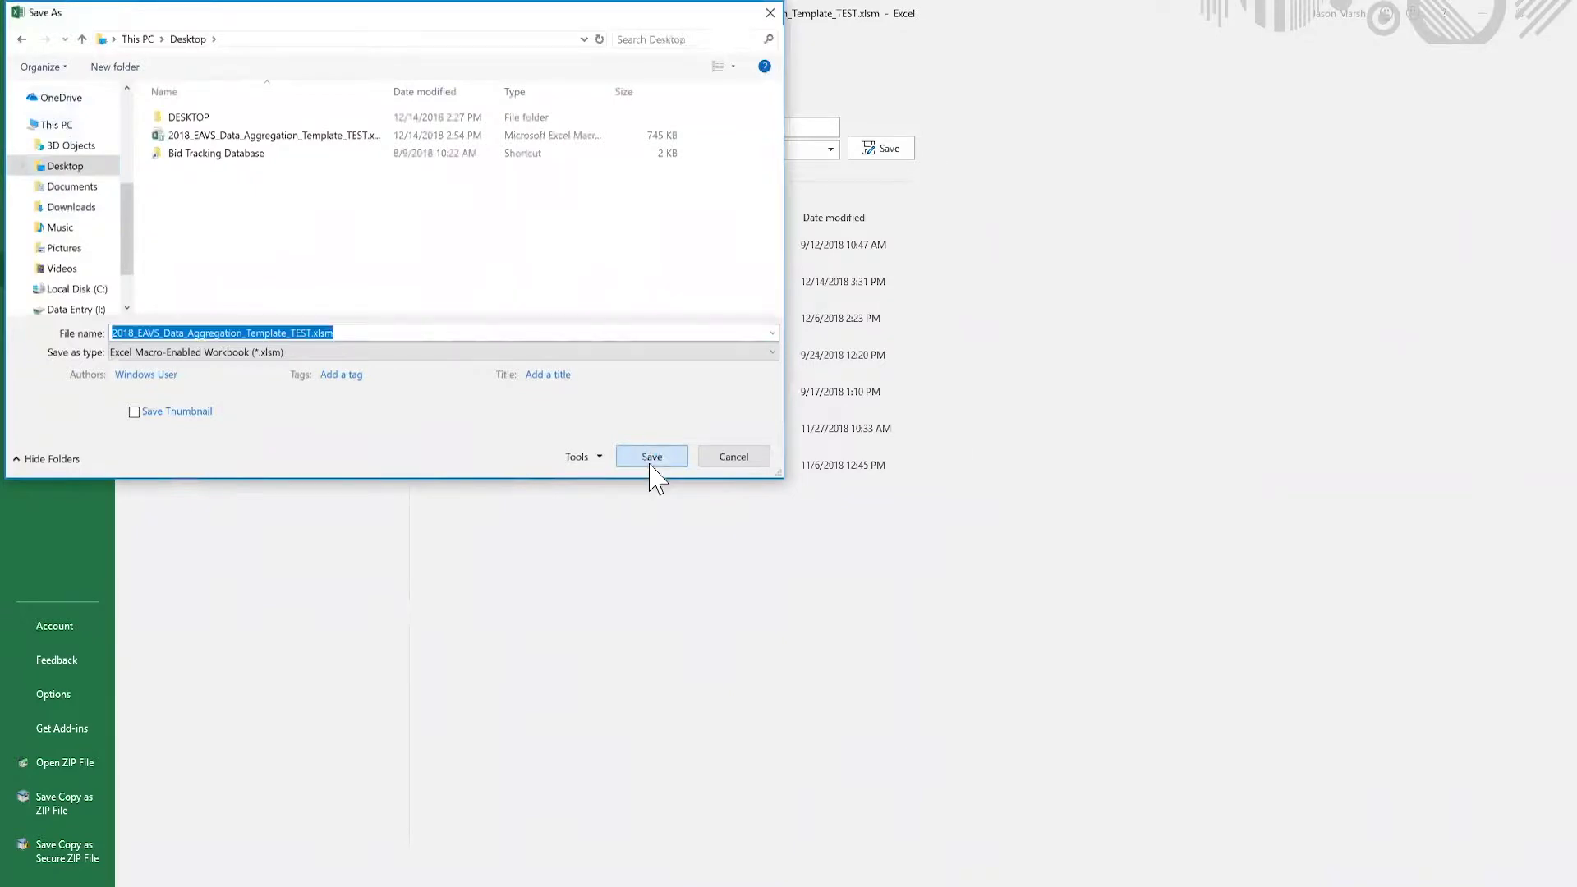
click(860, 457)
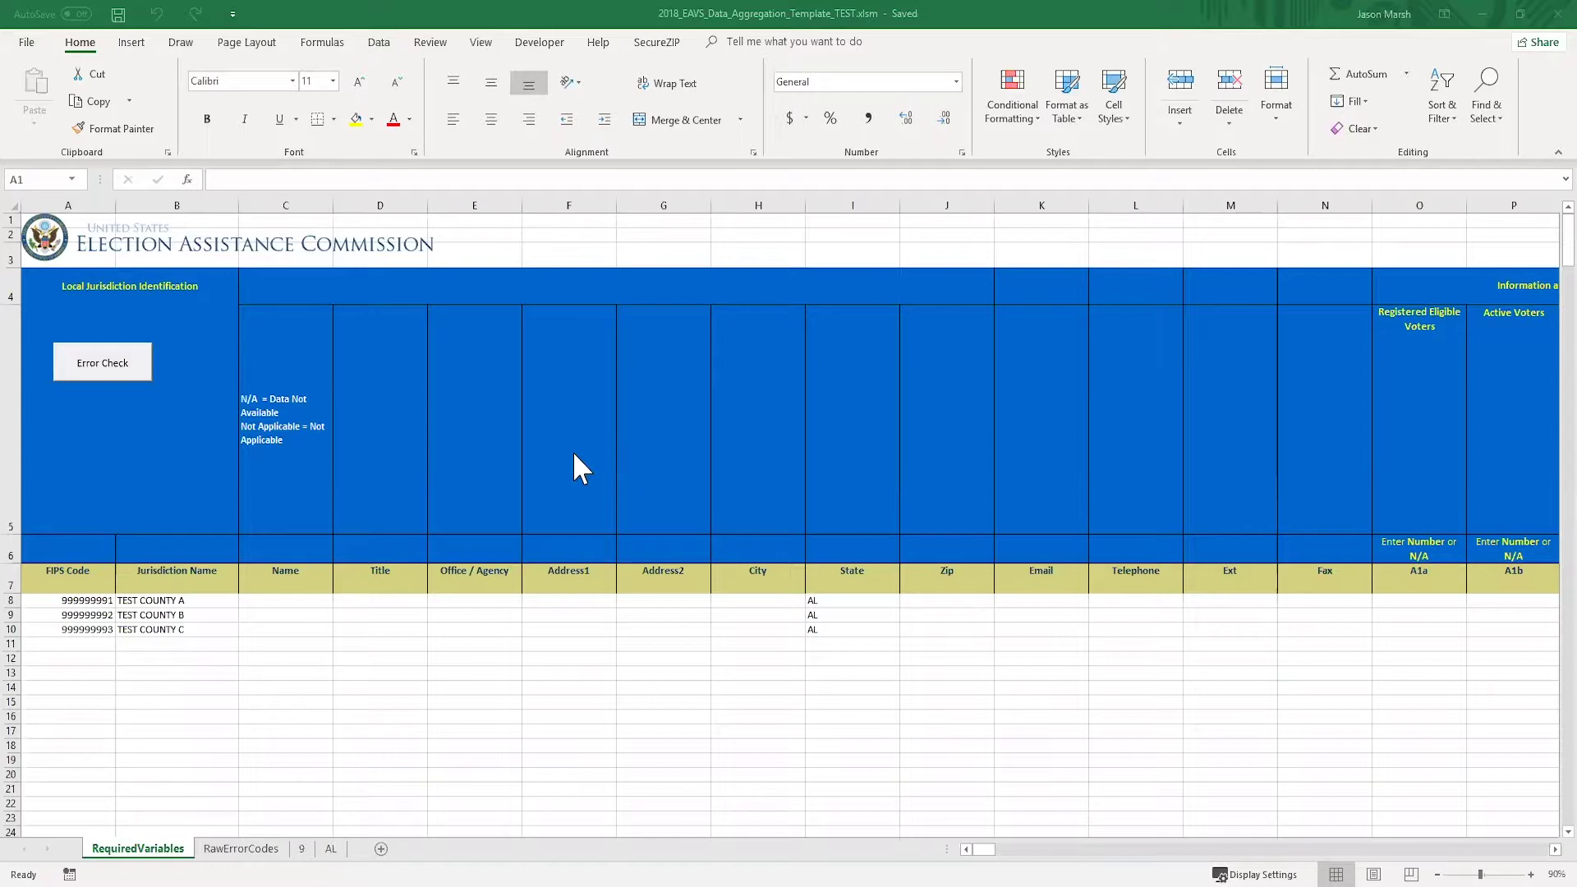
drag(49, 575, 156, 571)
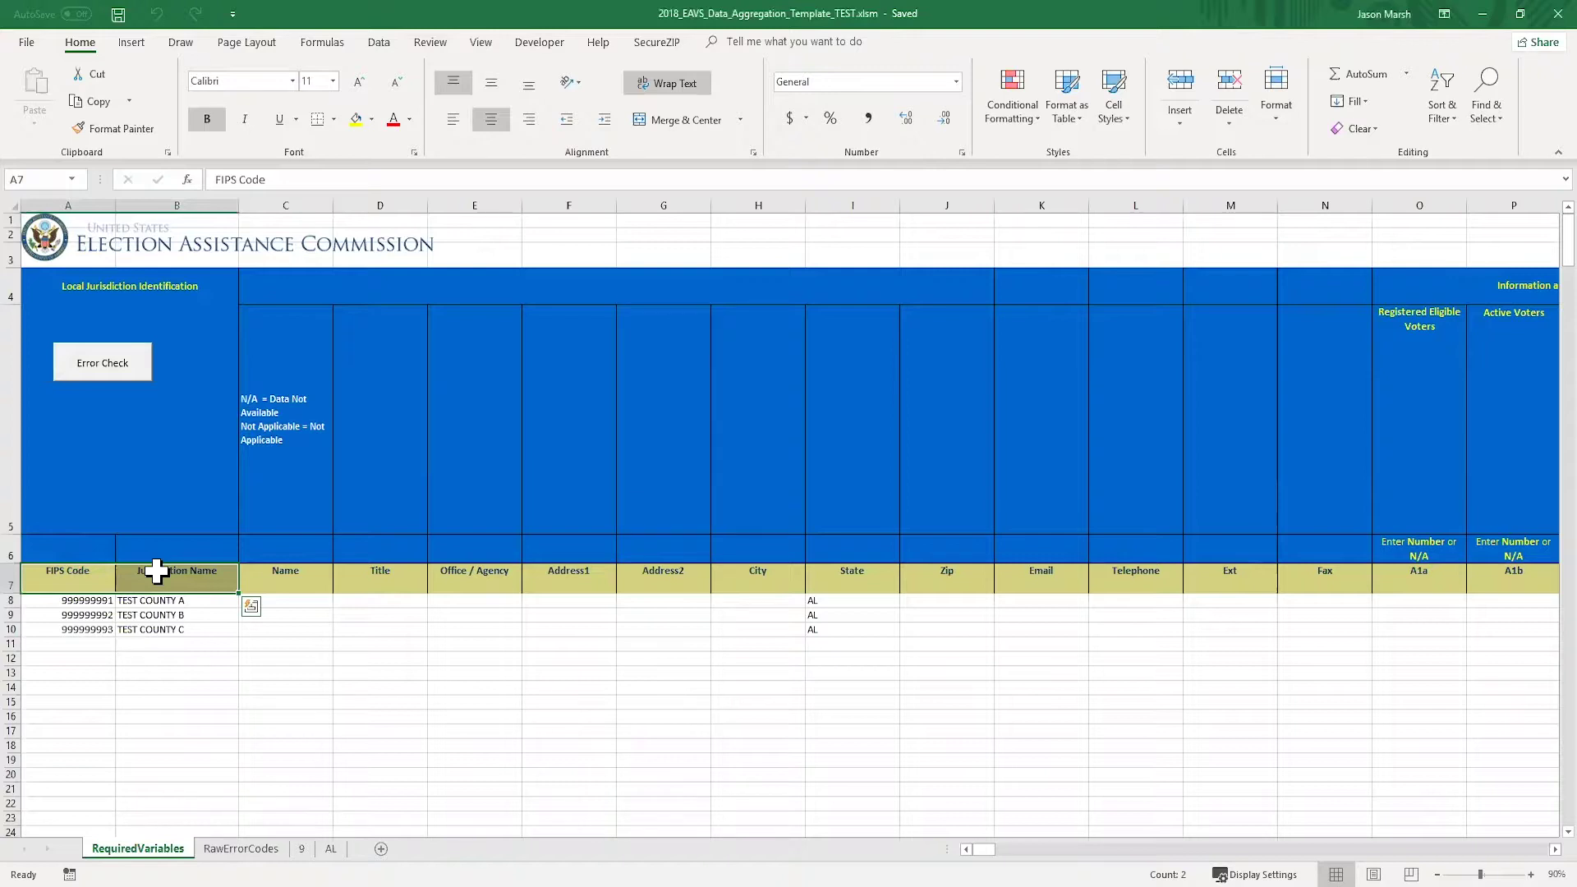
click(821, 600)
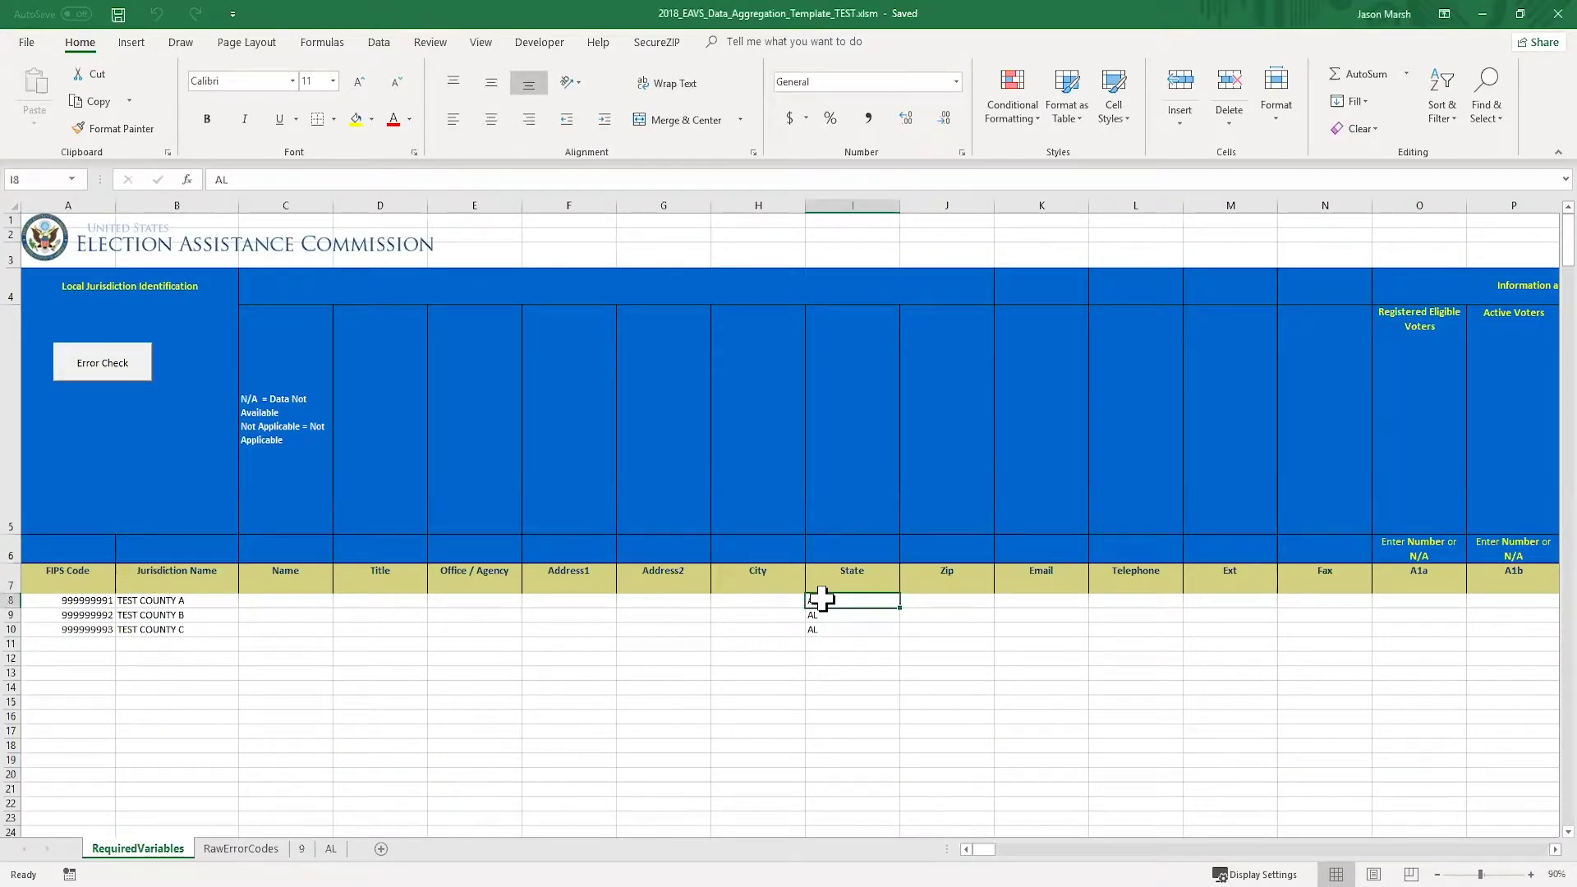
key(Right)
key(Right)
key(Right)
key(Right)
key(Right)
key(Right)
key(Right)
key(Right)
key(Right)
key(Right)
key(Right)
key(Right)
key(Right)
key(Right)
key(Right)
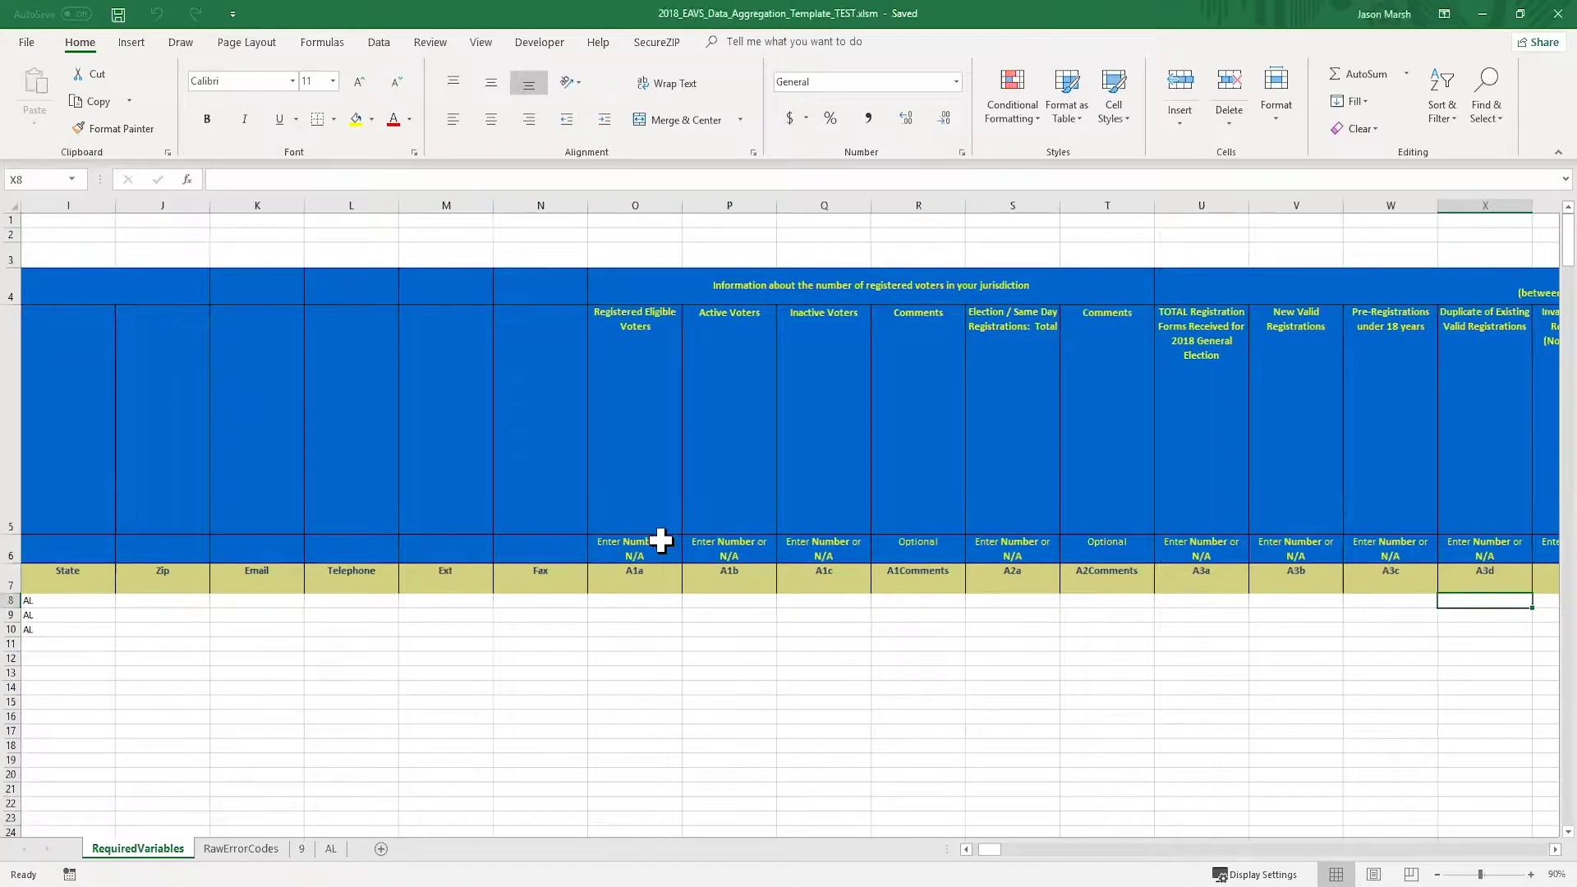
drag(638, 552, 626, 287)
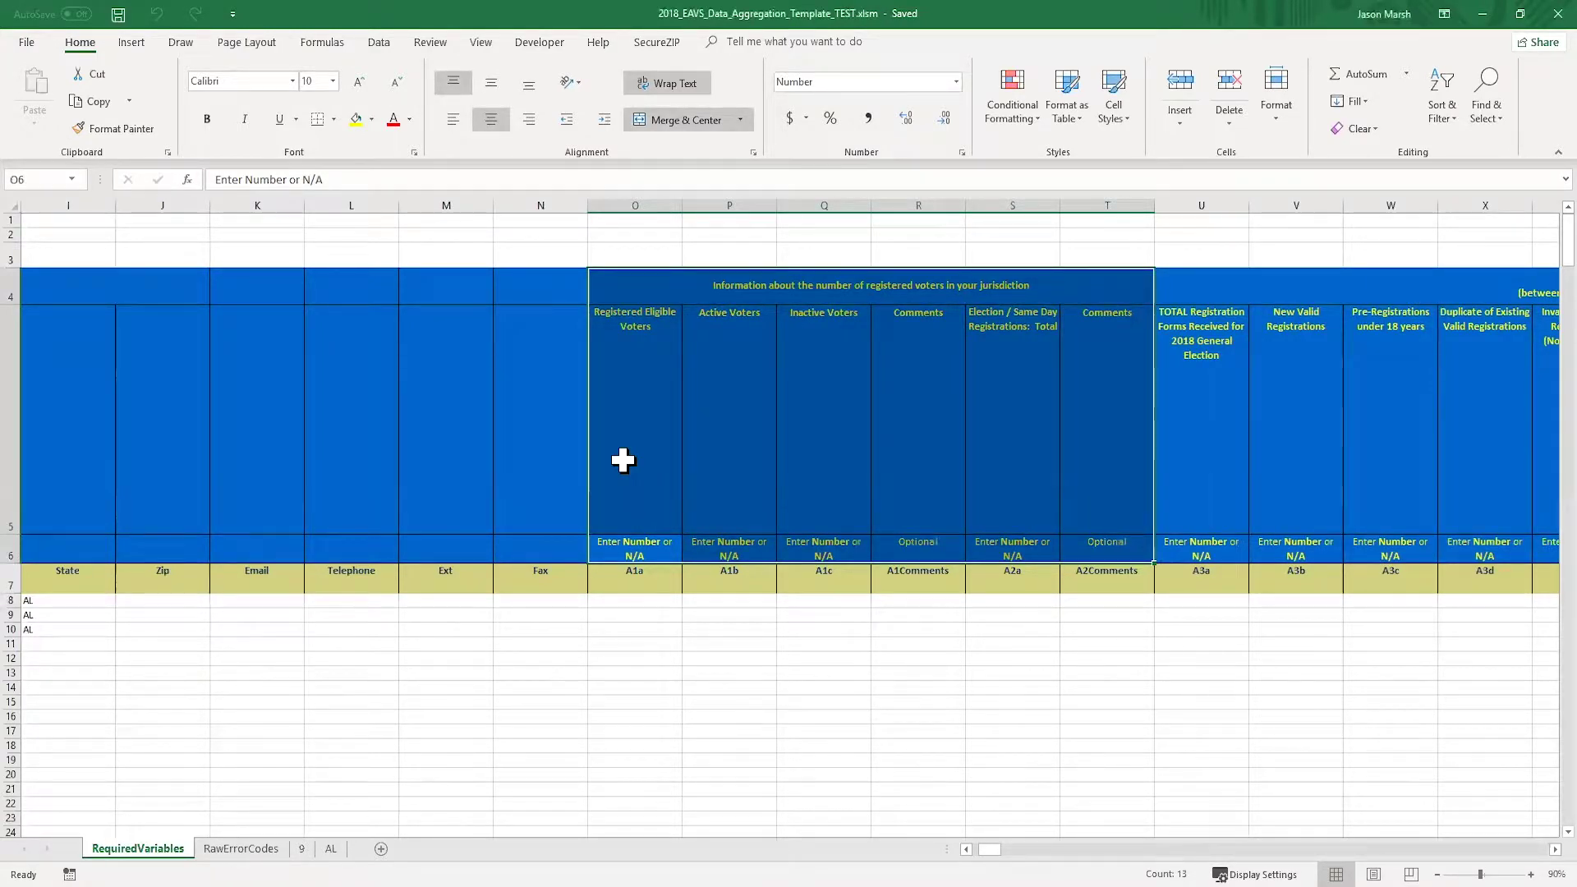
key(Right)
key(Right)
key(Right)
key(Right)
key(Right)
key(Right)
key(Right)
key(Right)
key(Right)
key(Right)
key(Right)
key(Right)
key(Right)
key(Right)
key(Right)
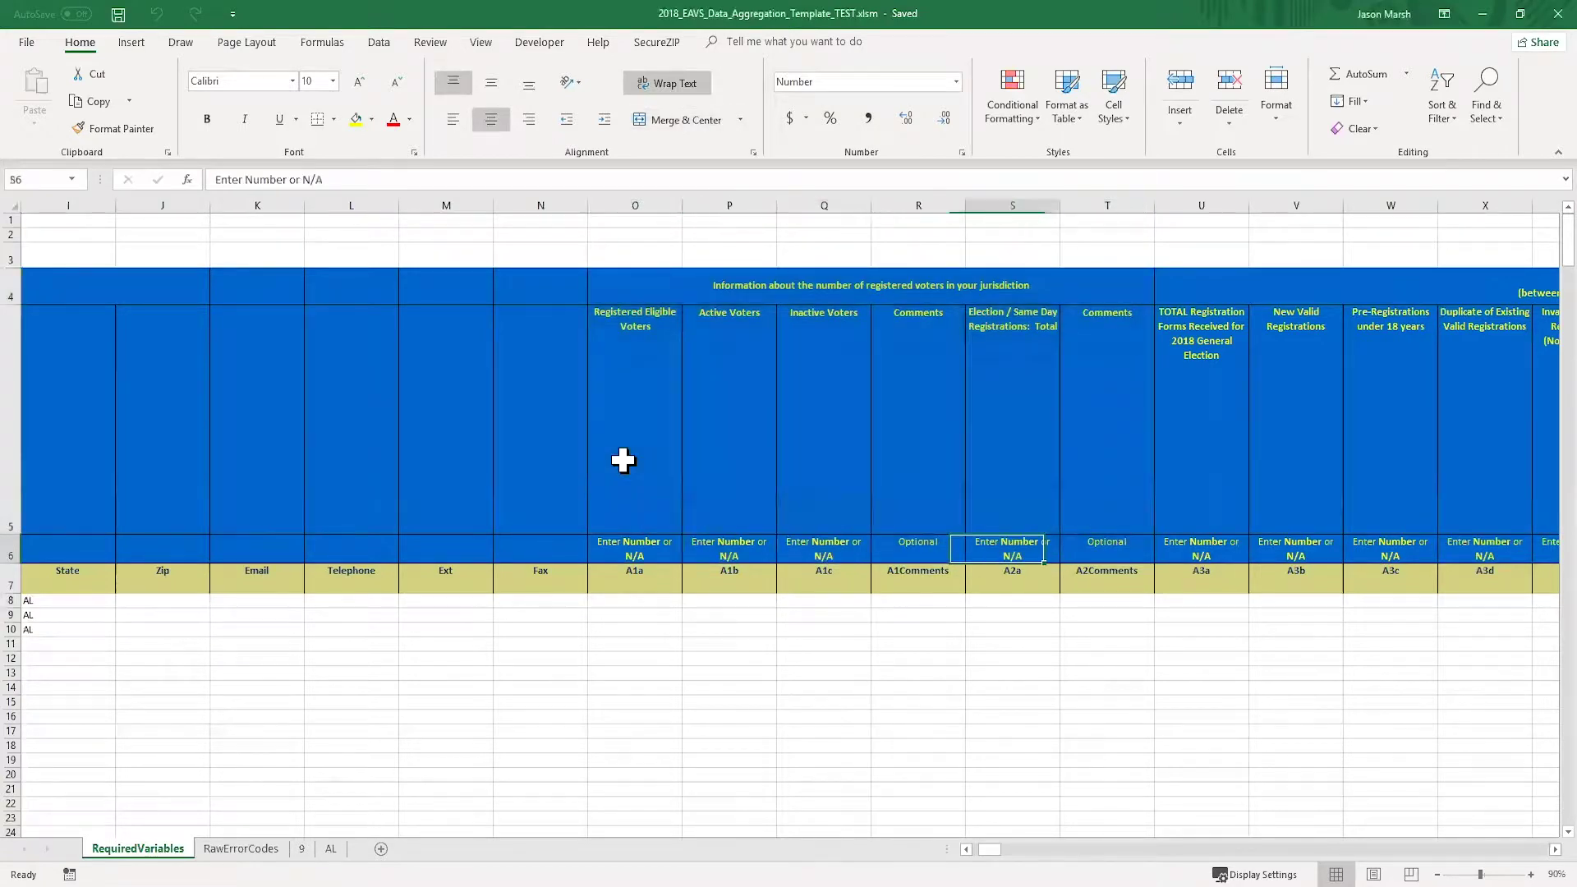
key(Right)
key(Right)
key(Right)
key(Right)
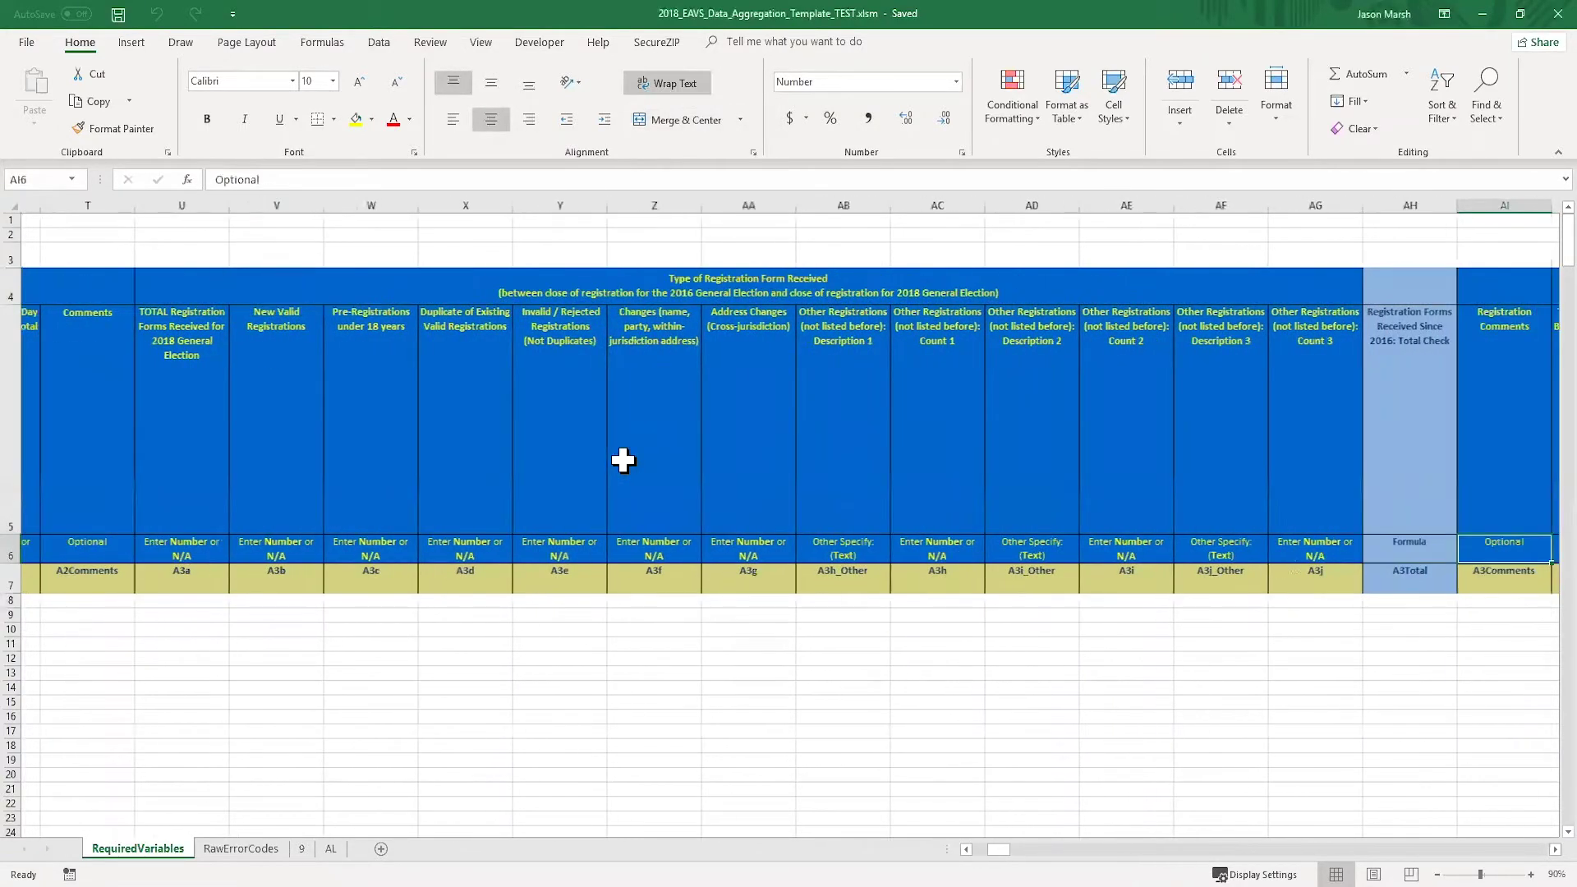
key(Down)
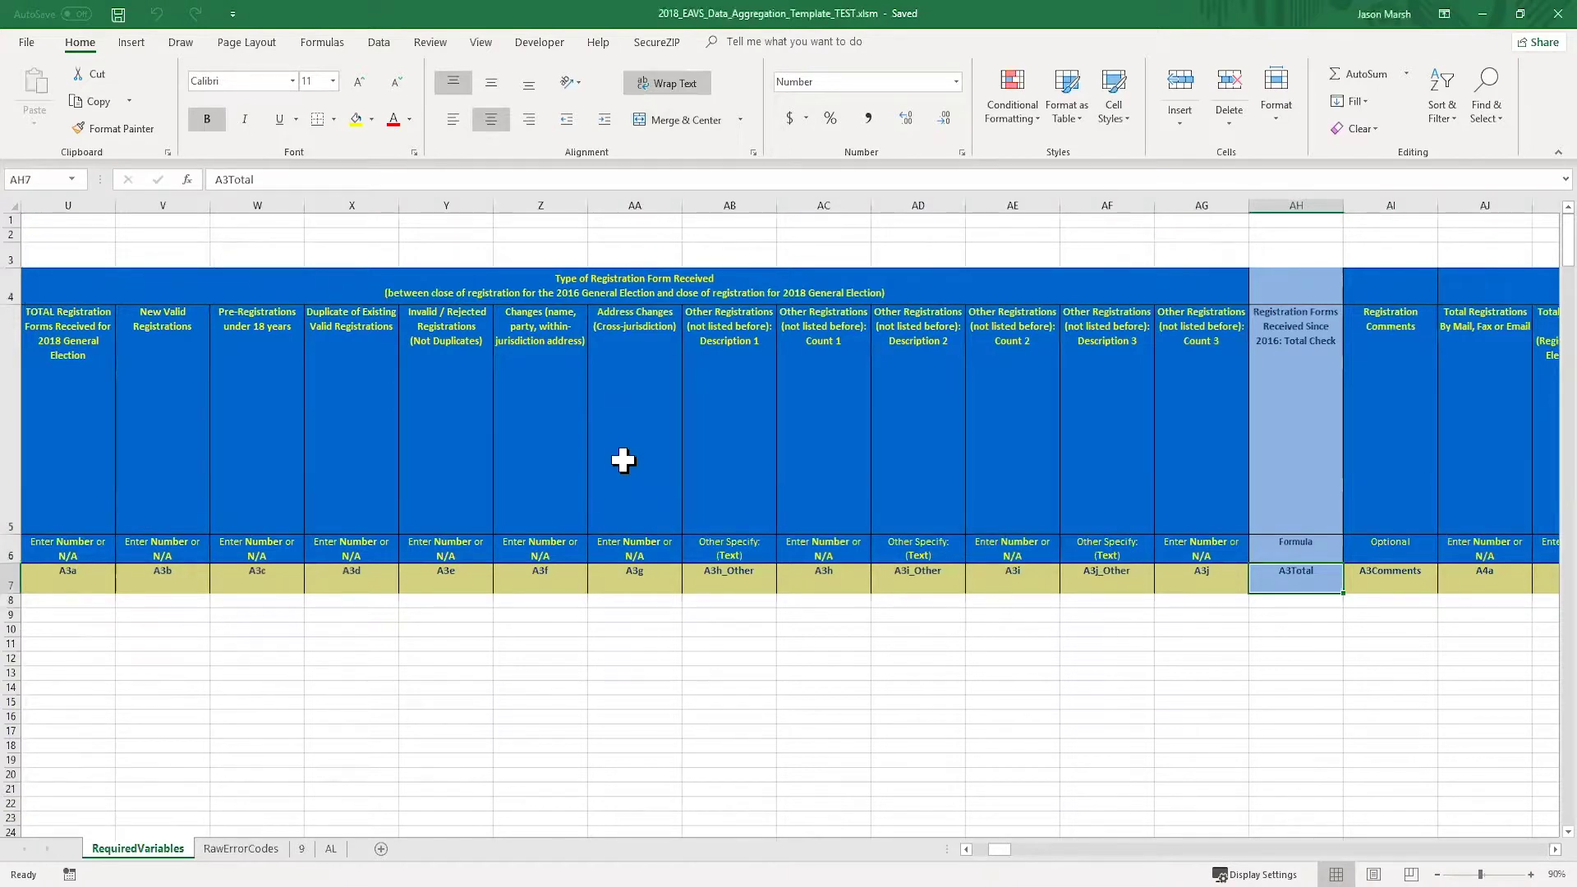
key(Right)
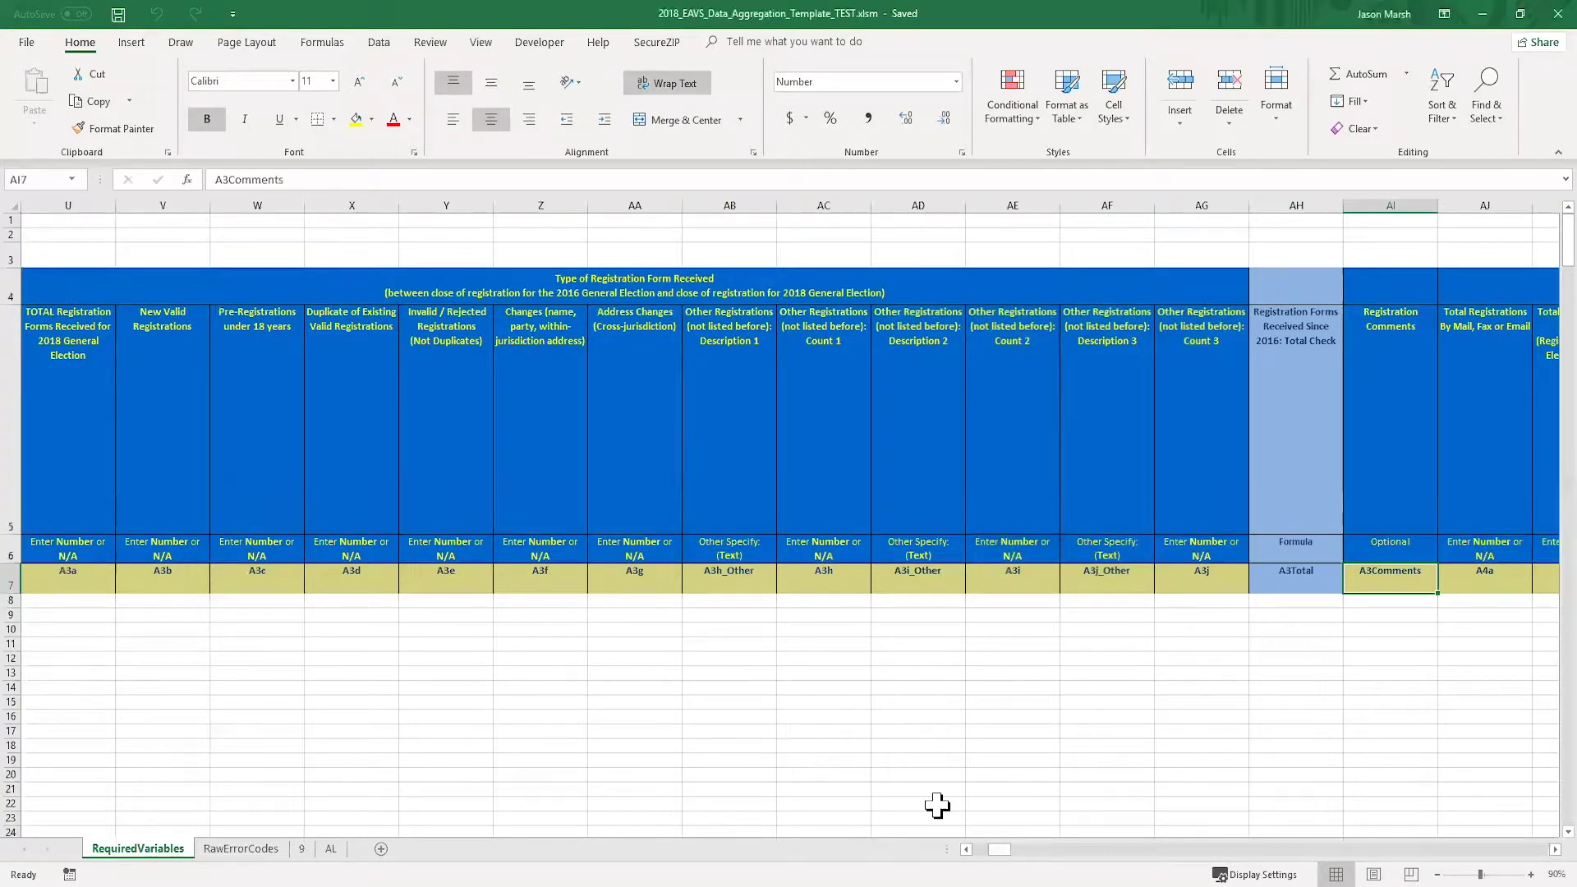
Scroll the RequiredVariables sheet back toward column A
drag(1003, 851, 896, 843)
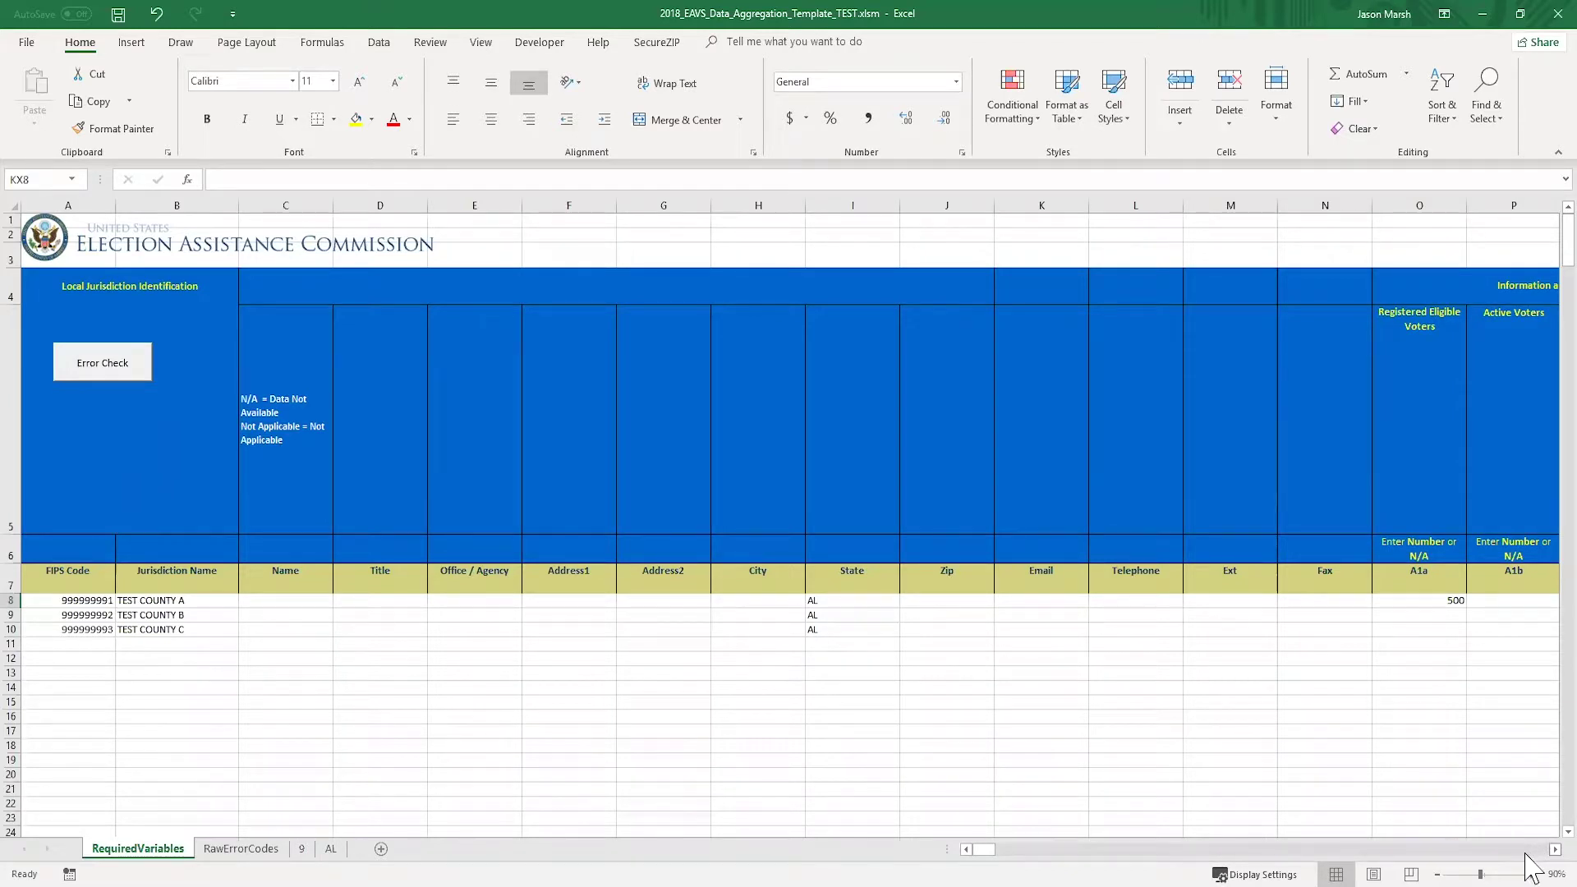
Enter 500 in cell O8 as TEST COUNTY A's A1a registered eligible voters
scroll(1526, 854, right, 7)
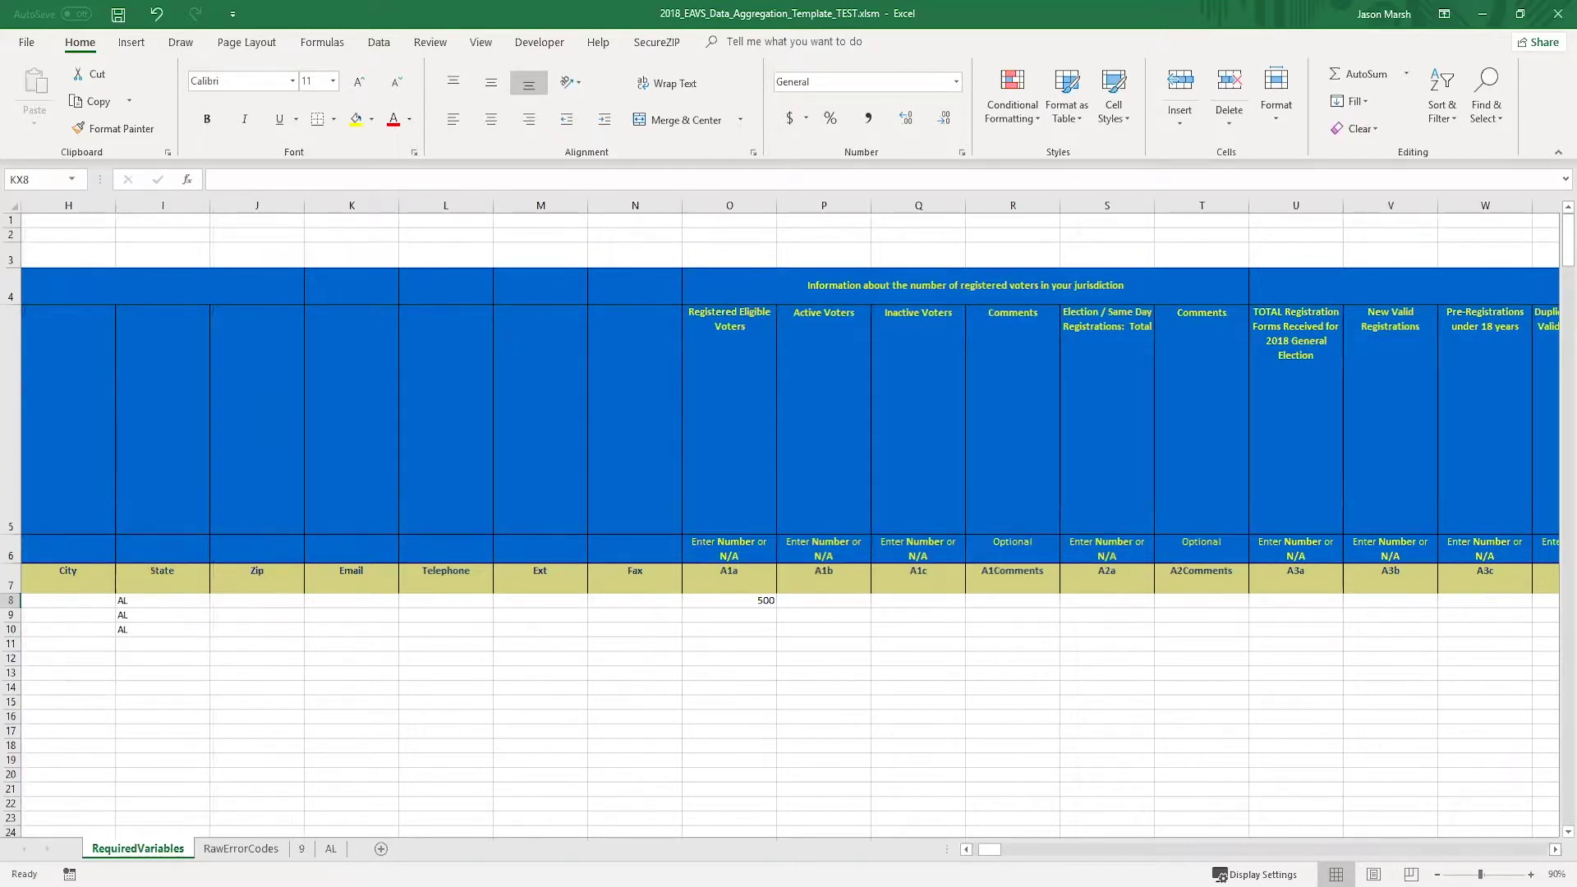
click(749, 545)
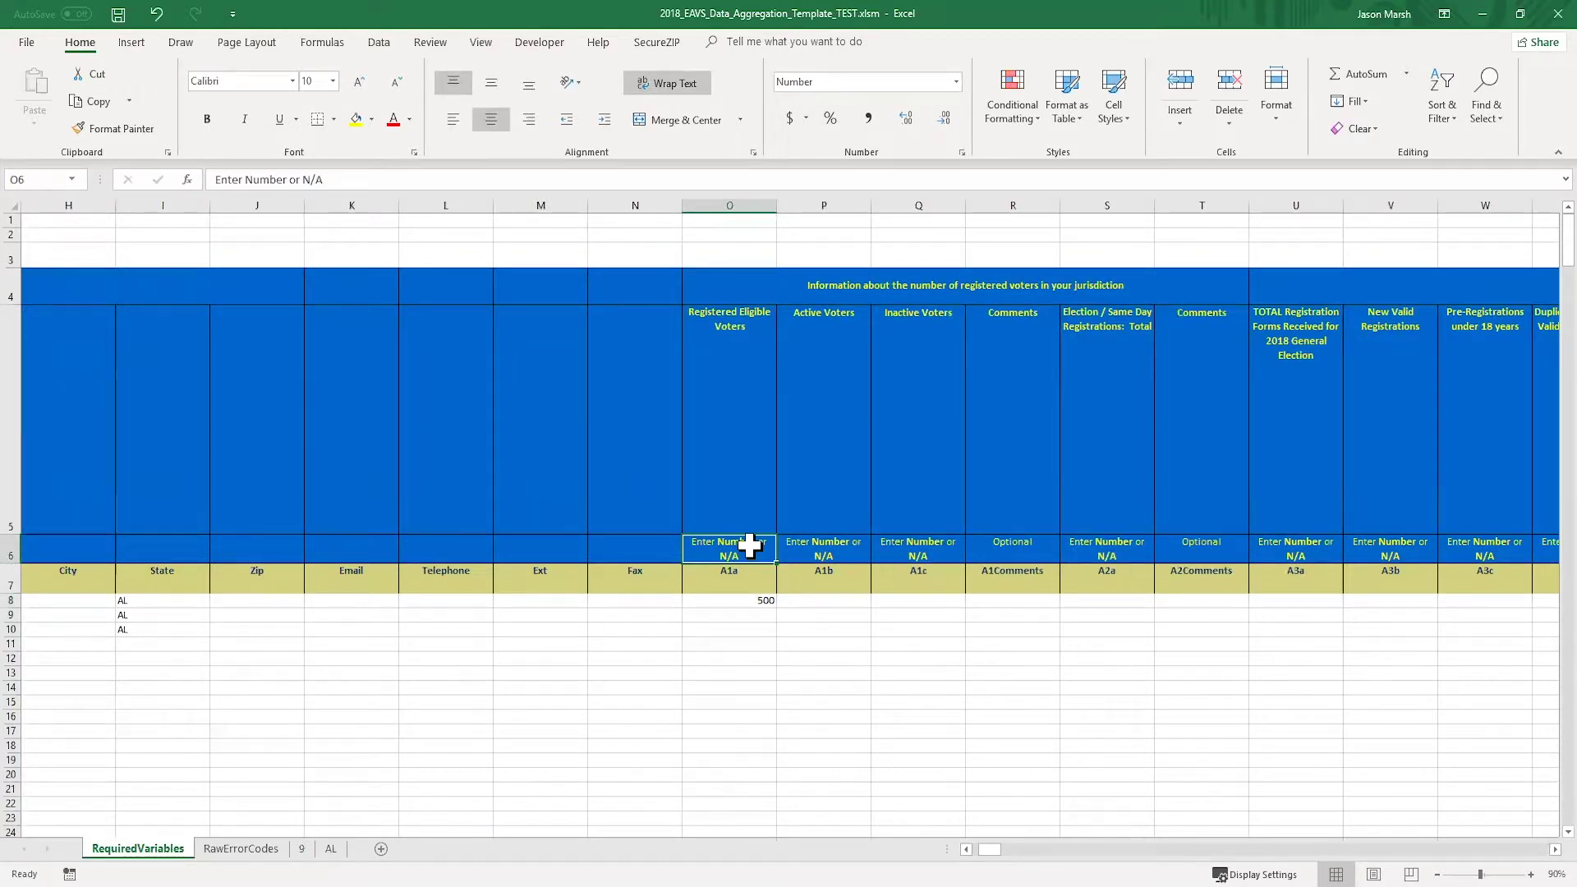
click(748, 600)
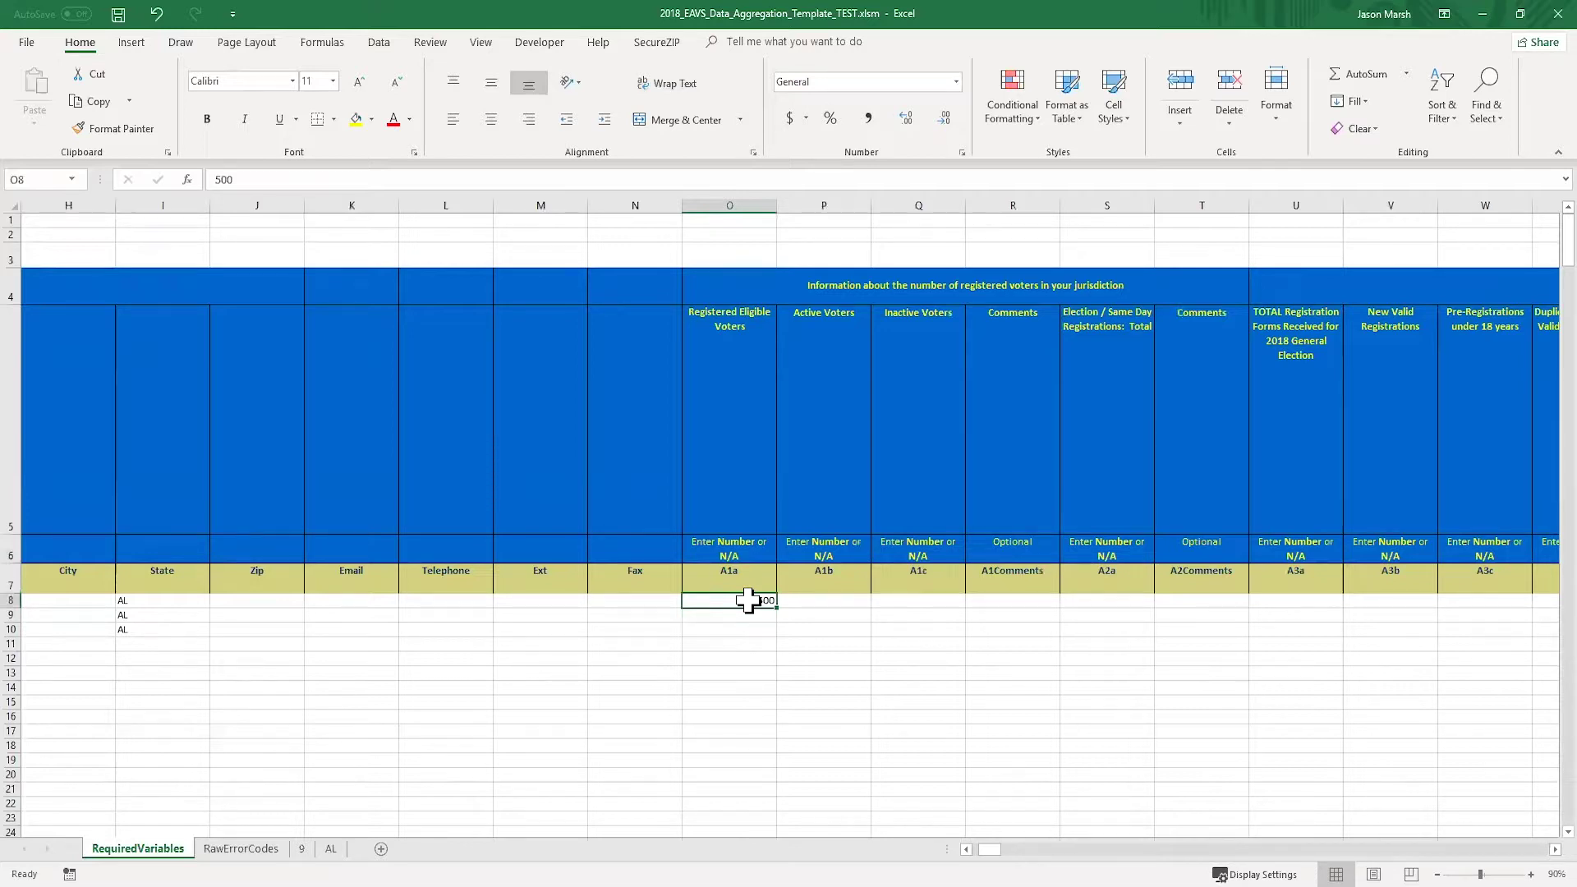
text(500)
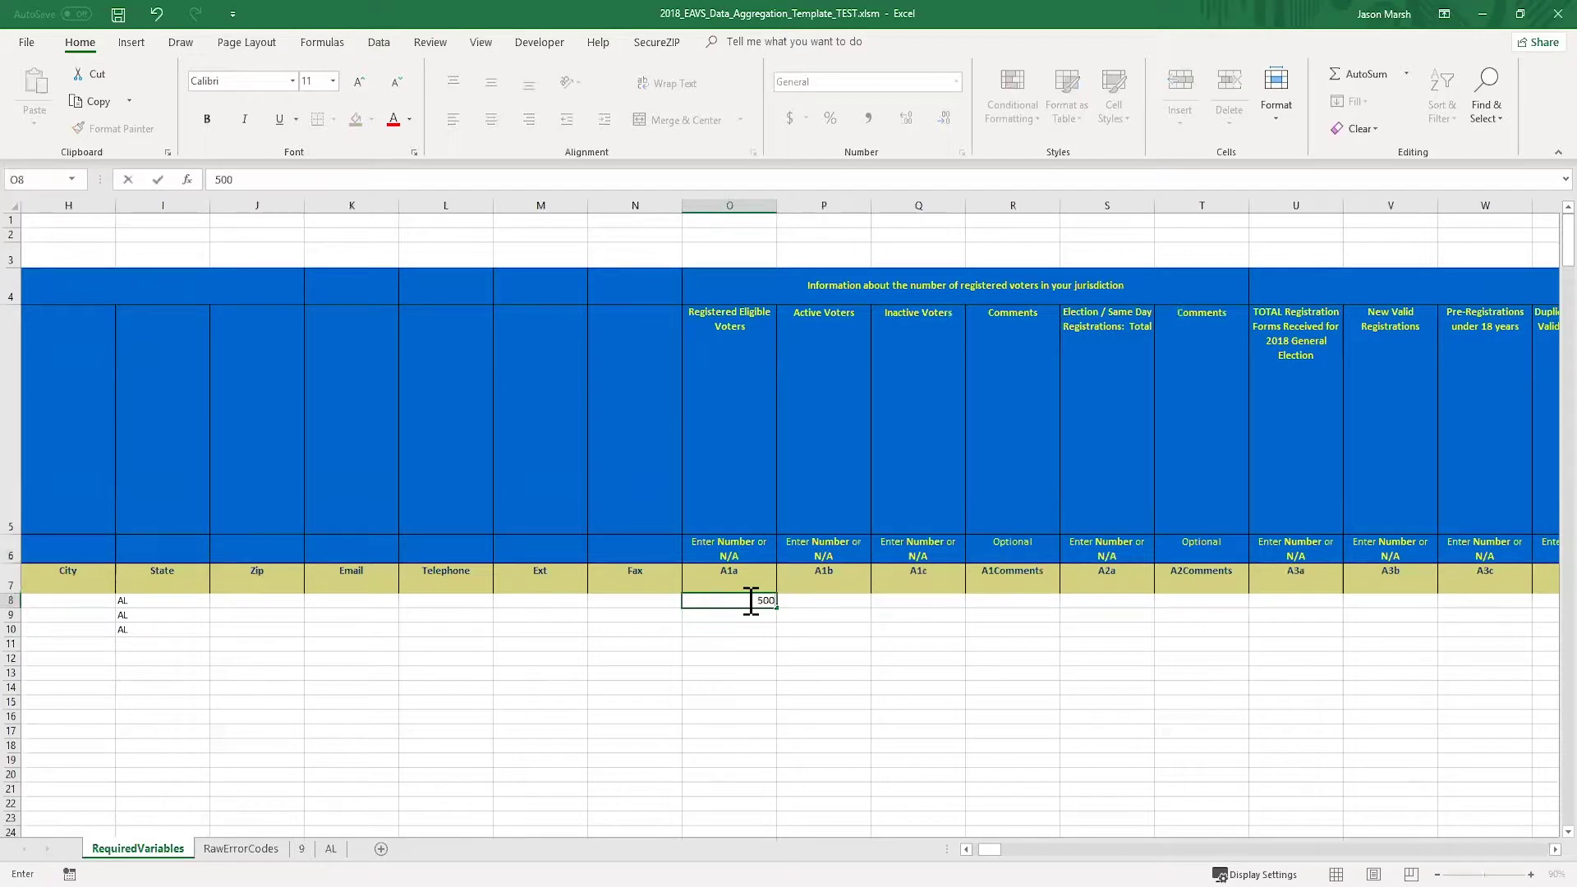
key(Return)
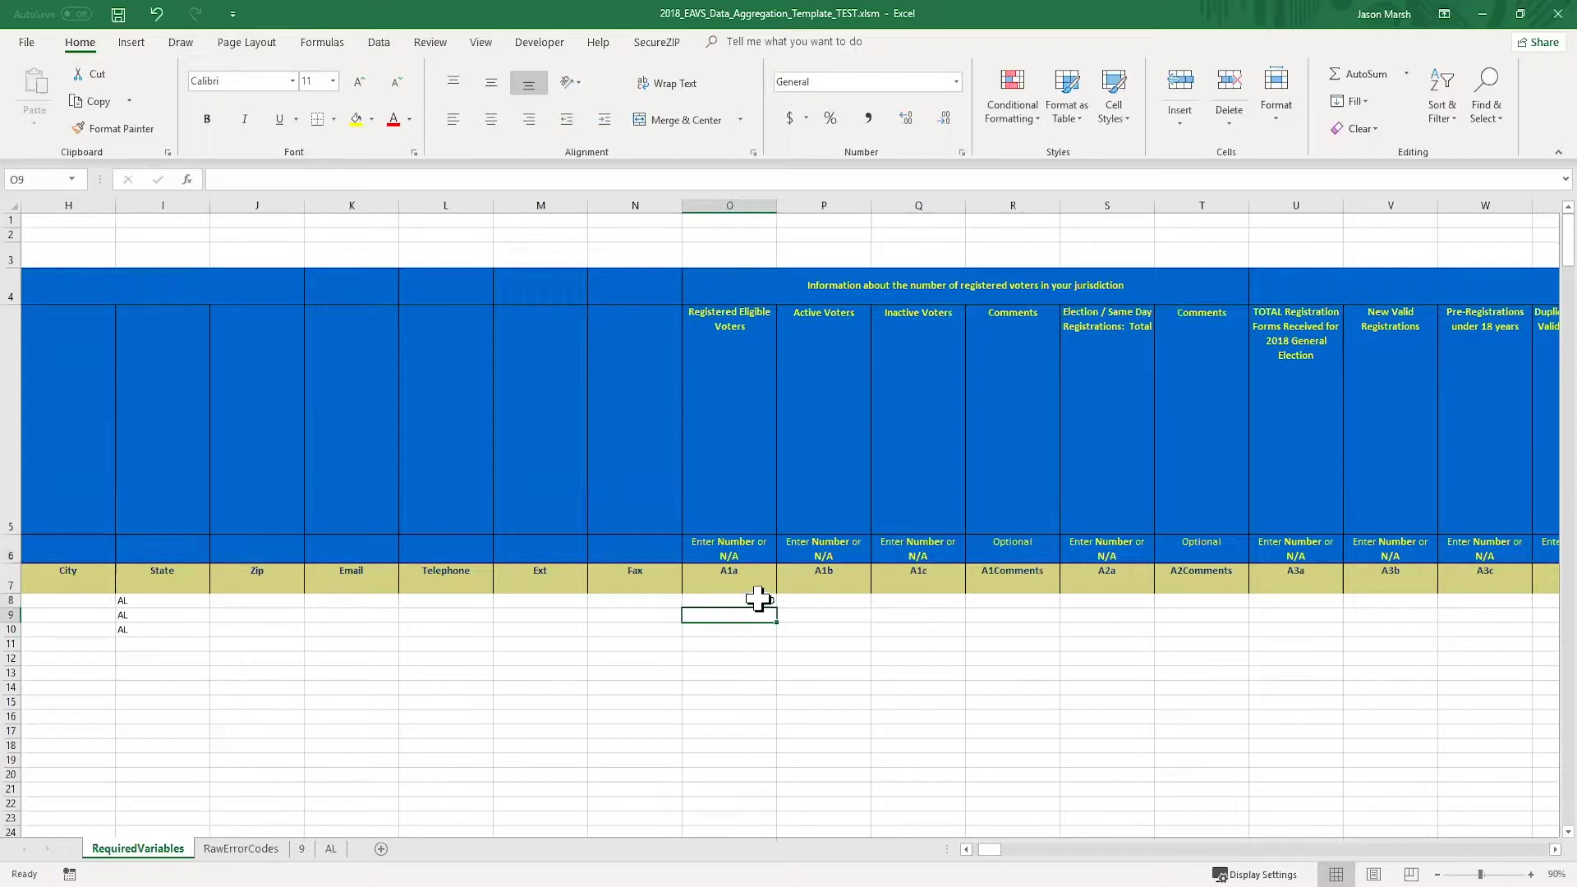
Show the allowed answers in the first county's D9 poll-worker difficulty dropdown
drag(986, 853, 1207, 863)
click(1368, 599)
click(1386, 602)
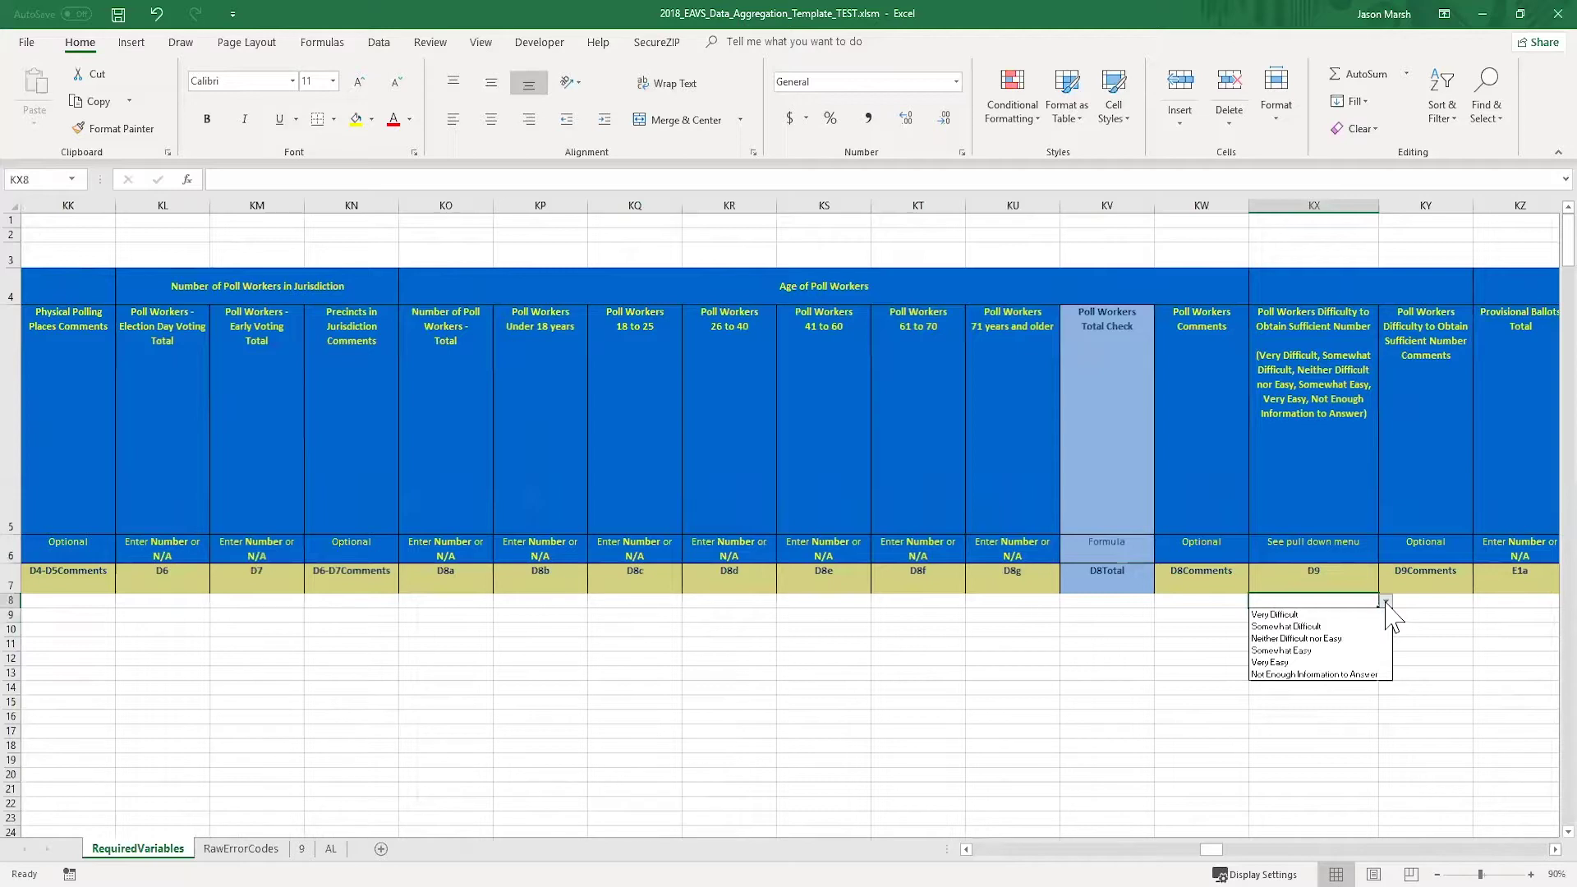
click(1386, 601)
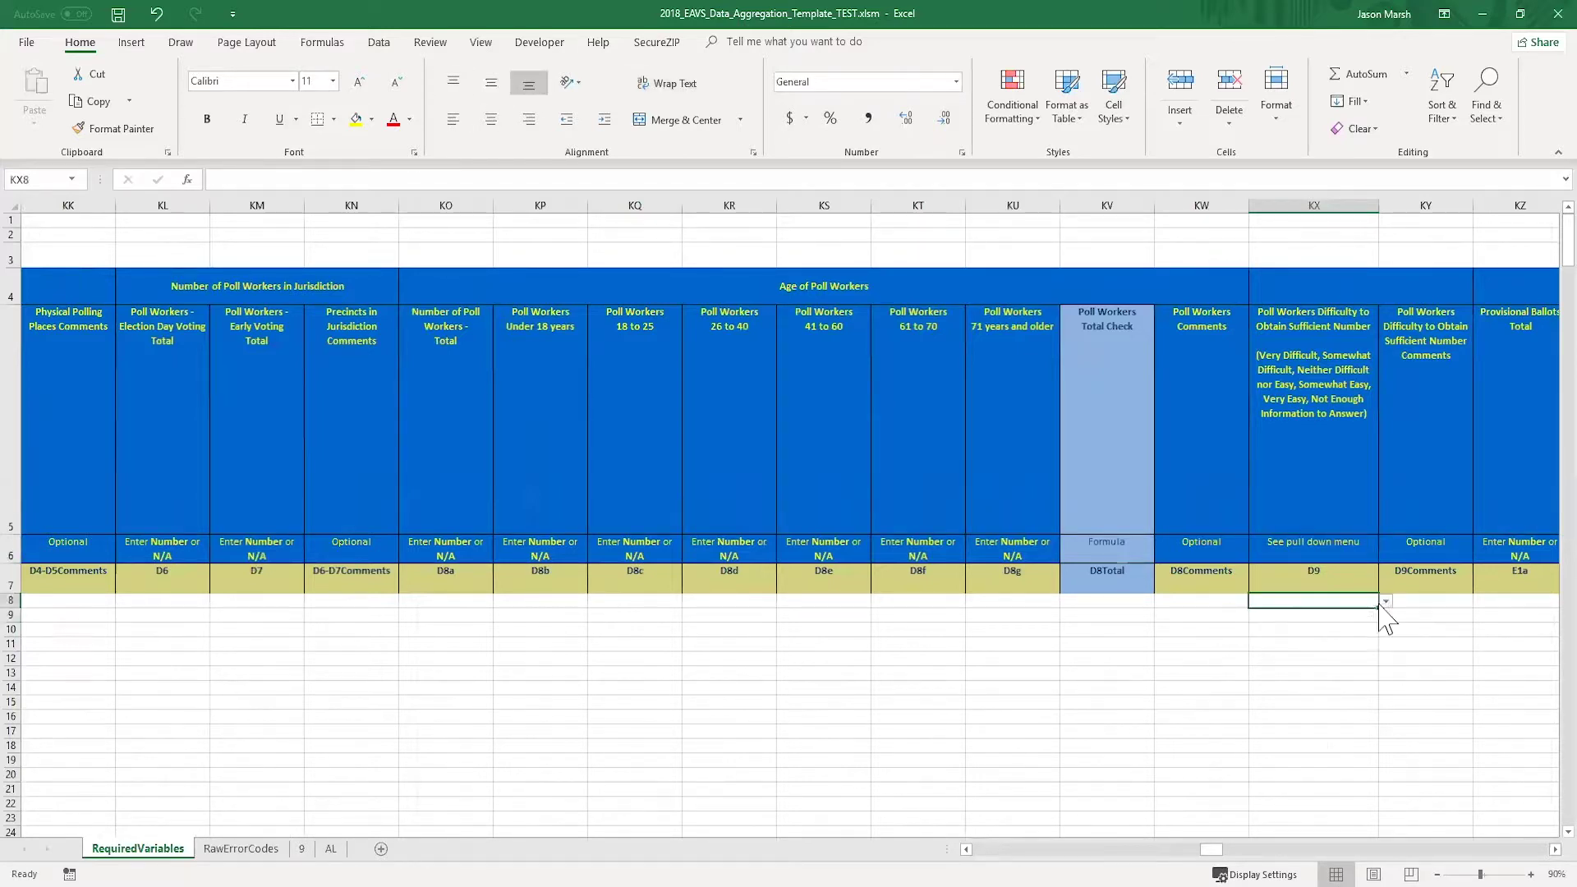
click(1392, 606)
click(1372, 602)
click(1386, 601)
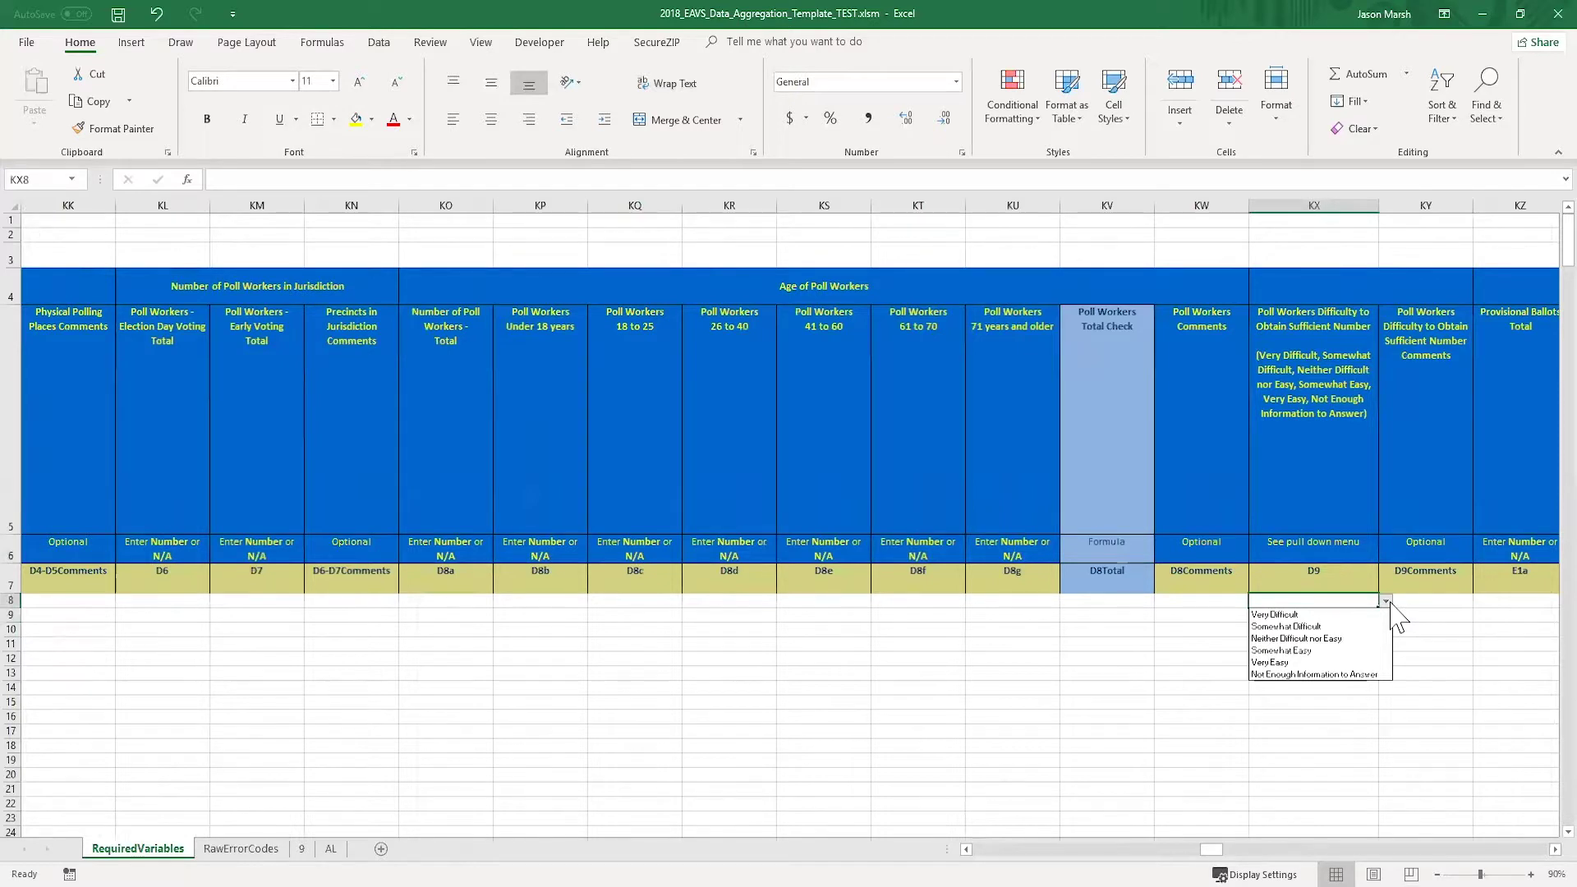
click(1292, 608)
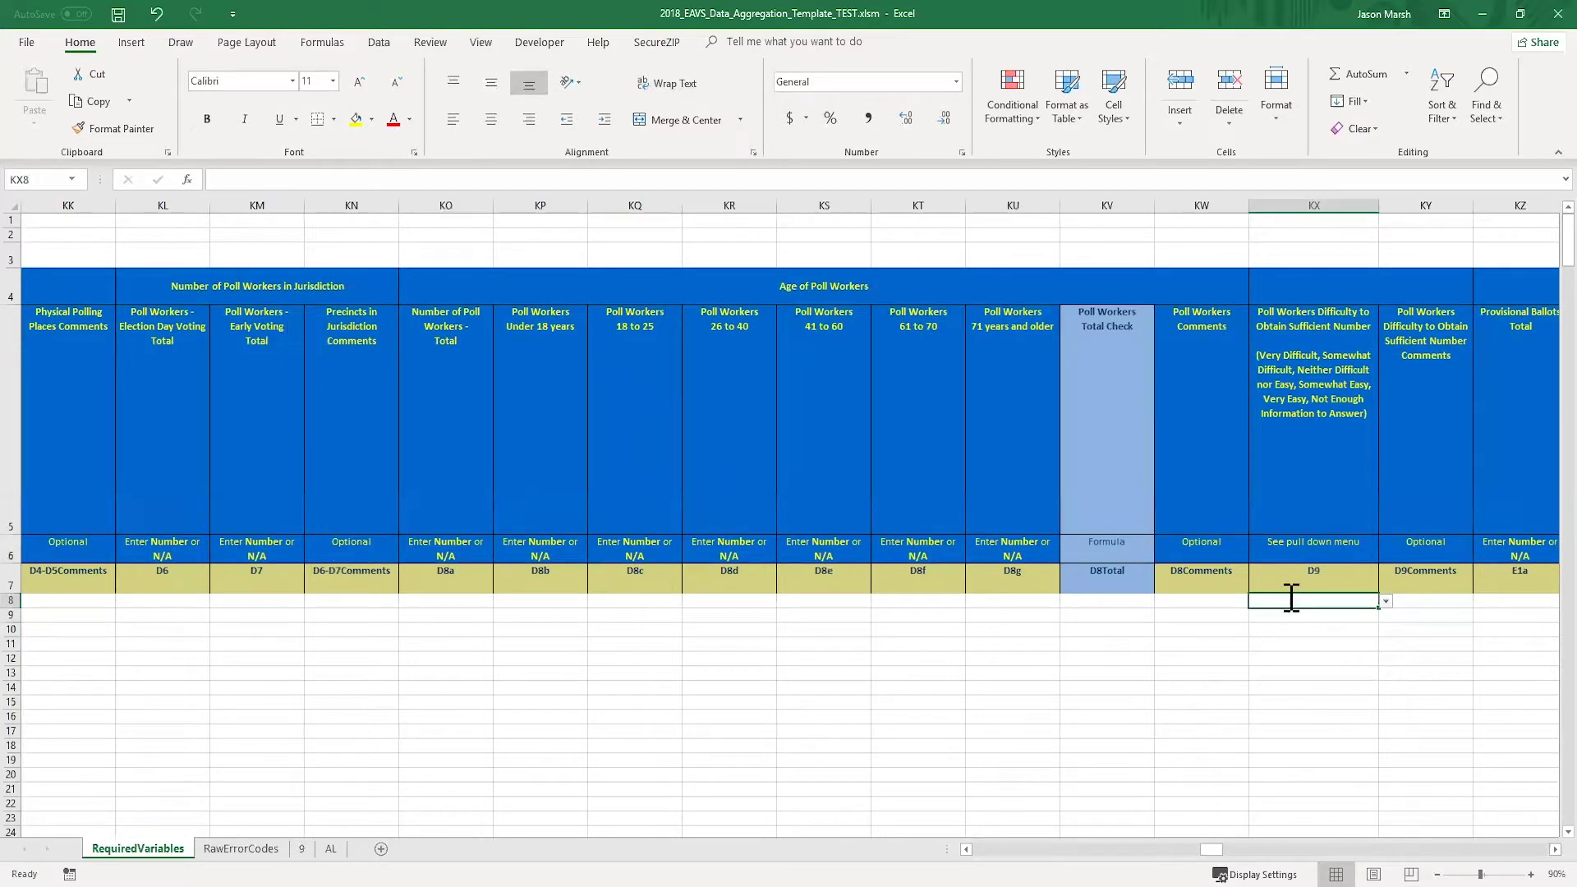
Try entering 545 in the D9 cell and cancel the validation error
text(545)
key(Return)
click(789, 499)
scroll(1526, 854, right, 5)
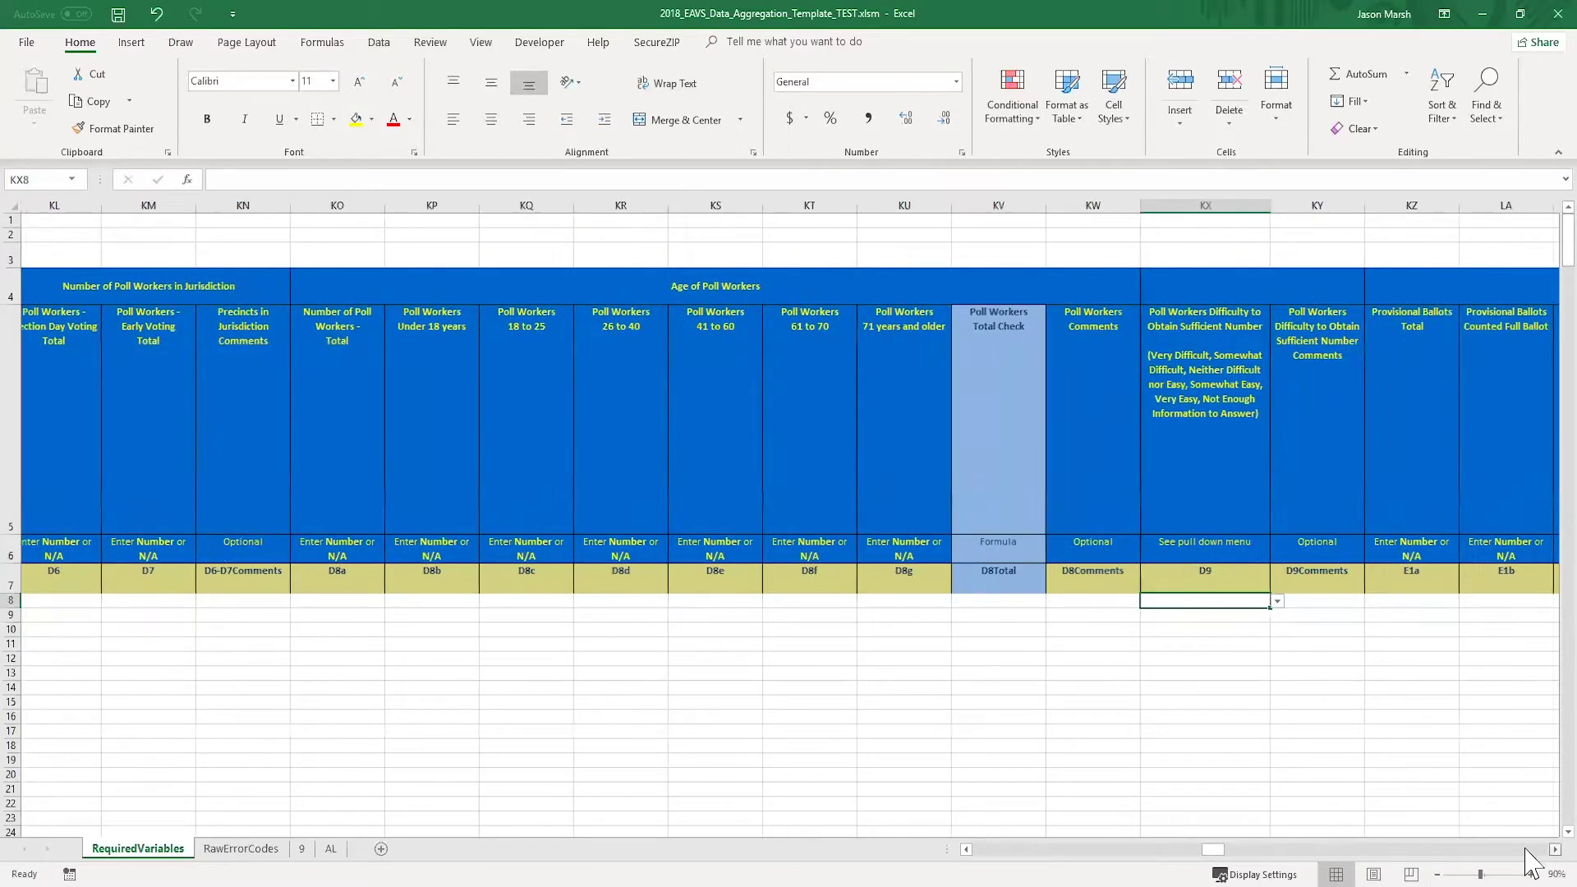
scroll(1526, 858, right, 6)
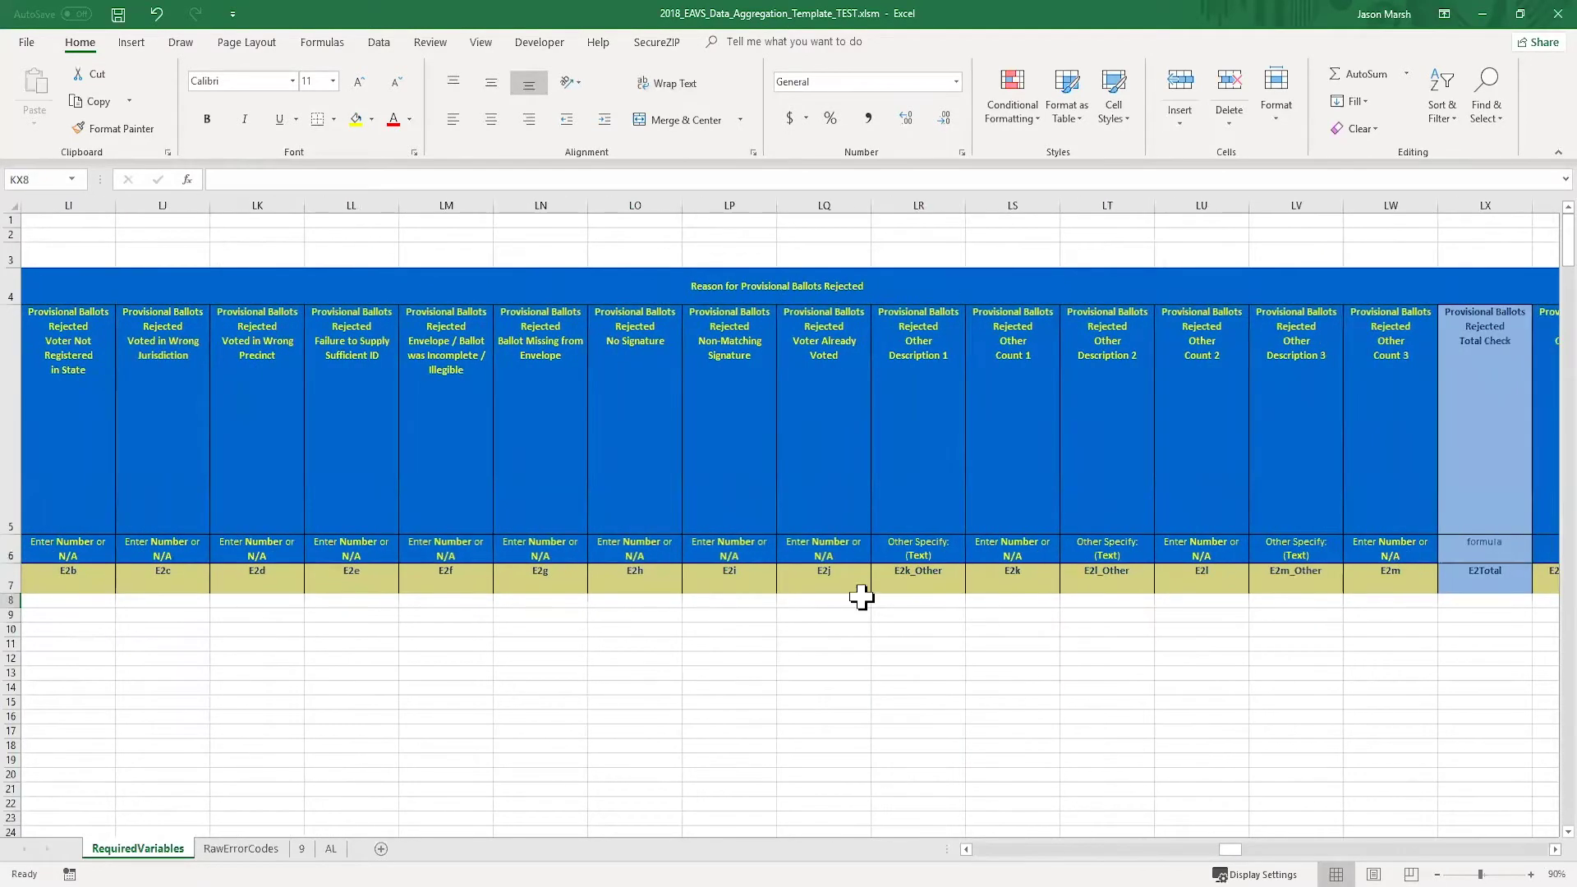
drag(883, 600, 1012, 603)
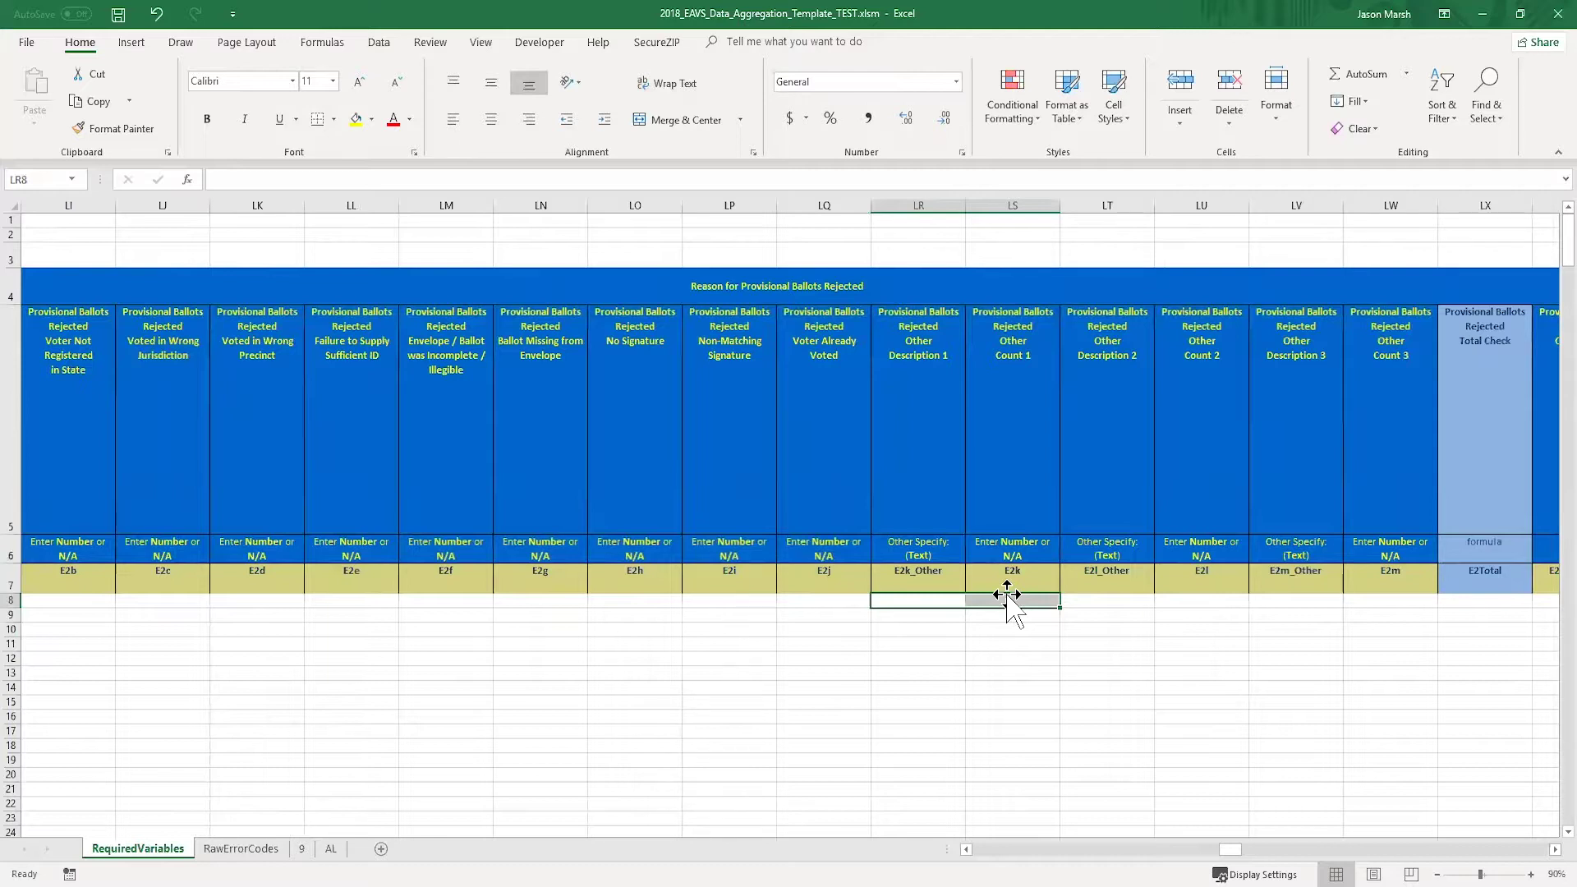
click(933, 580)
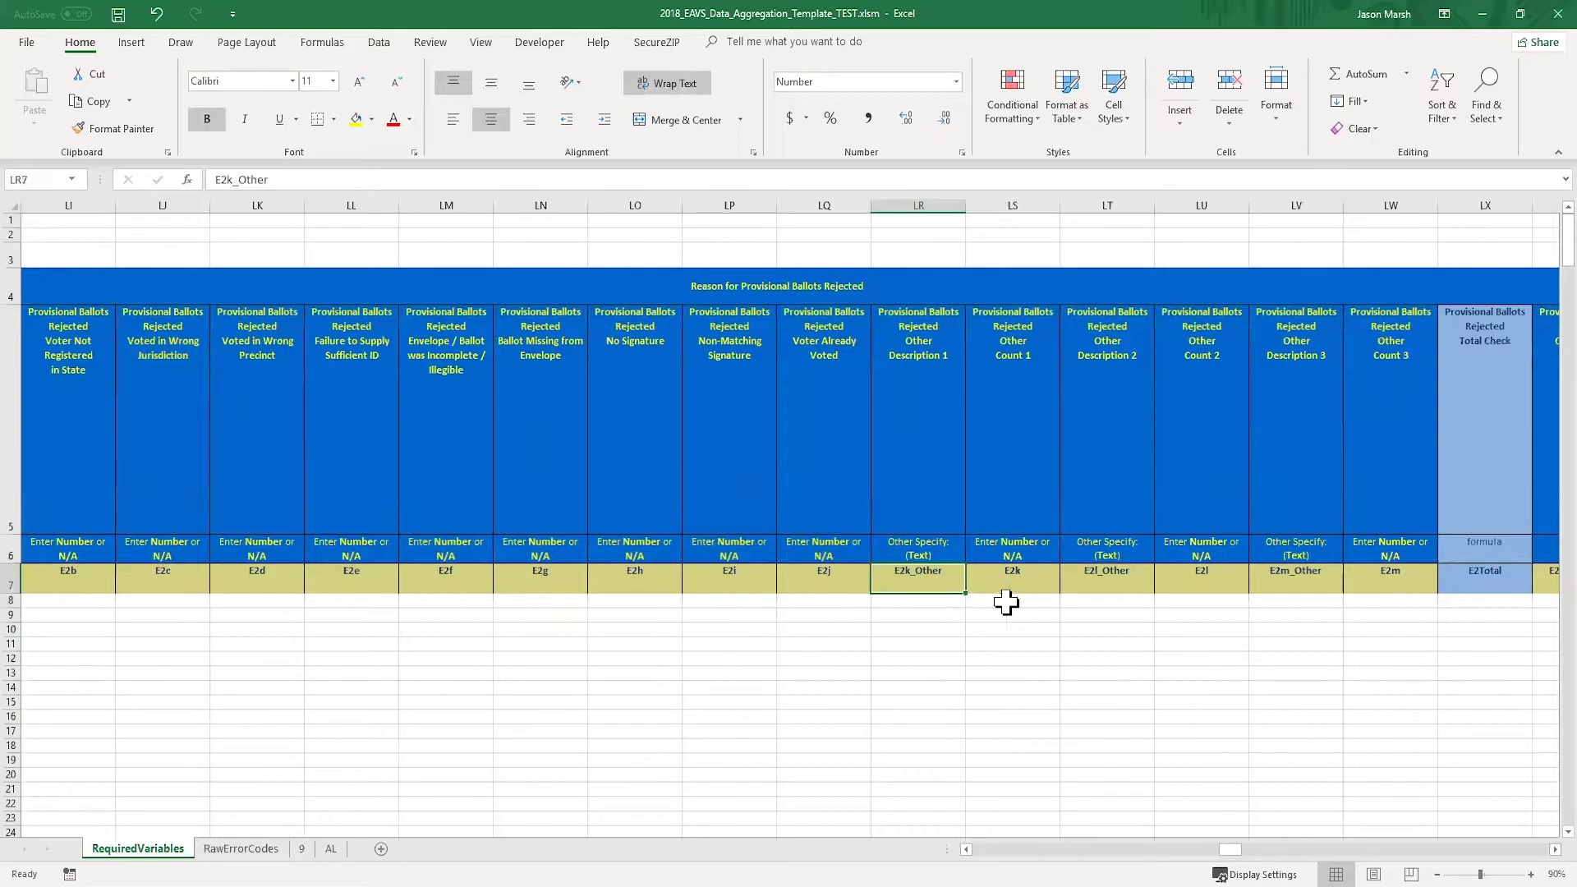
key(ctrl+z)
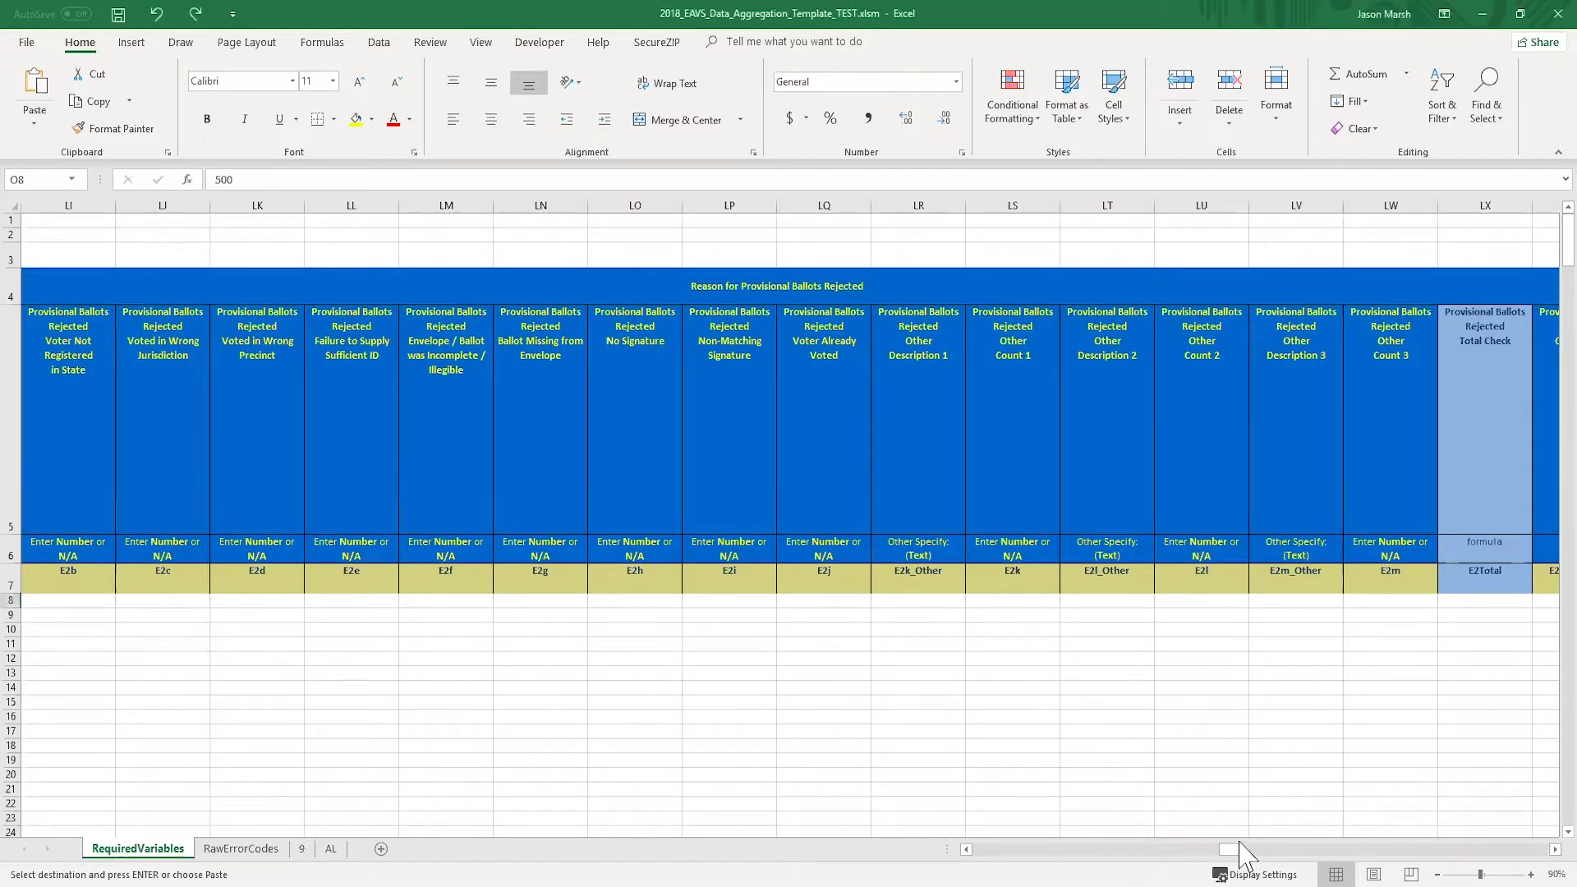
Paste the five jurisdiction rows at A8 and select their State cells I8:I12
drag(1239, 851, 904, 866)
right_click(79, 601)
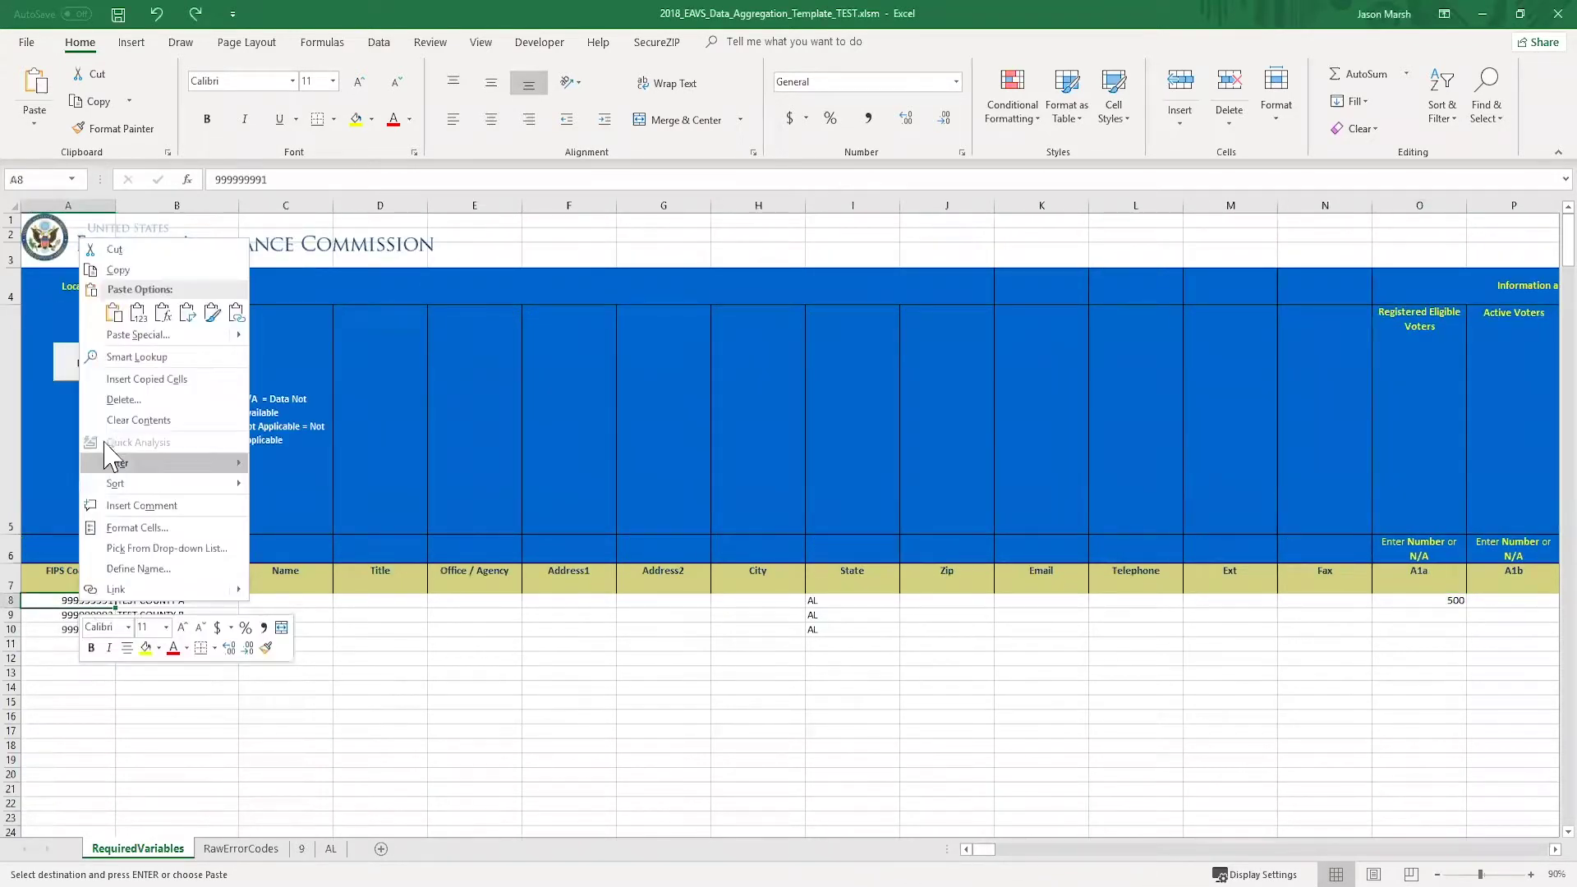
click(114, 314)
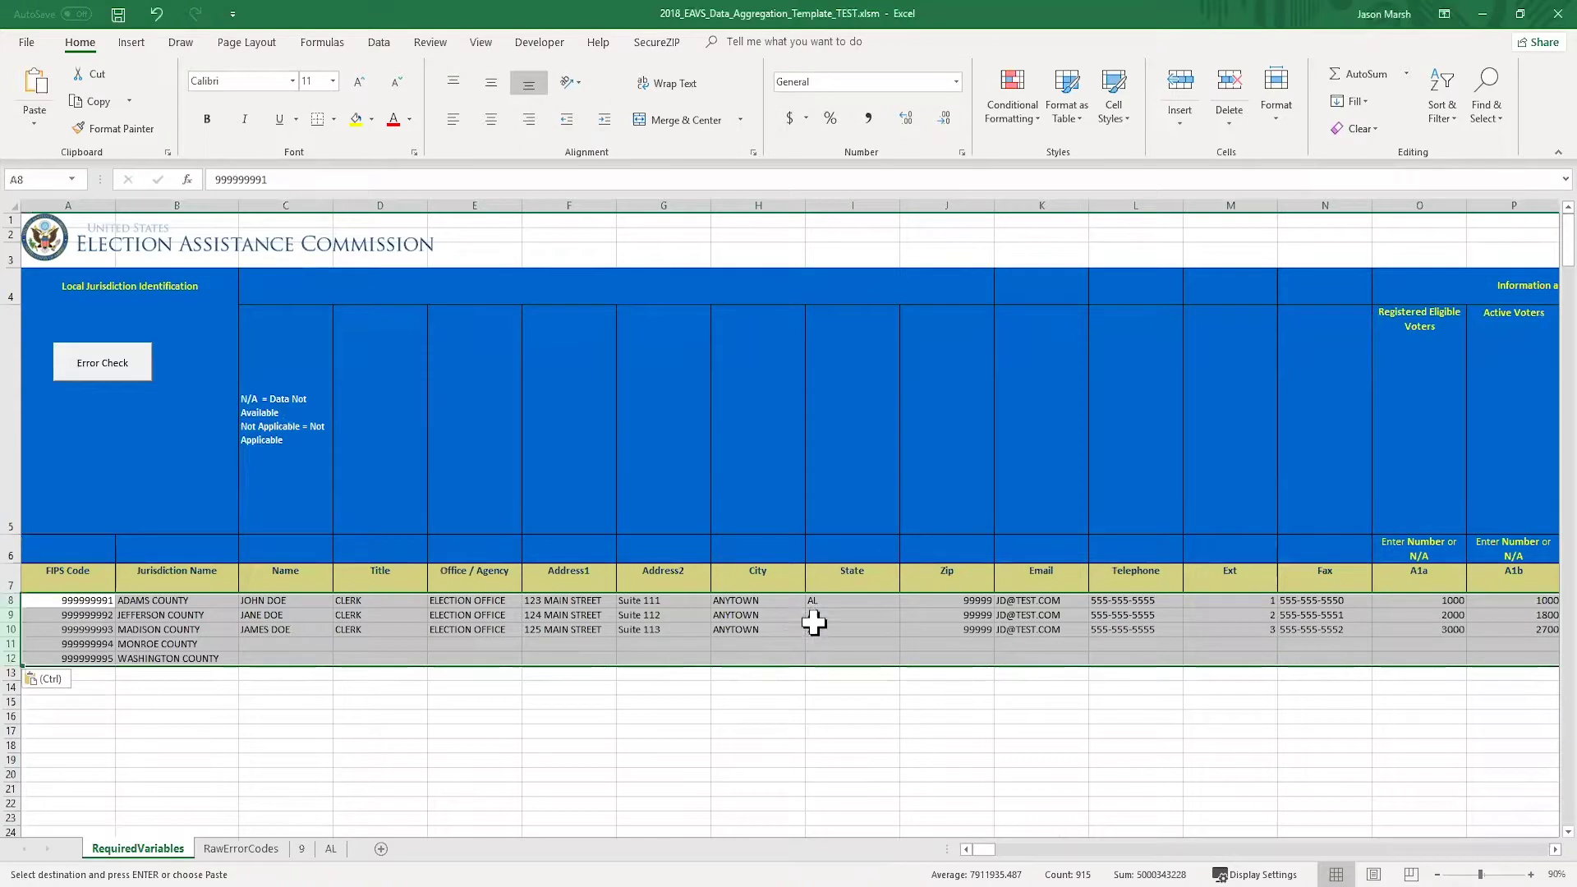
drag(817, 601, 831, 664)
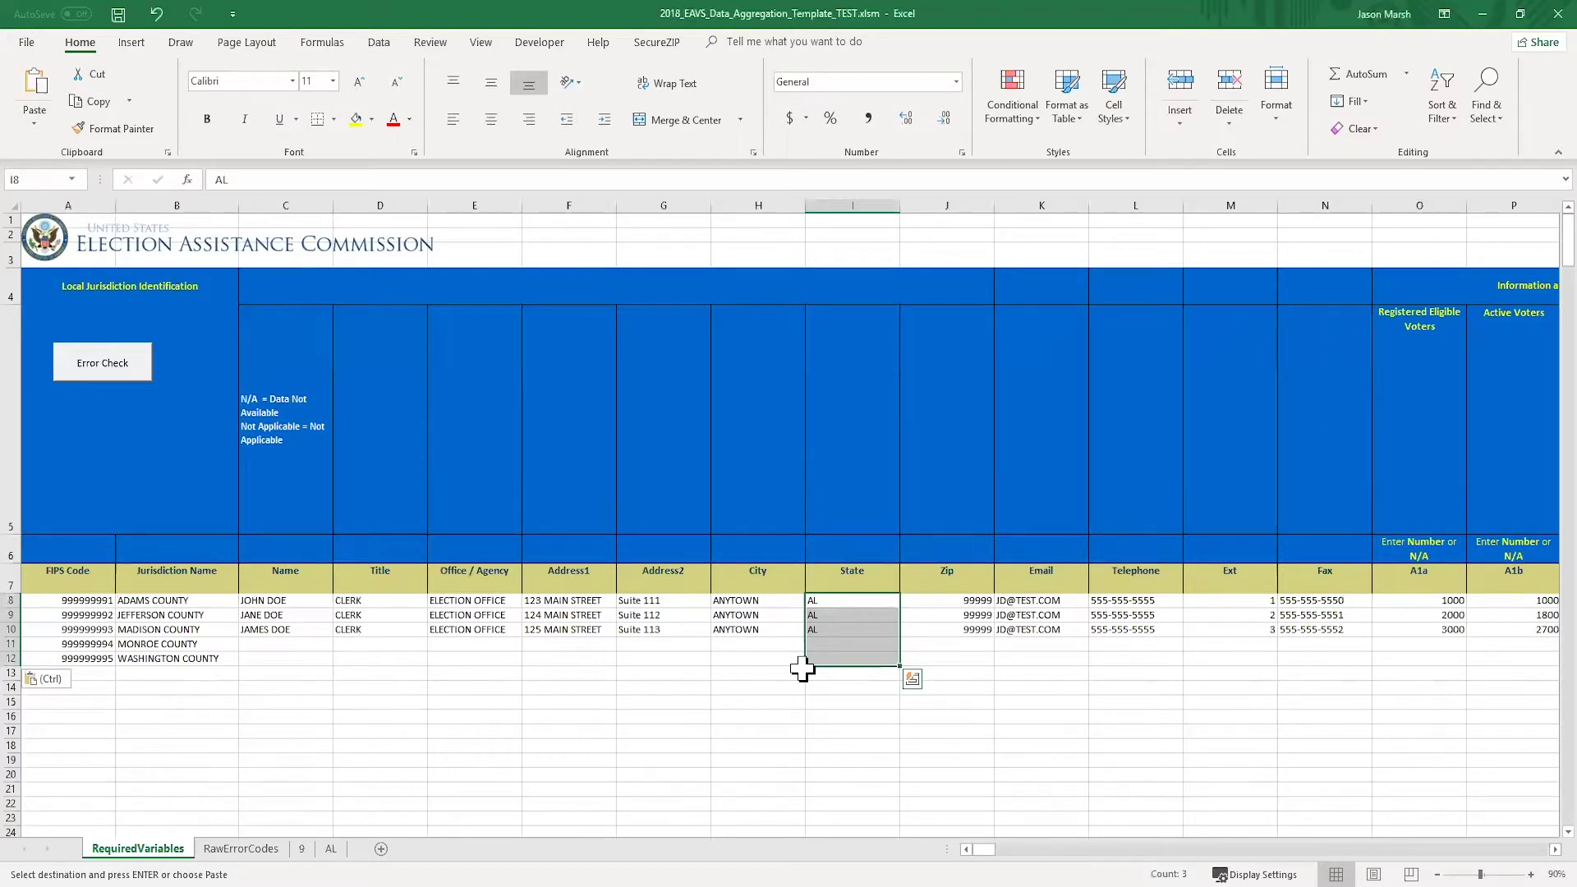
Run Error Check to generate the AL Error Report sheet
click(106, 362)
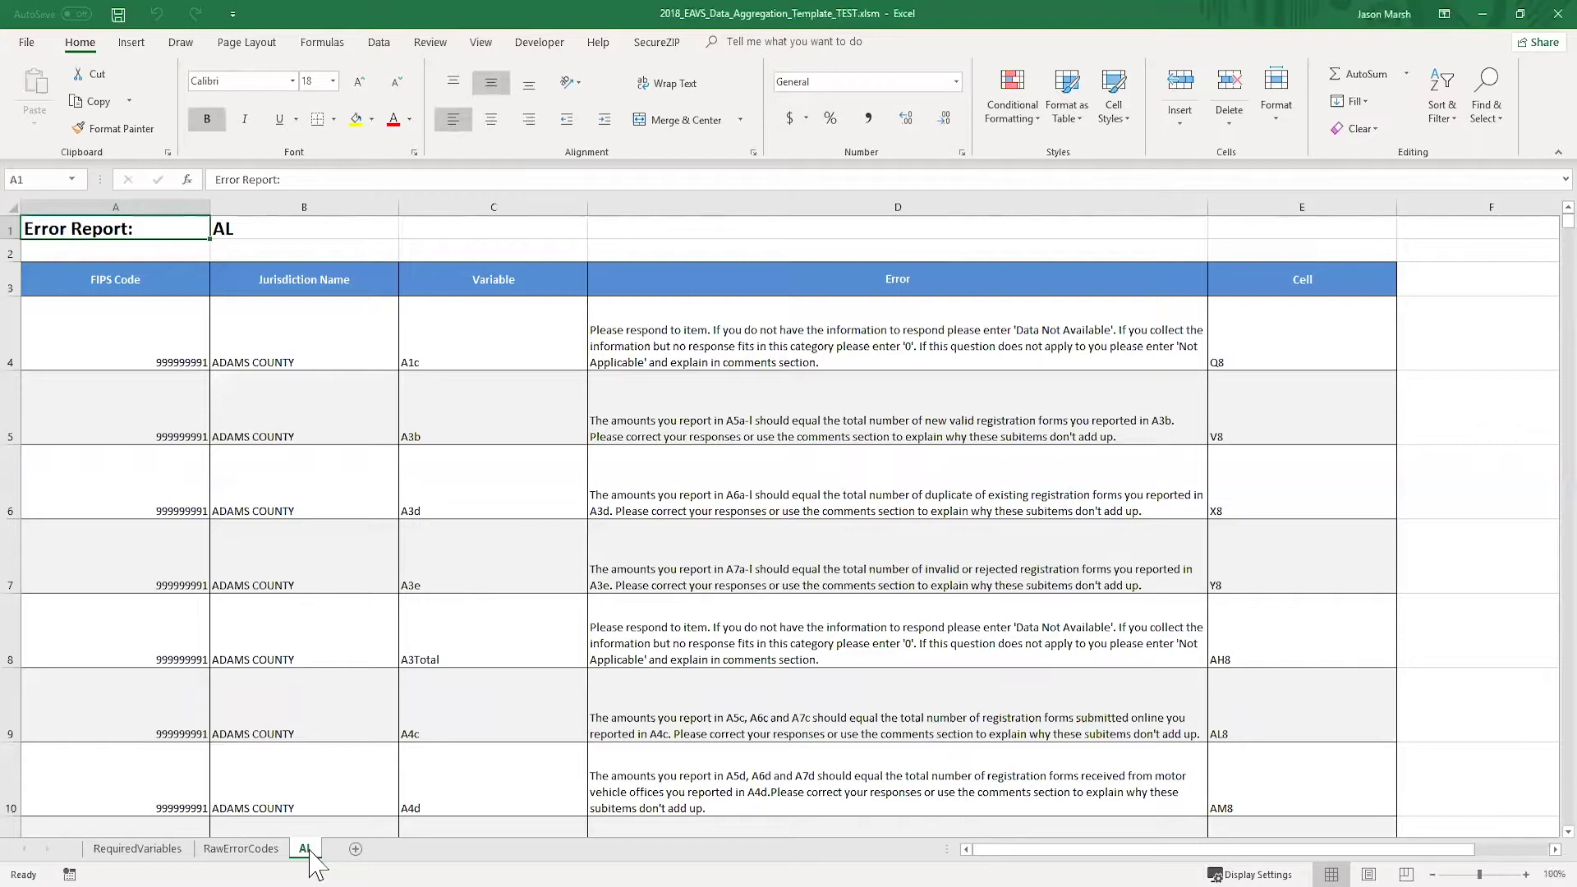
Inspect the first error row's FIPS code, jurisdiction and referenced cell for Adams County A1c
click(163, 454)
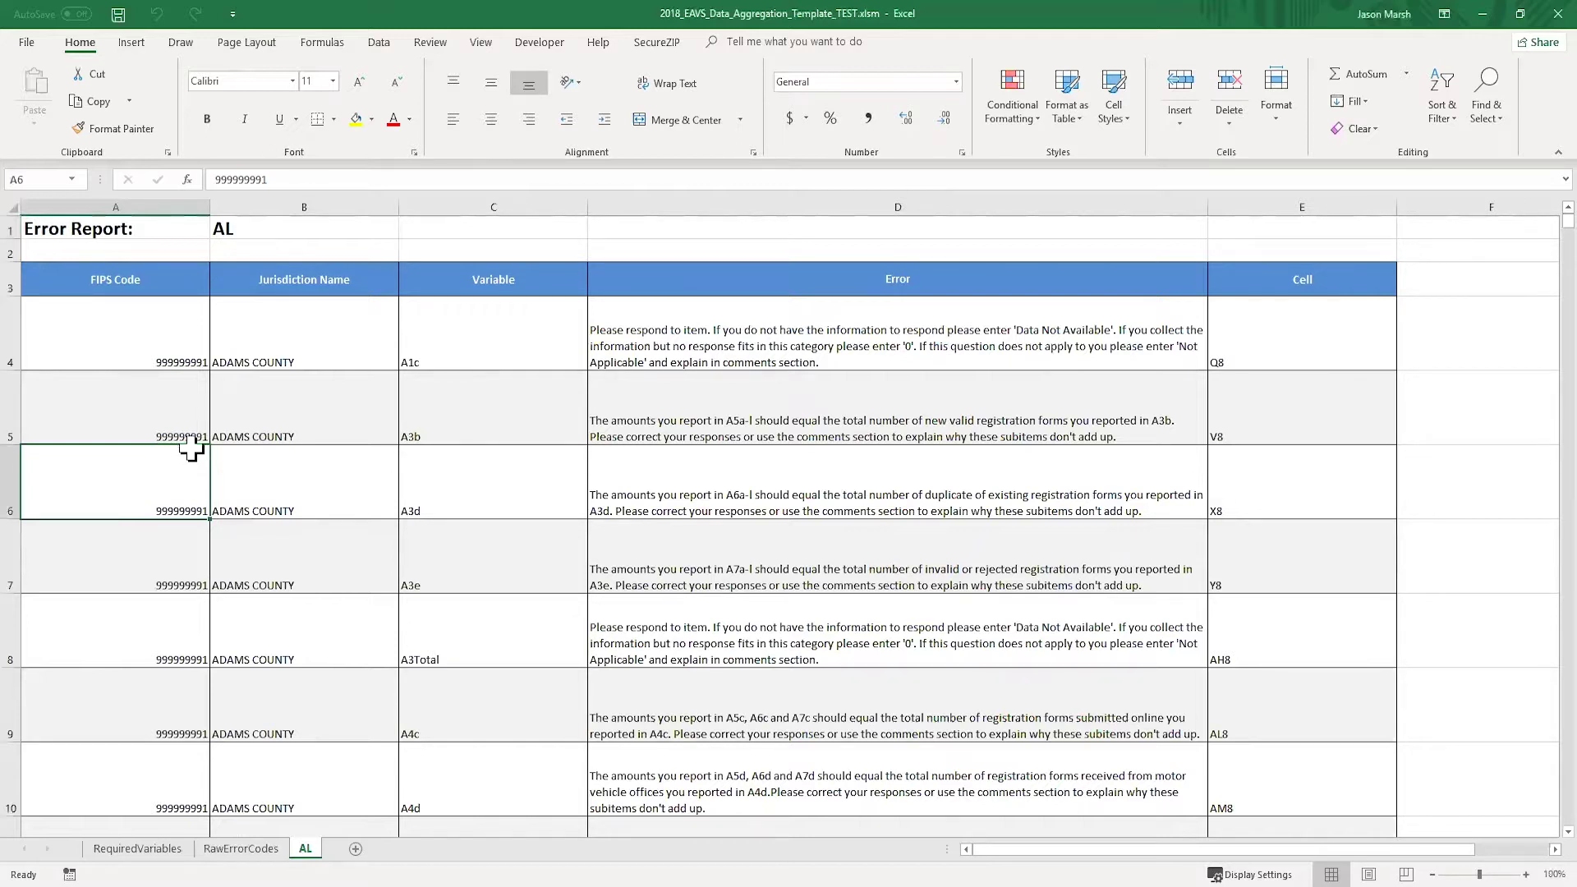
click(88, 375)
drag(110, 355, 267, 346)
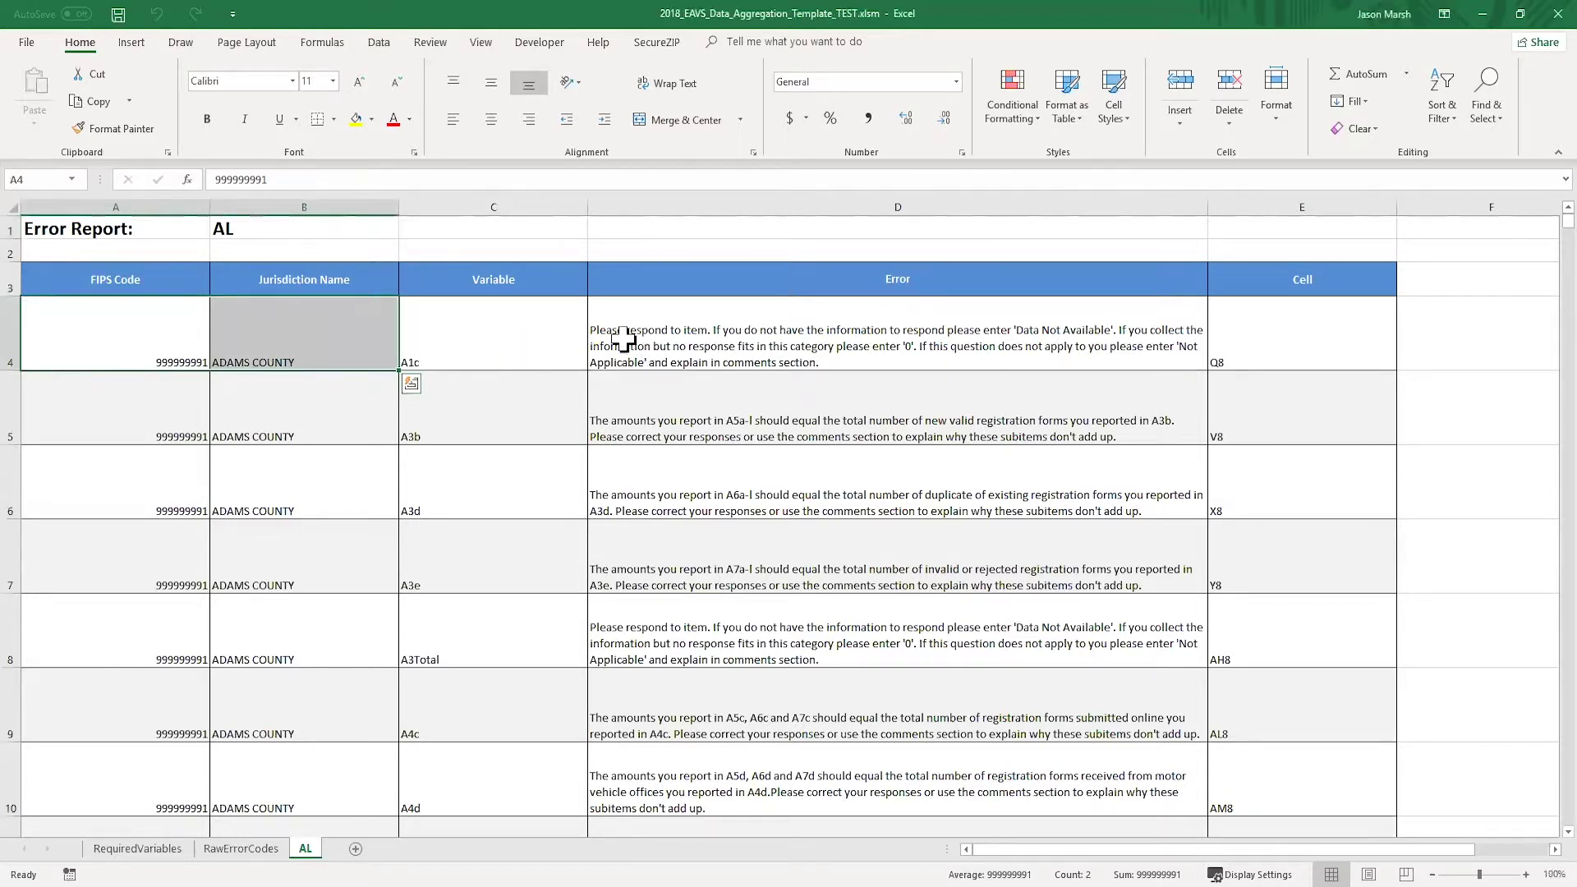
click(1240, 327)
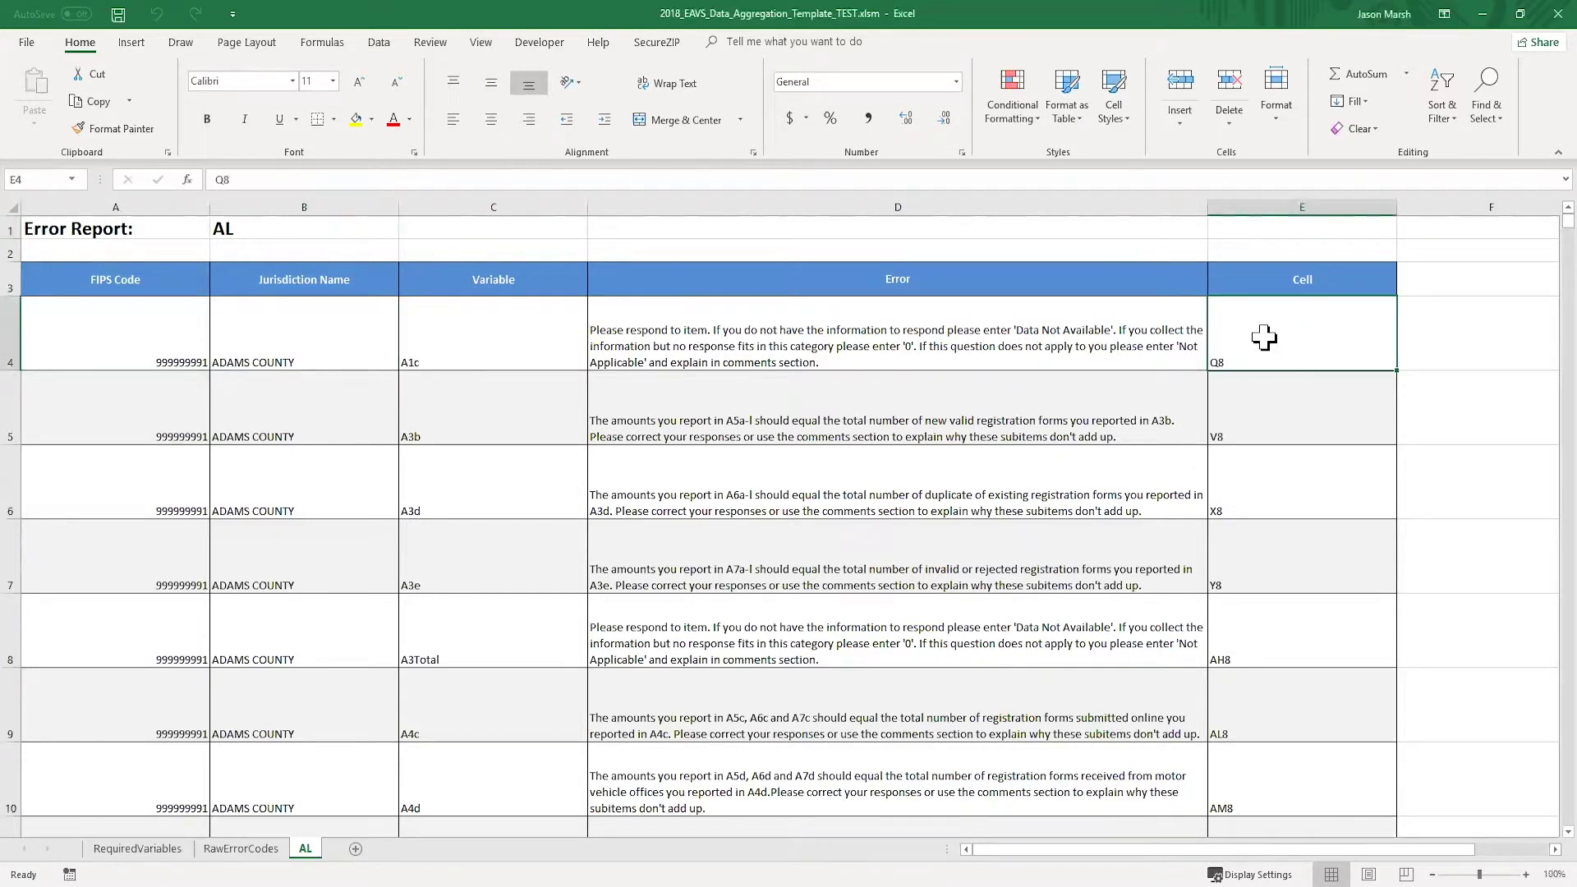
key(Left)
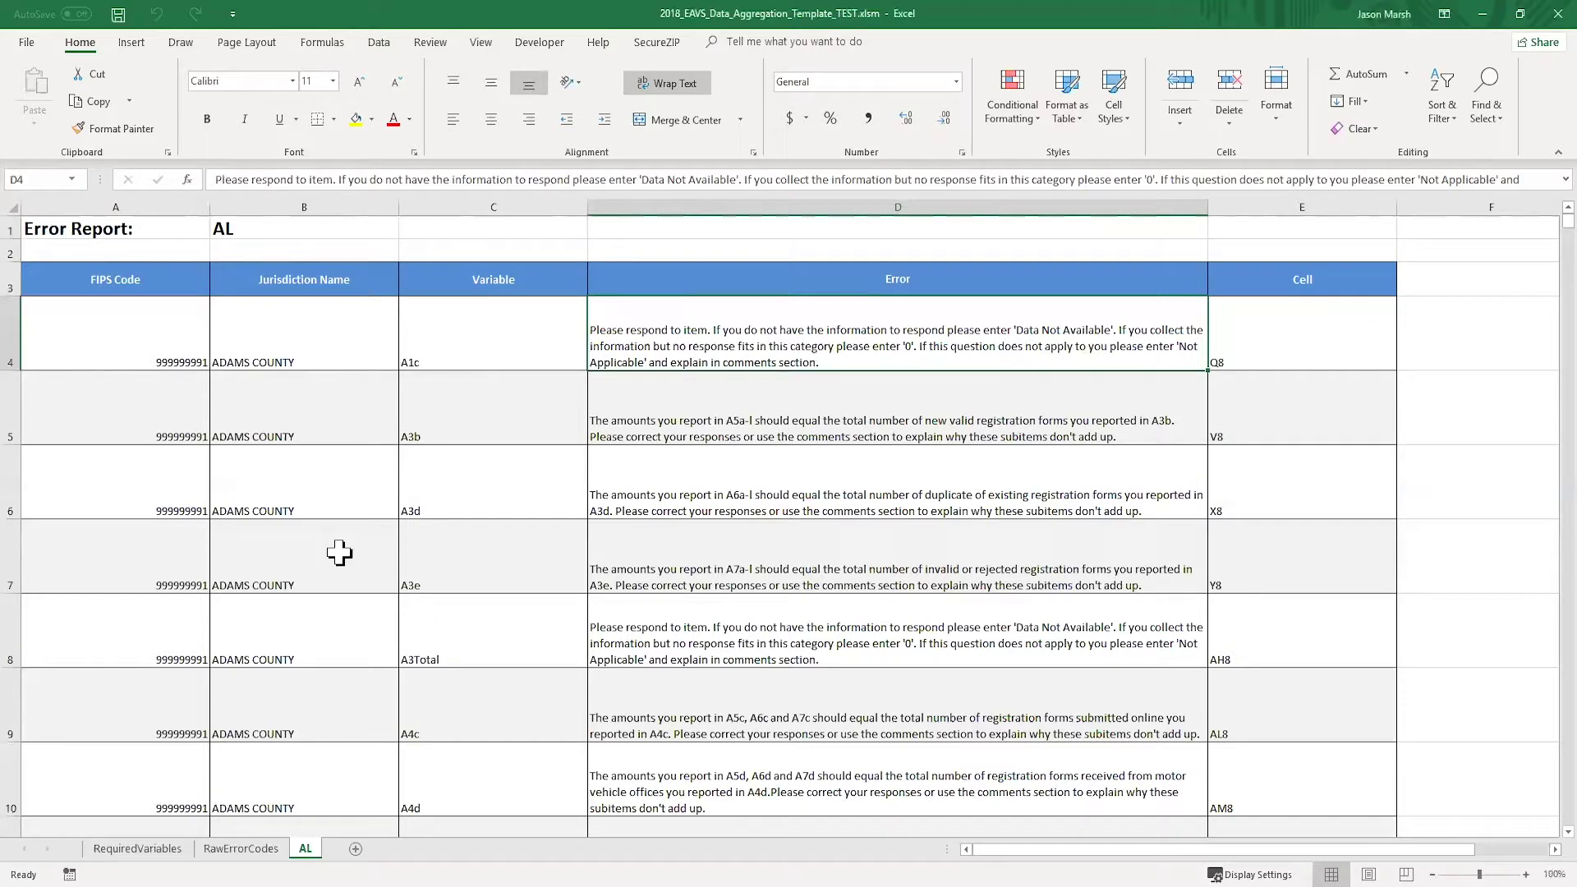
Scroll down the report to Jefferson County's errors around row 155
click(300, 554)
scroll(299, 555, down, 8)
scroll(300, 555, down, 20)
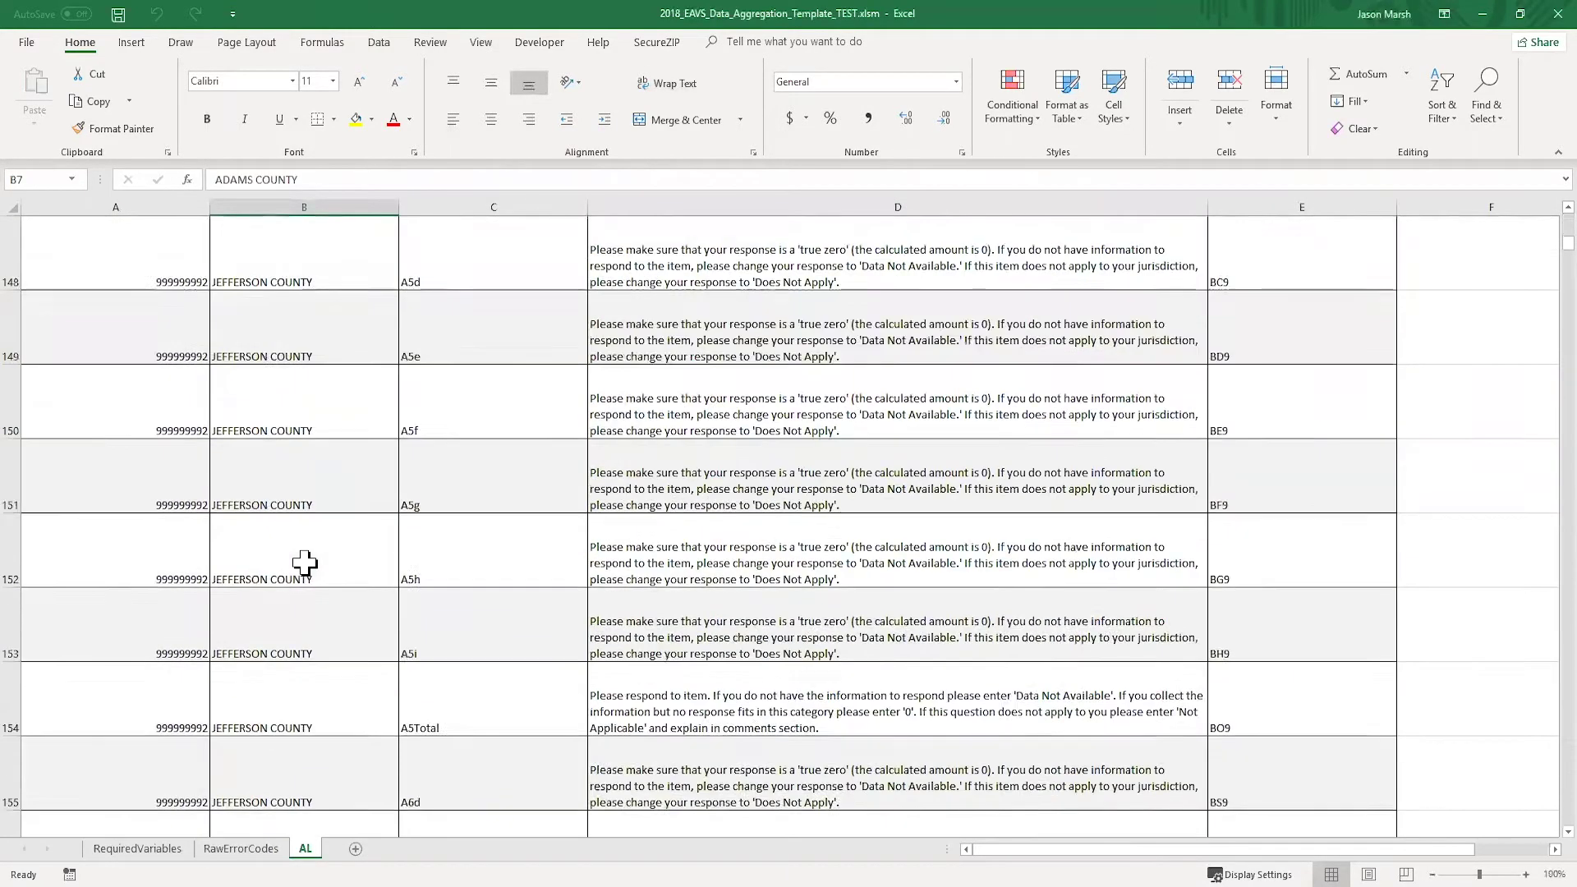
scroll(308, 563, down, 3)
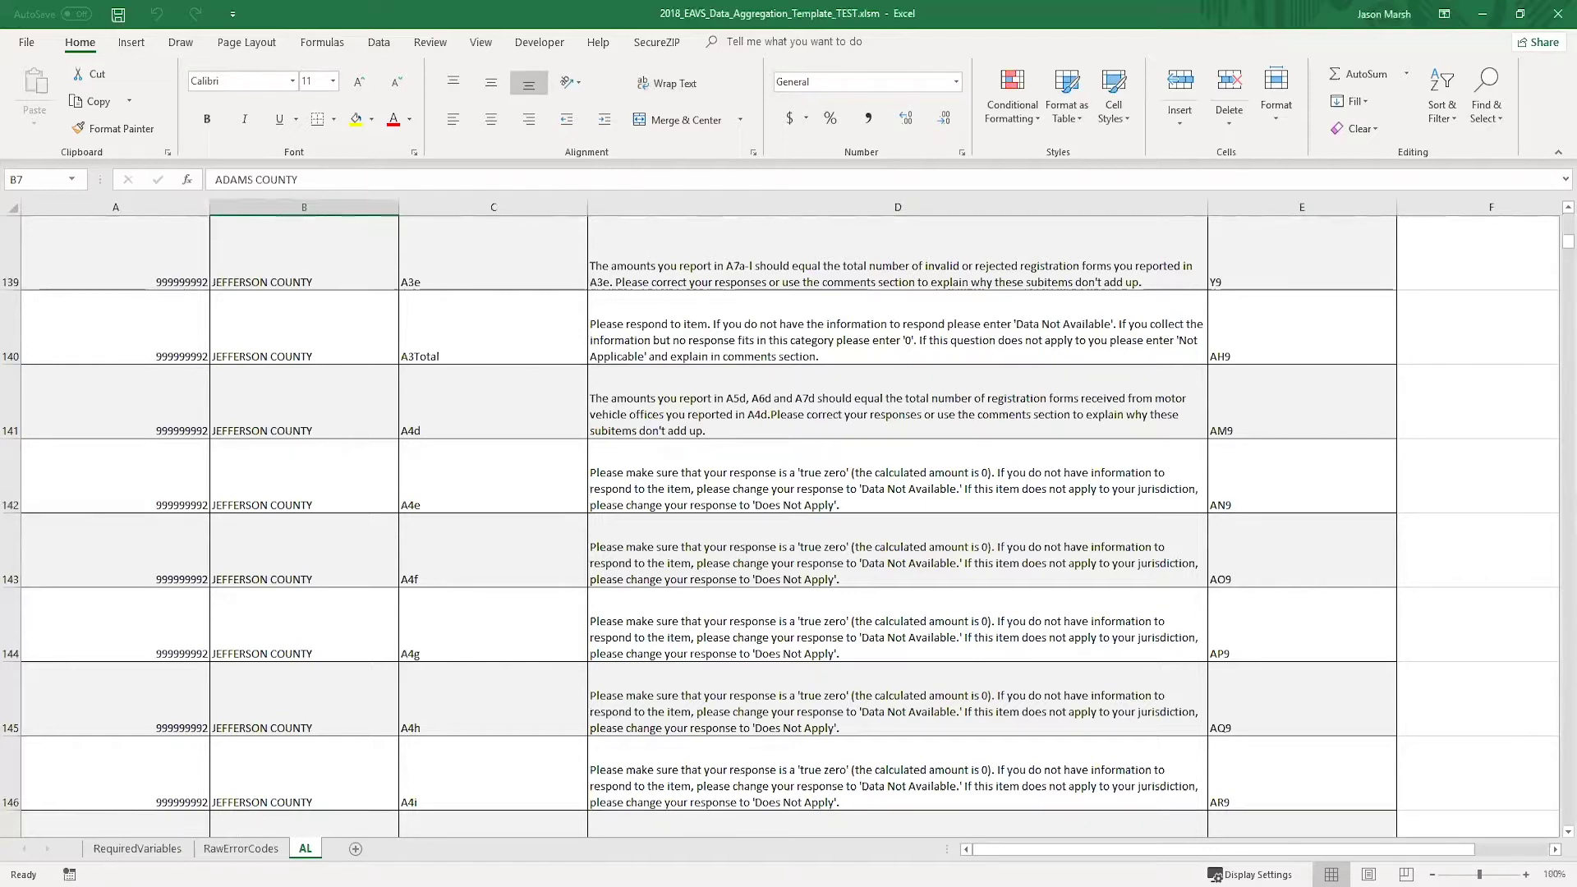
On RequiredVariables, inspect the STATE TOTAL row and confirm Registered Eligible Voters (A1a) totals 6000
click(140, 850)
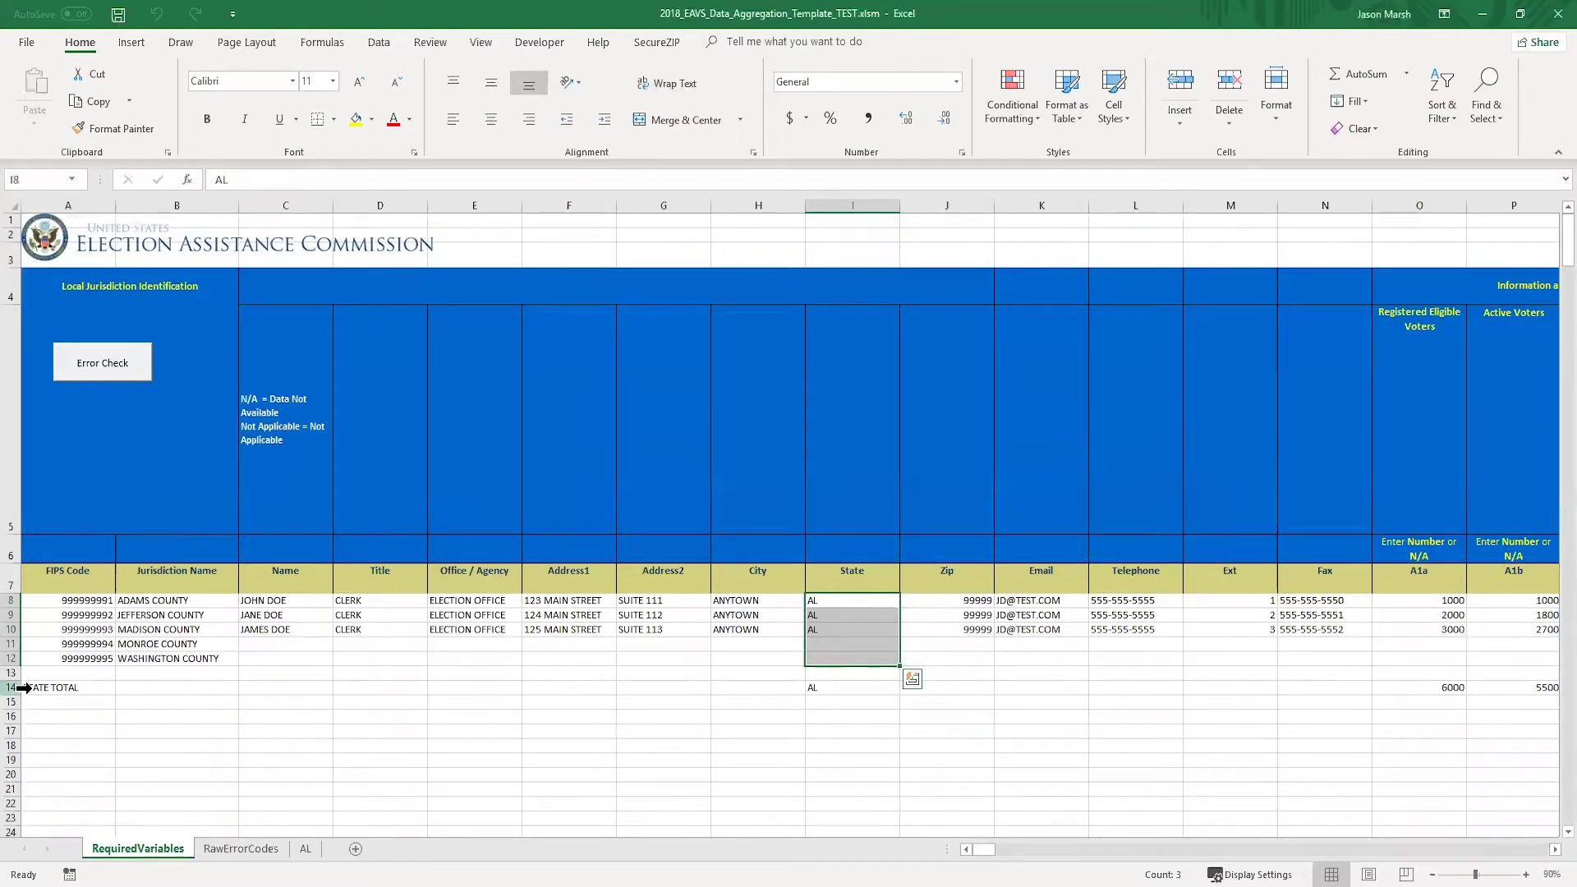
click(18, 689)
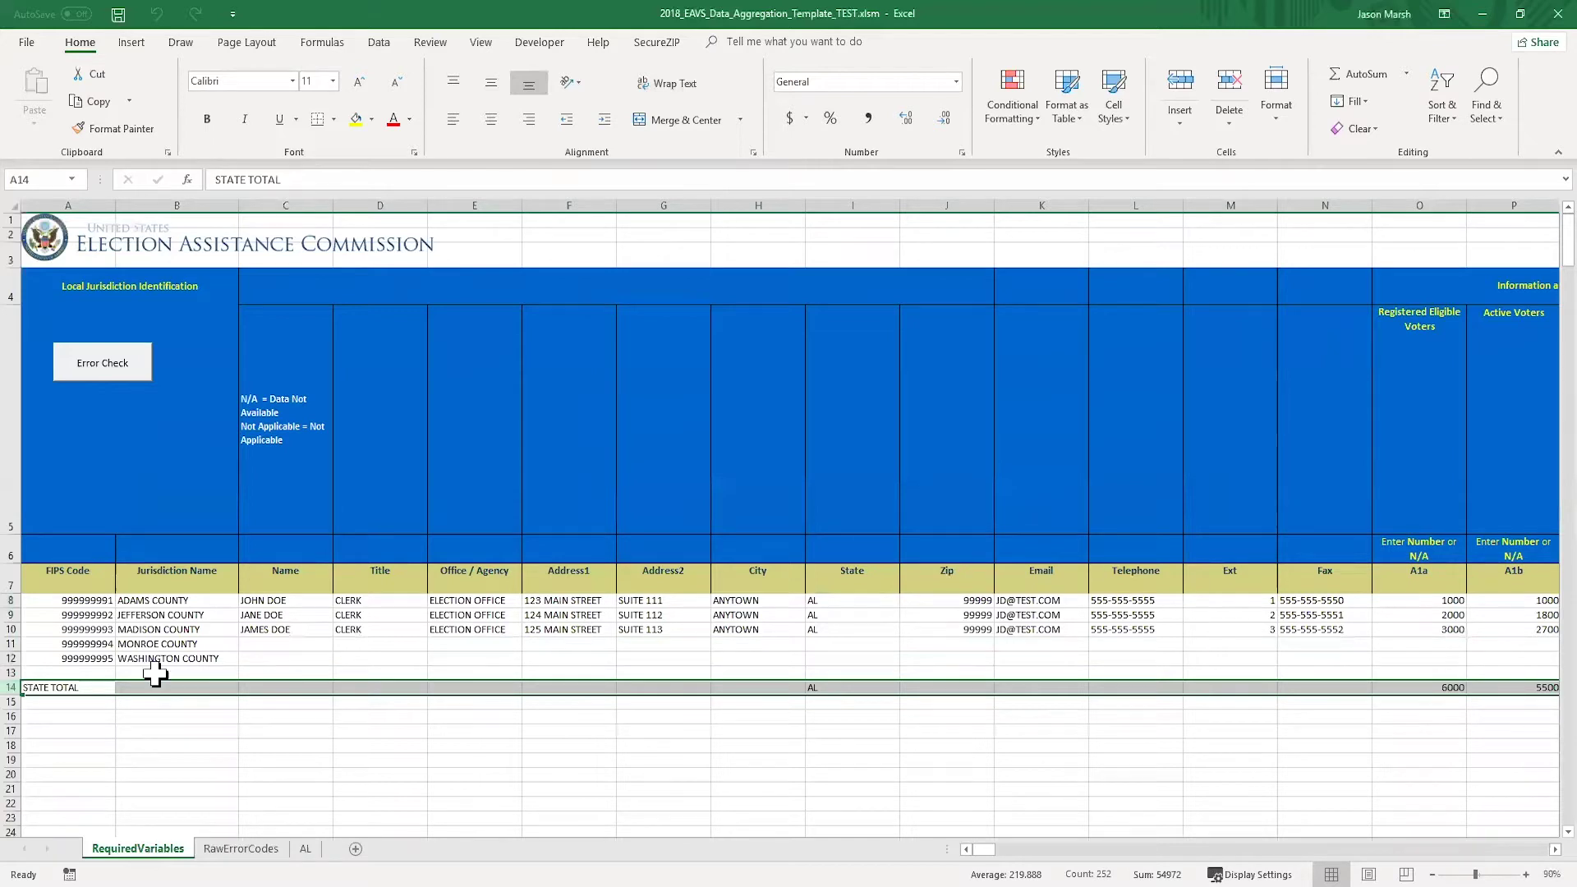
drag(1449, 653, 1428, 687)
click(1431, 689)
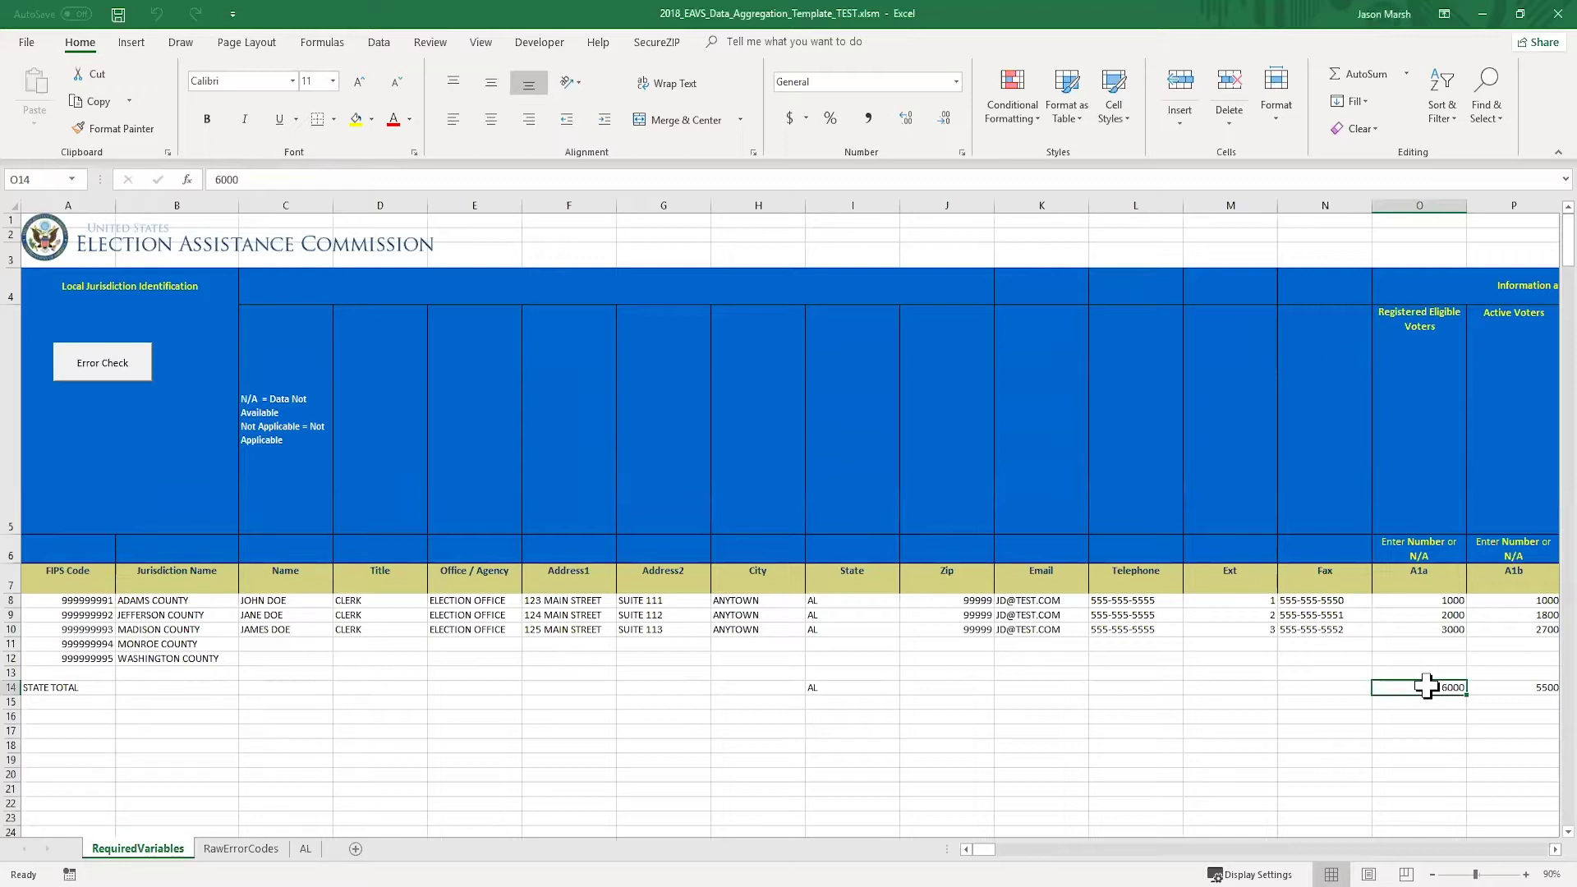
drag(982, 851, 1045, 854)
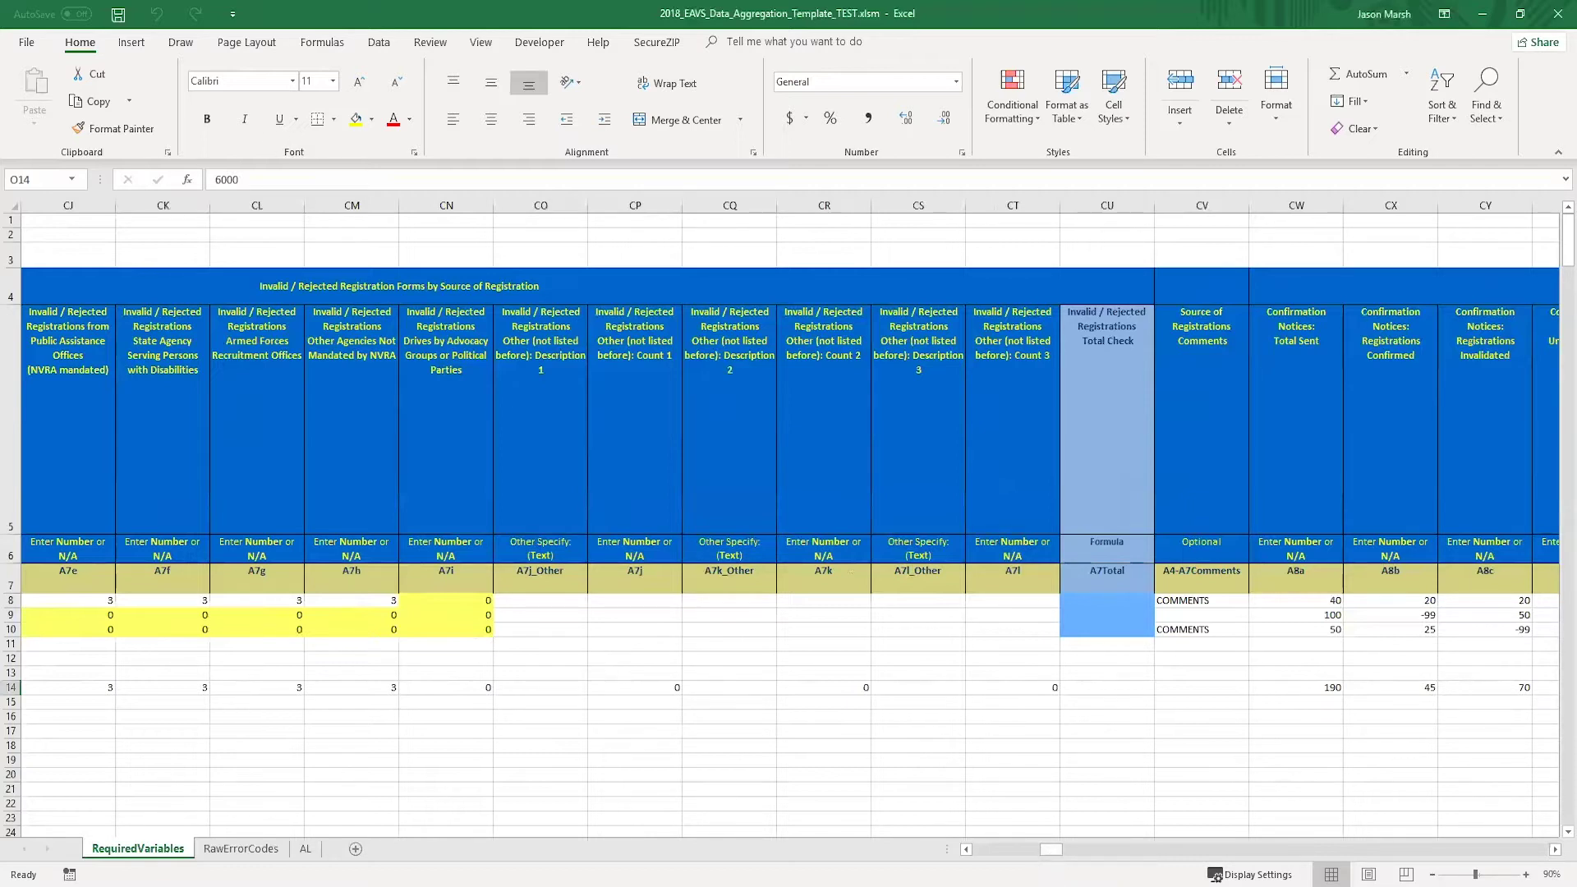
drag(1055, 851, 989, 854)
click(1470, 601)
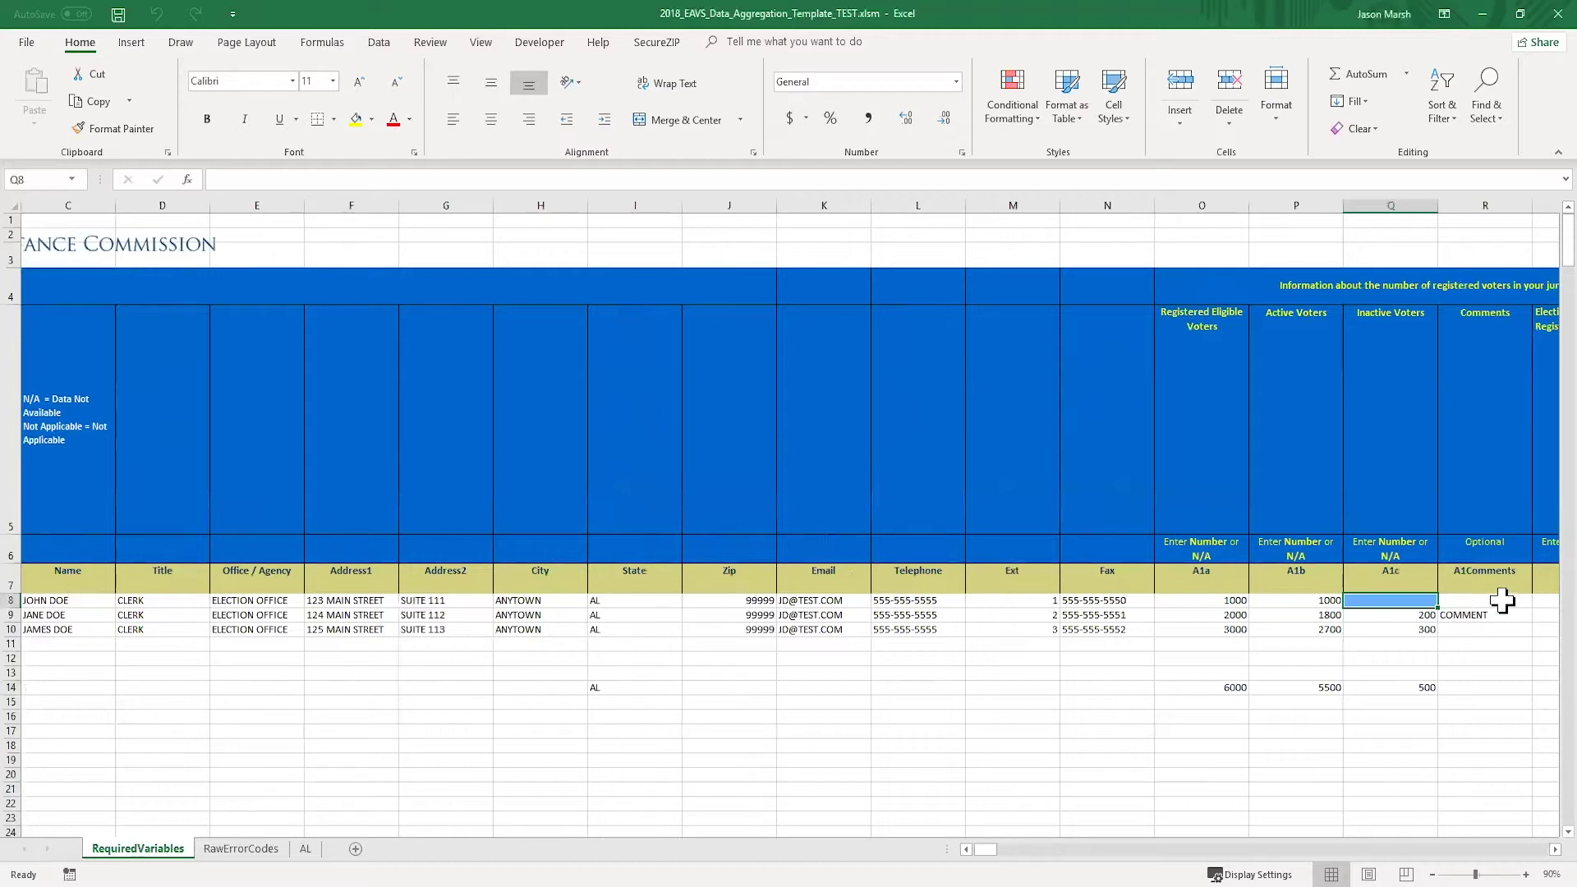
click(1502, 601)
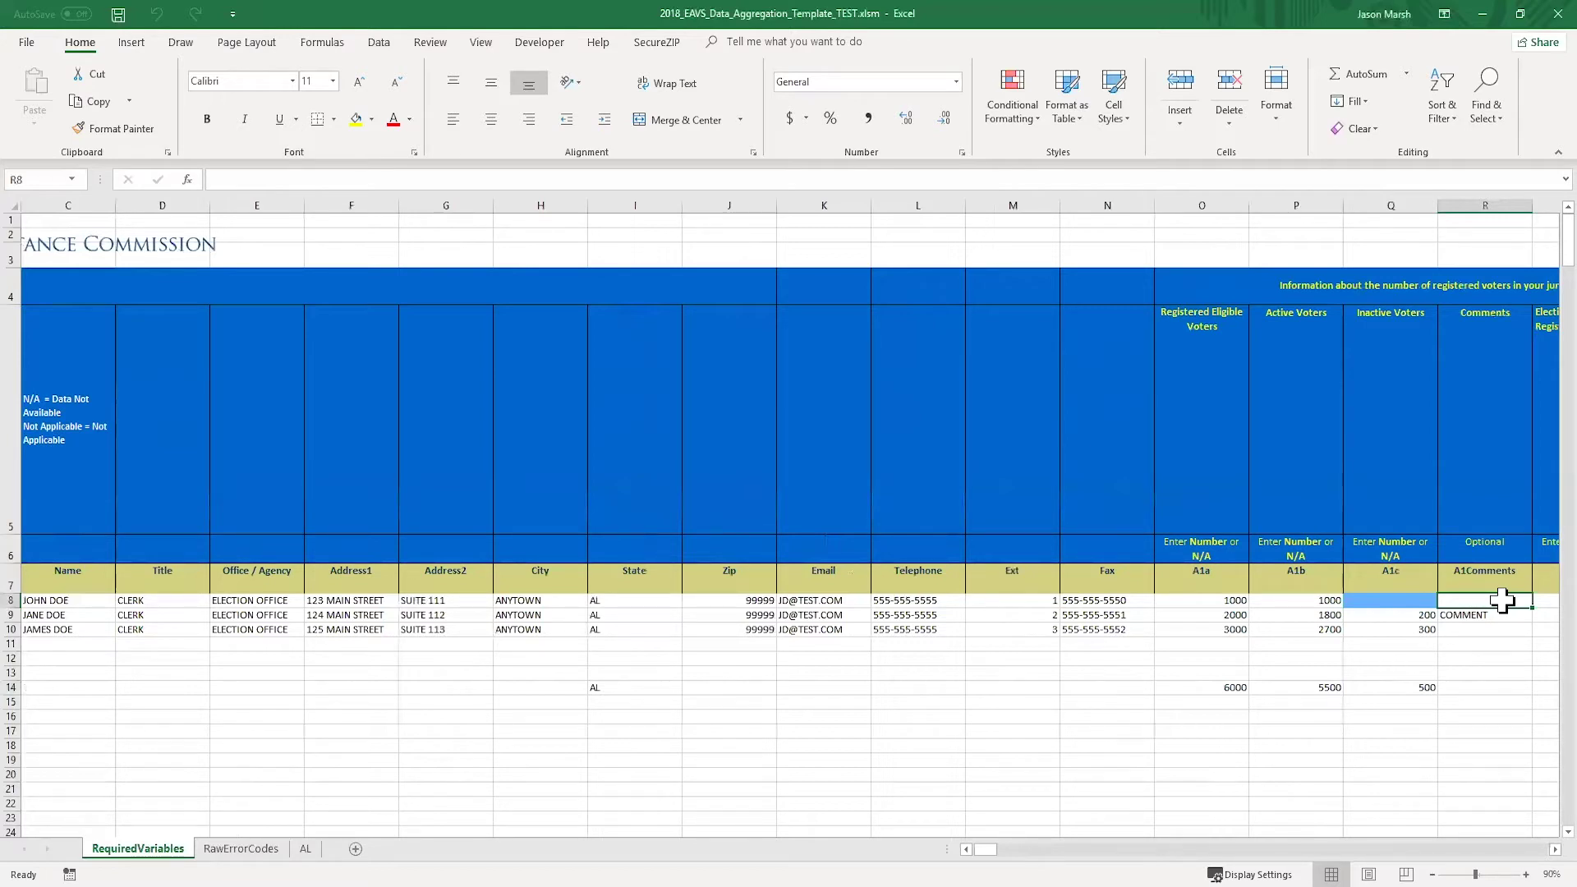
key(Home)
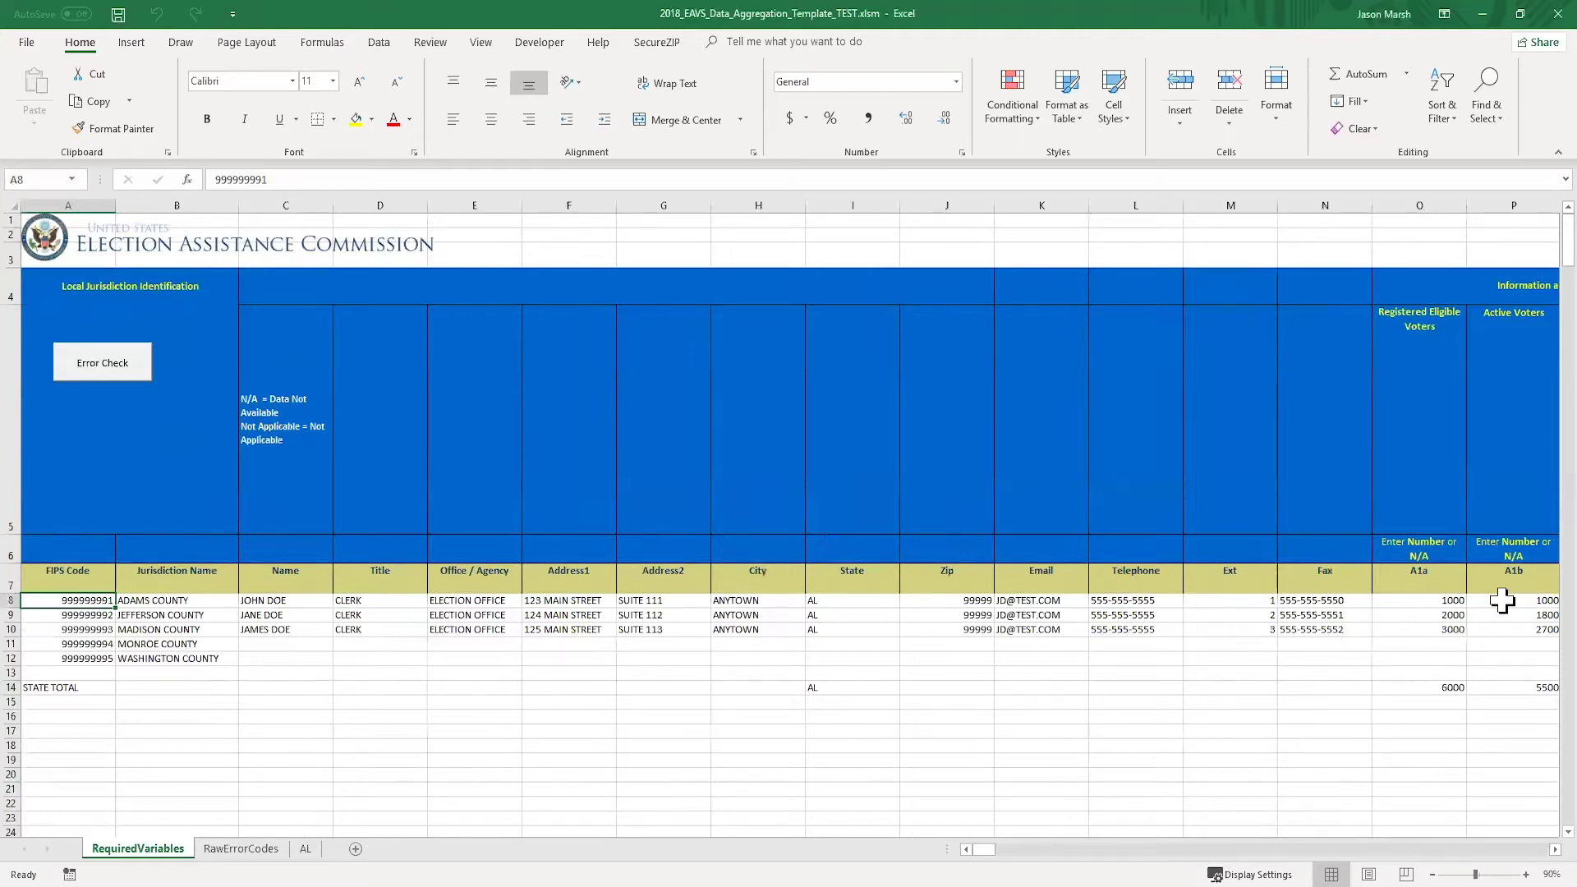
Enter -88 as Adams County's Inactive Voters (A1c) value and rerun the Error Check
click(1503, 600)
key(Tab)
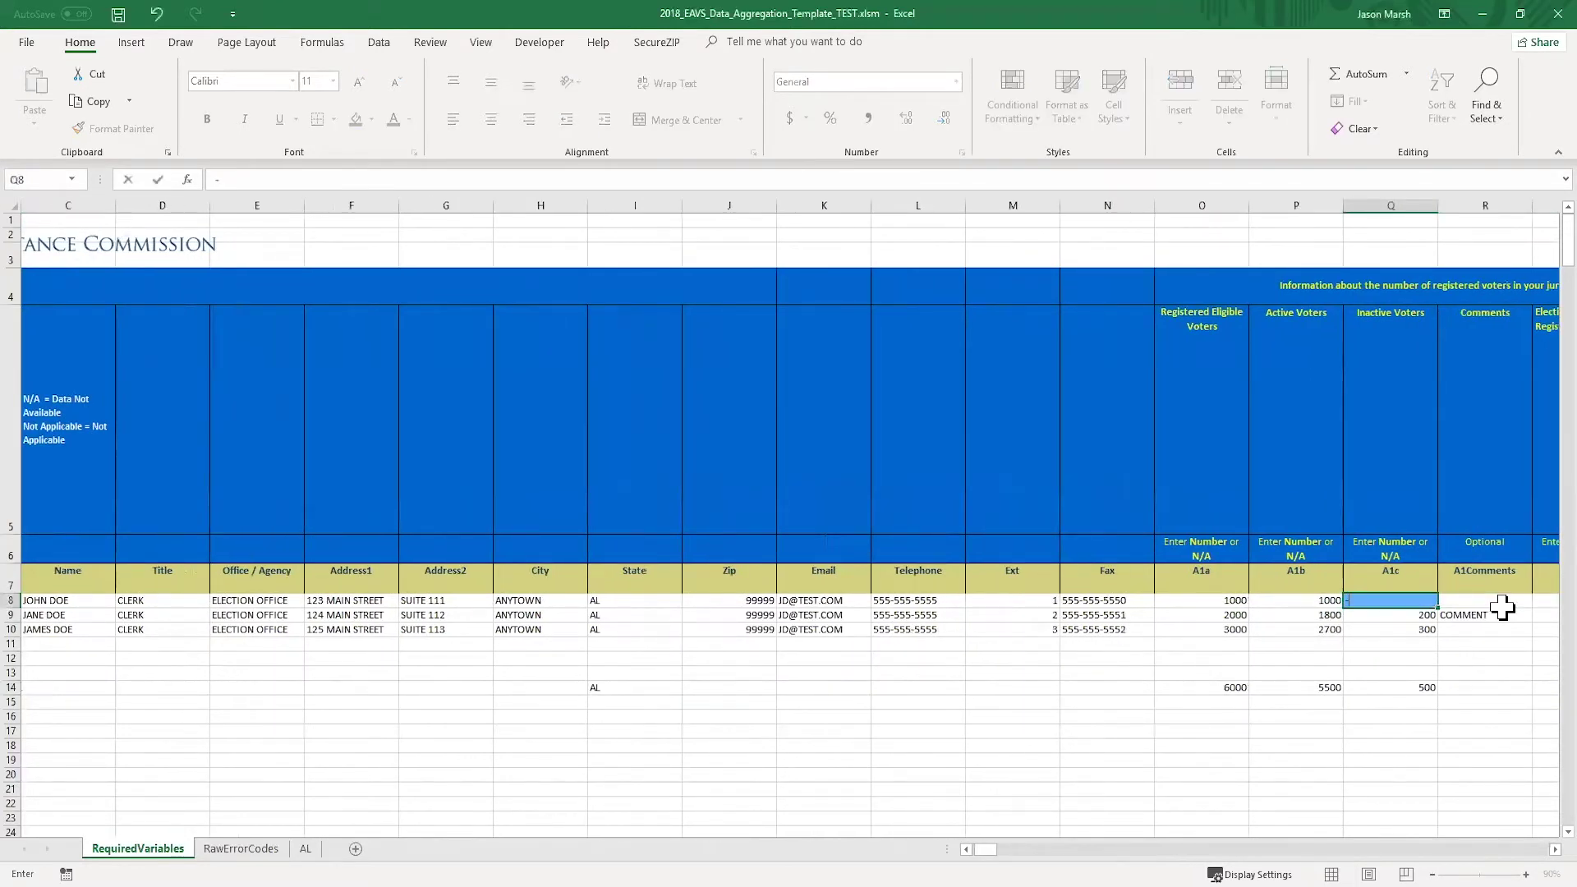
text(-88)
click(1303, 600)
drag(990, 849, 971, 849)
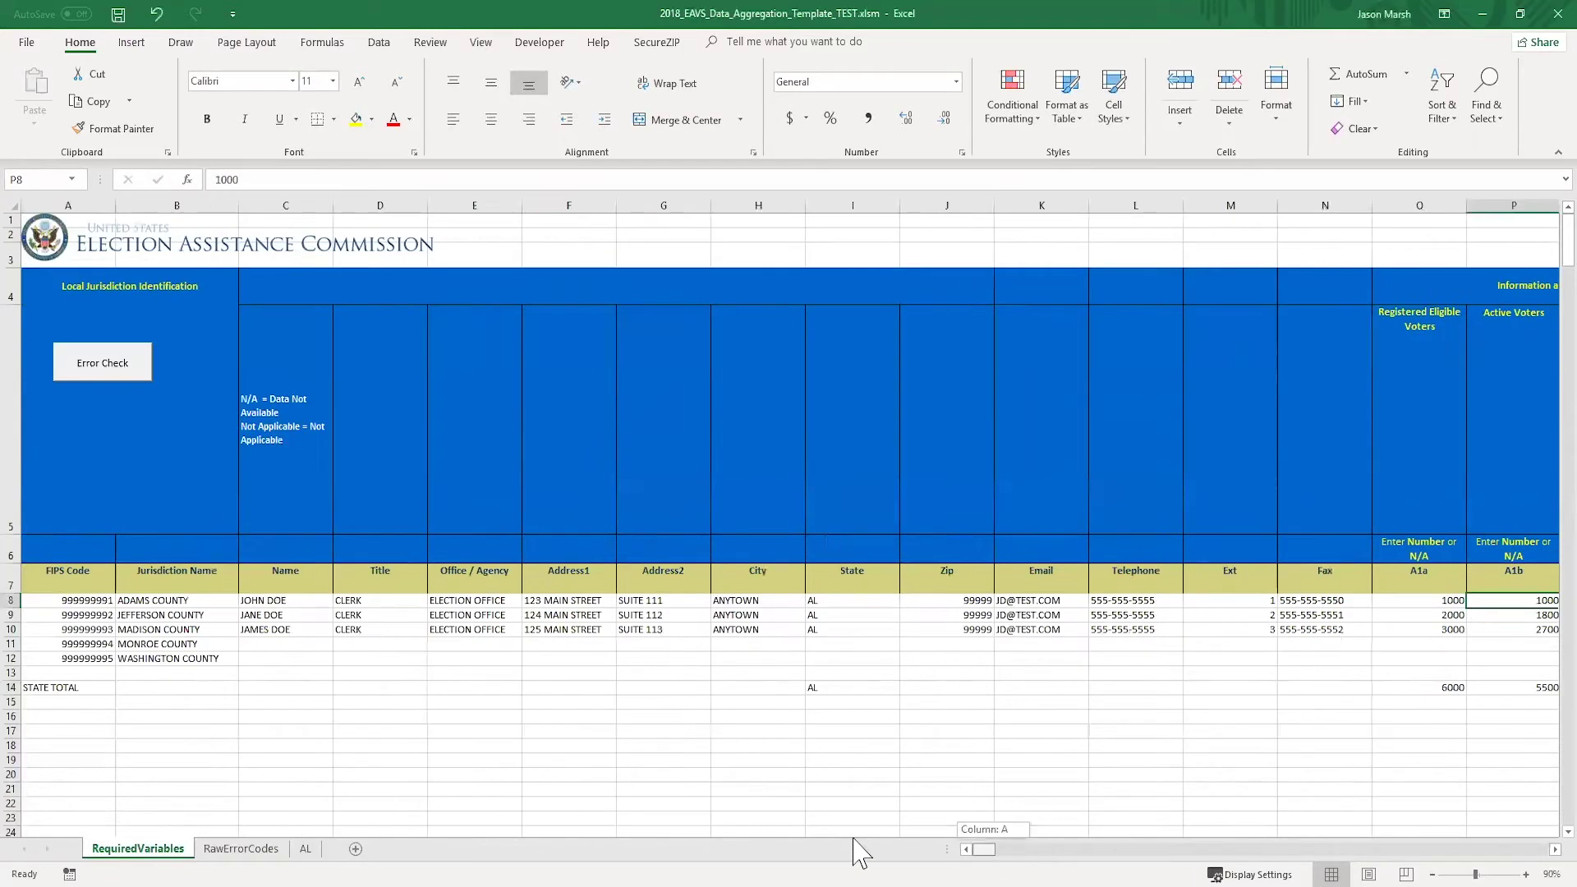
click(136, 386)
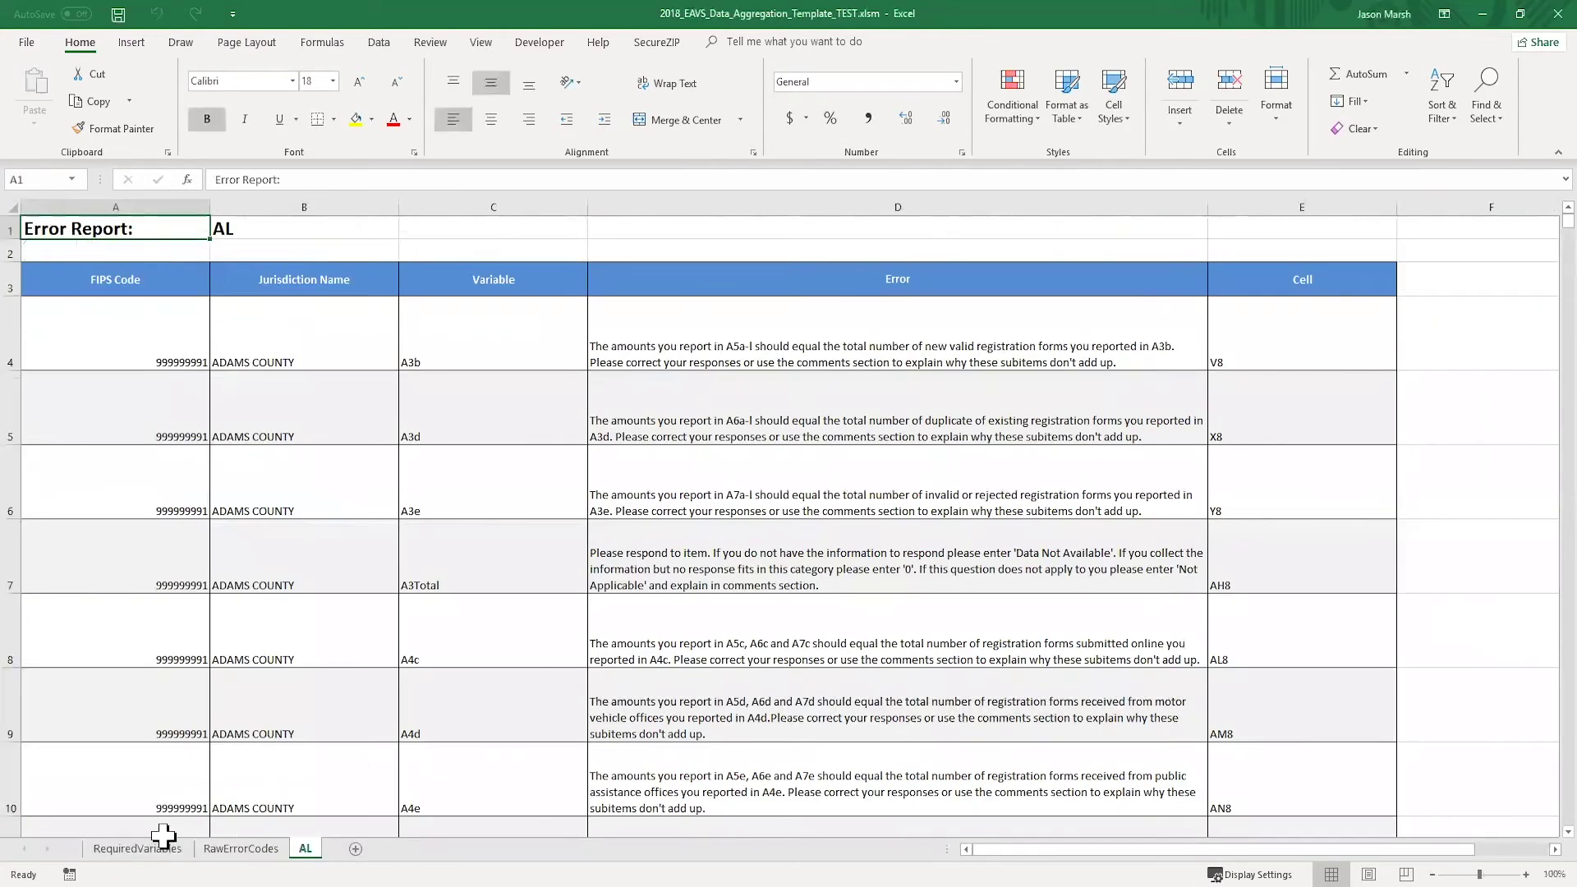
click(137, 849)
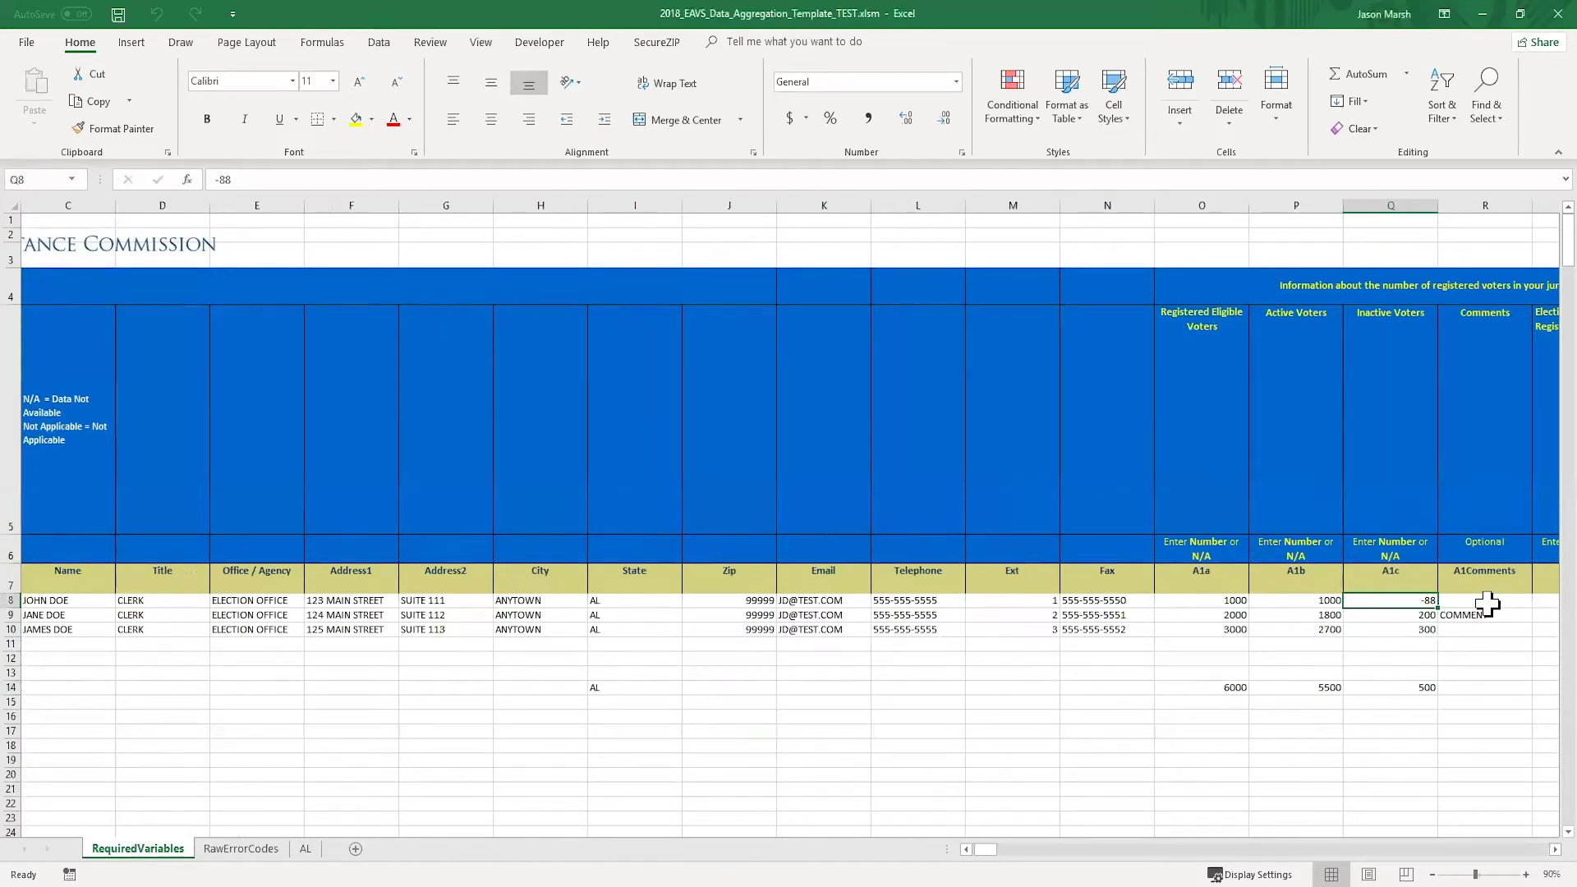
Save the workbook as 2018_EAVS_Data_Aggregation_Template_TEST1.xlsm
key(ctrl+s)
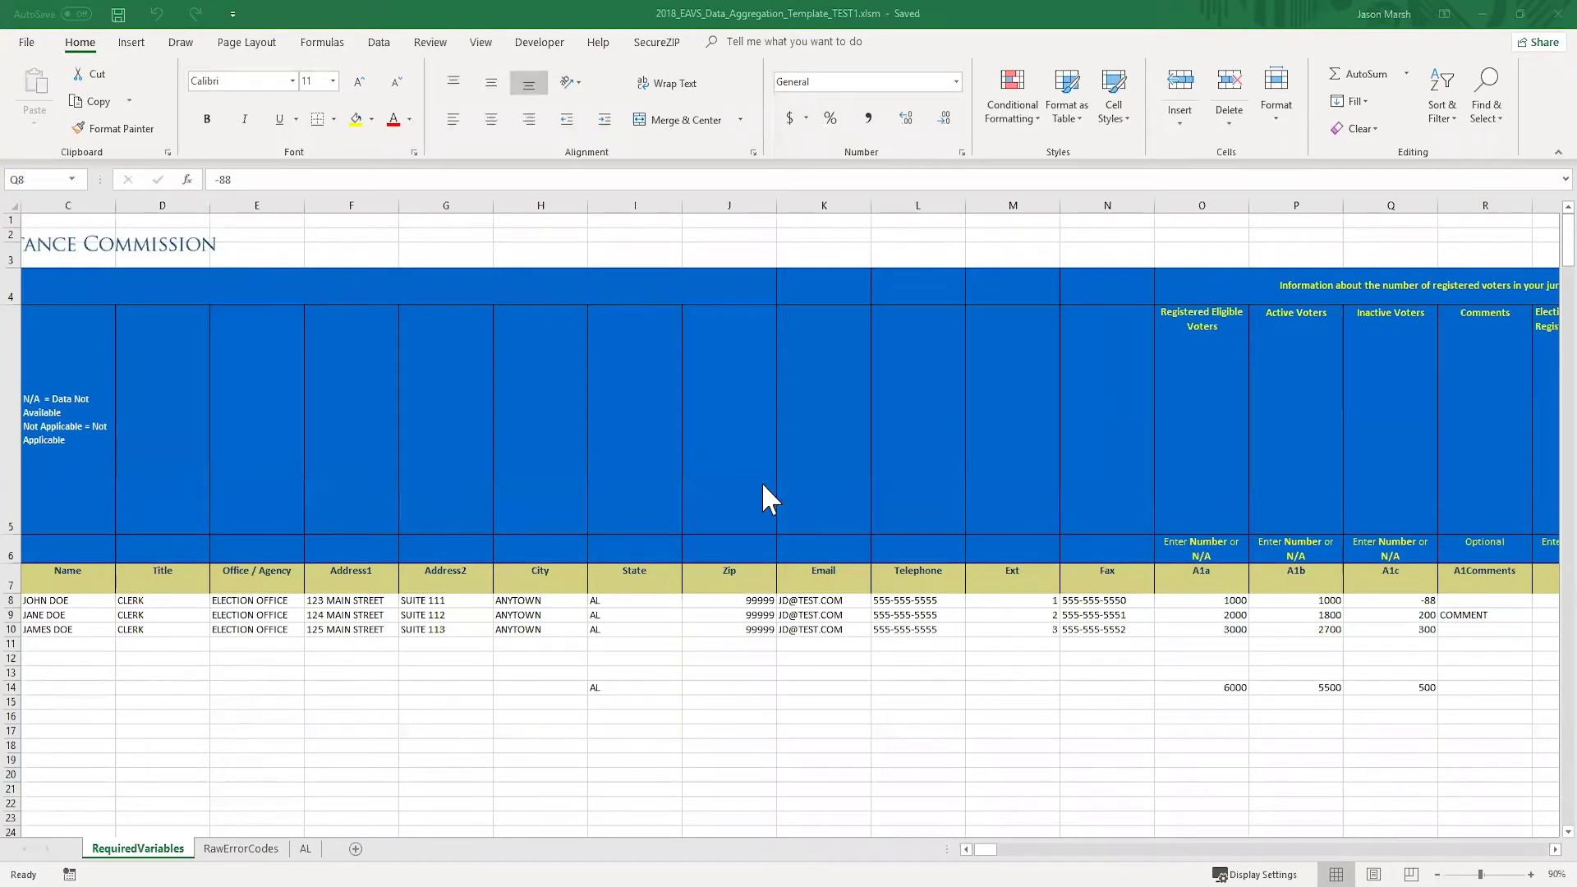
Log in to the EAVS Portal with the saved test account username and its password
click(115, 21)
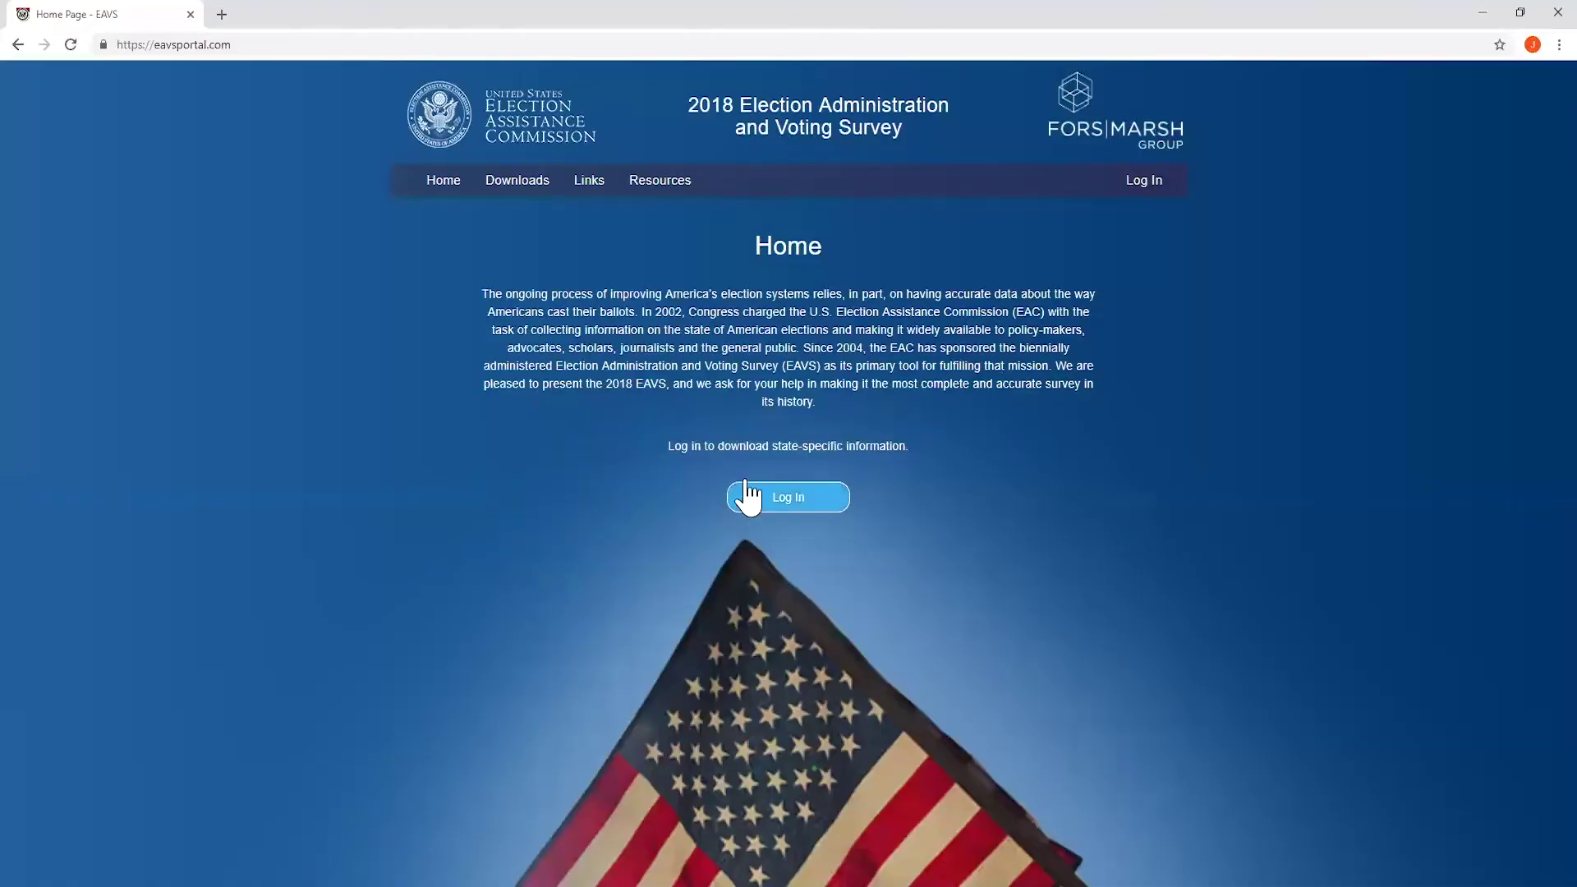
click(1137, 197)
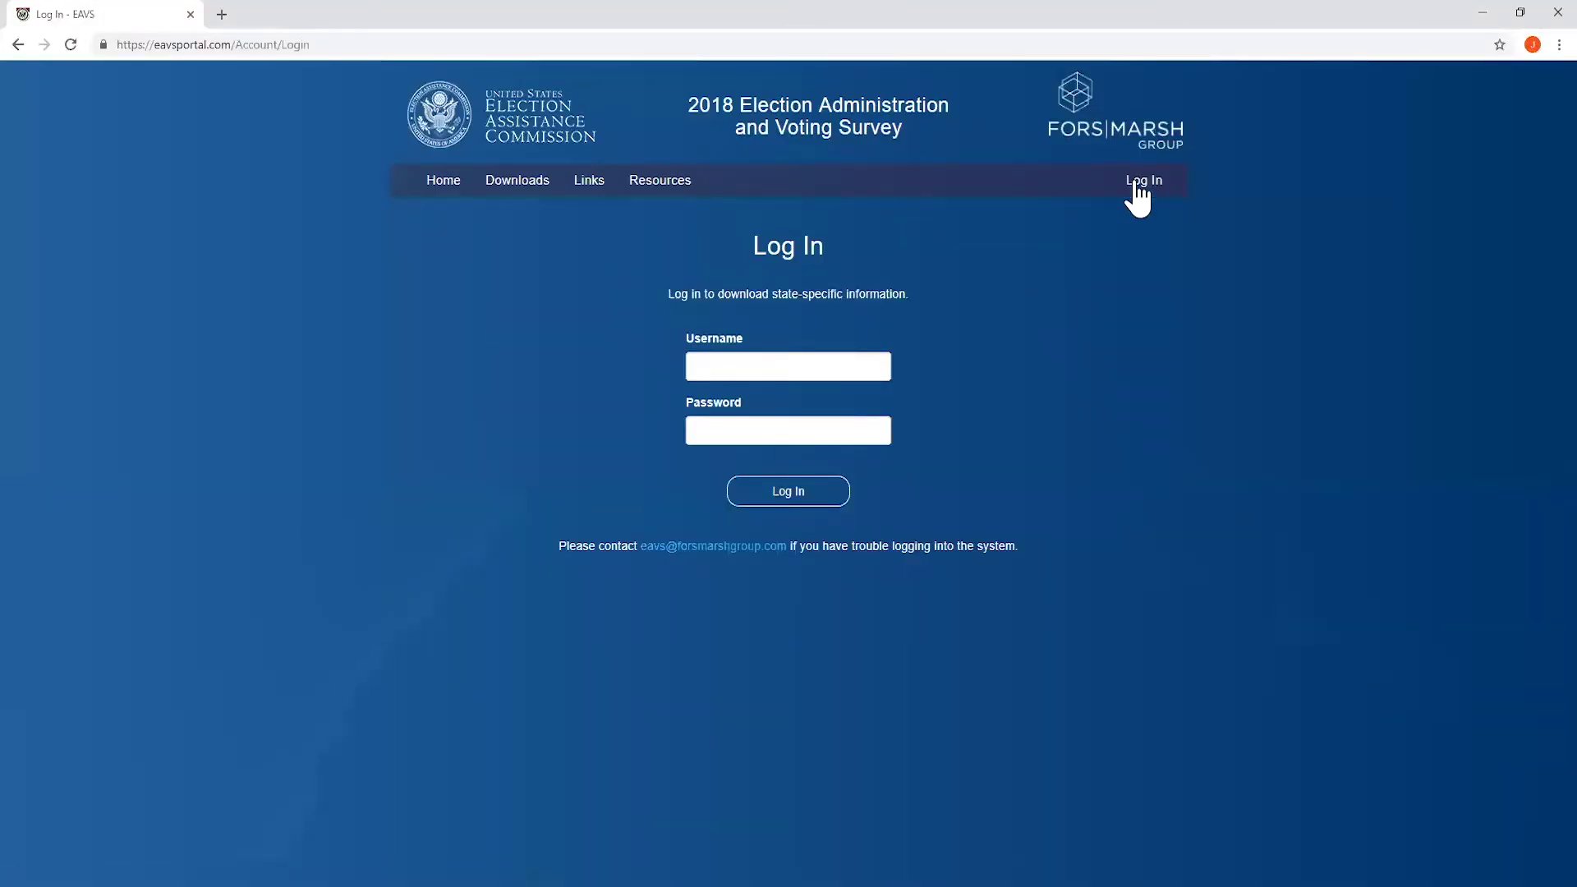
click(797, 374)
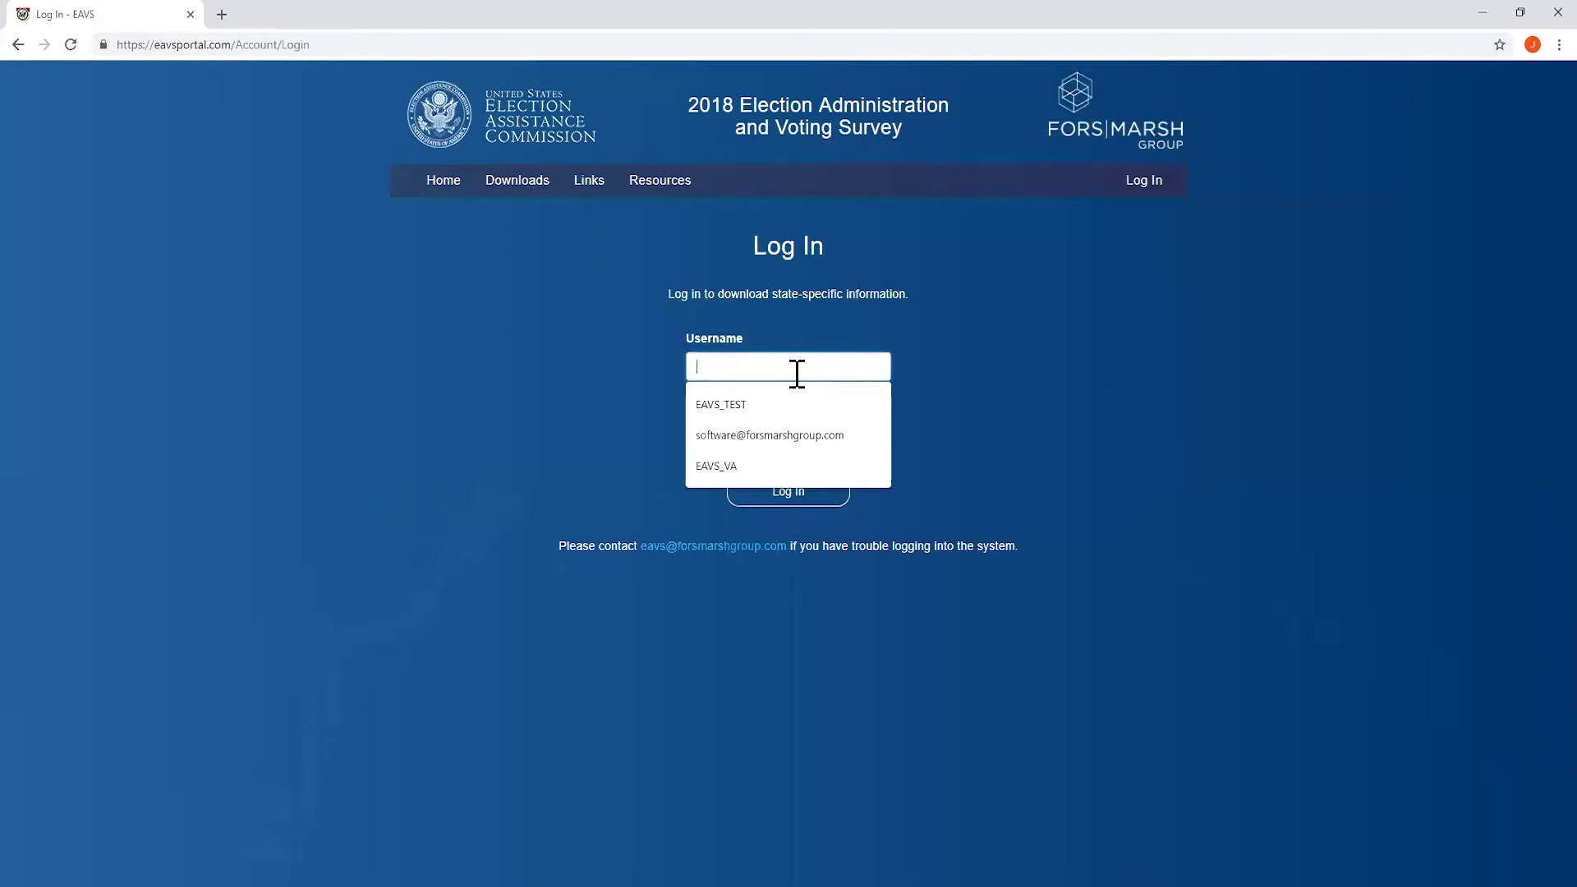
click(785, 411)
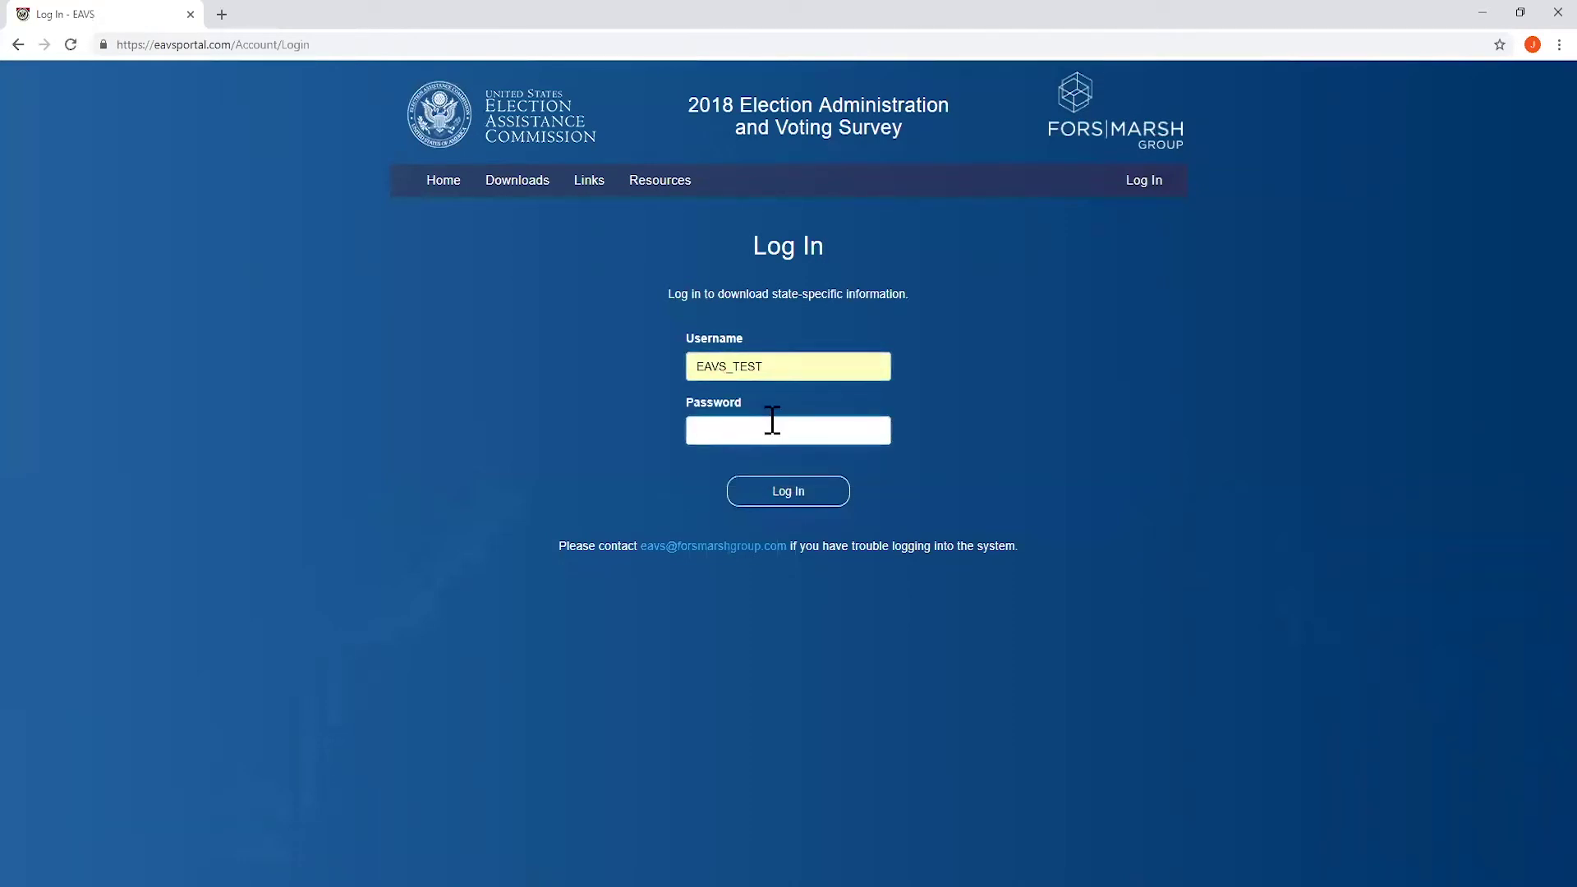
click(772, 421)
text(*********)
click(831, 493)
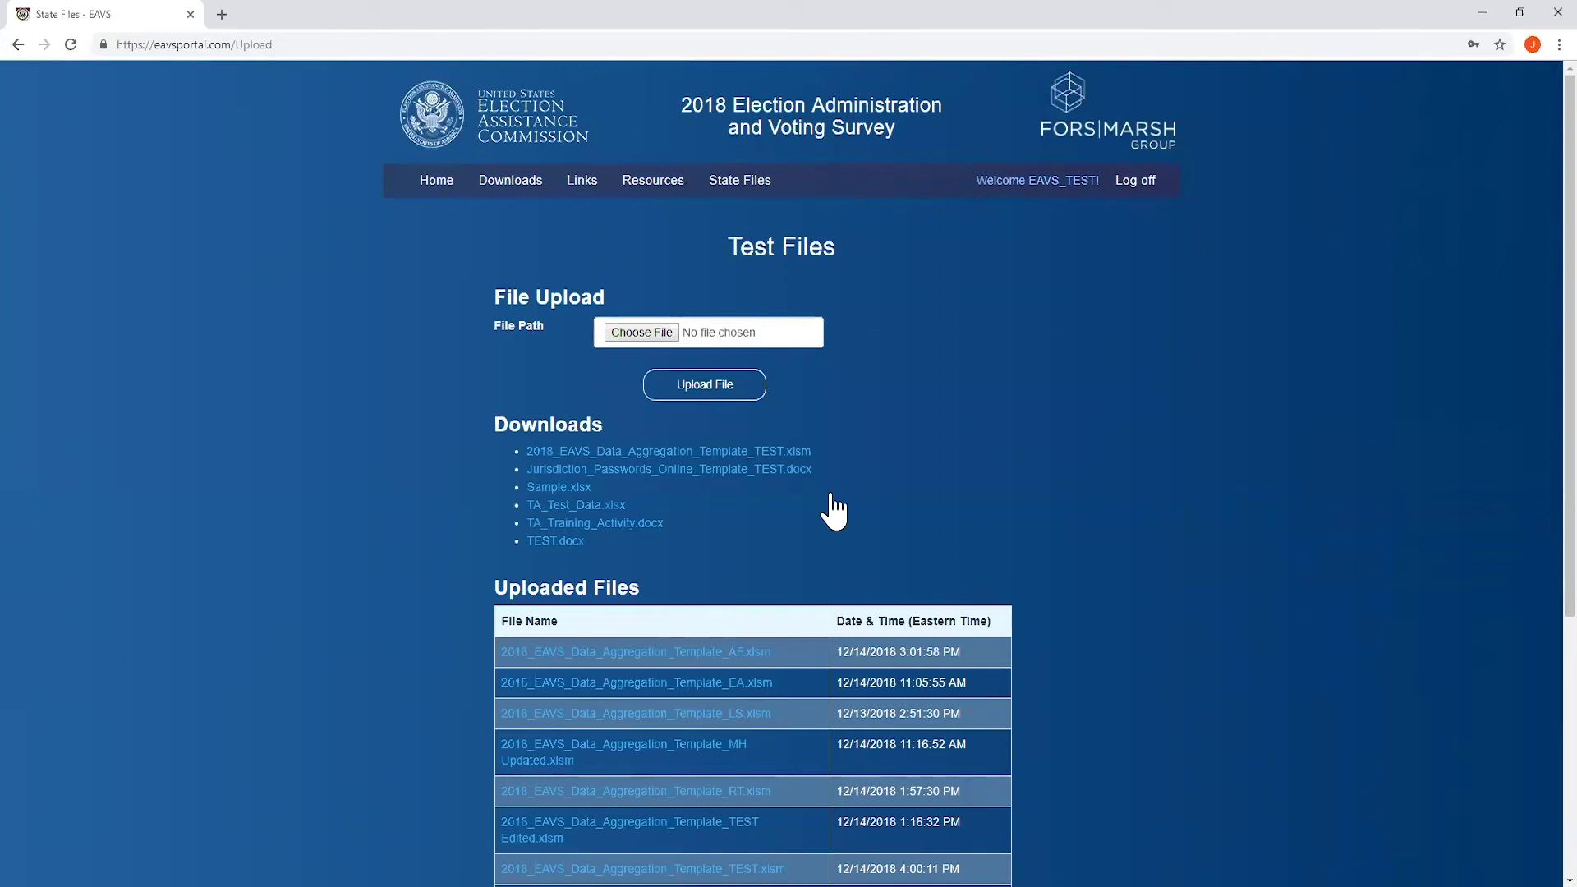
Attach 2018_EAVS_Data_Aggregation_Template_TEST1.xlsm from the Desktop and upload it
click(661, 333)
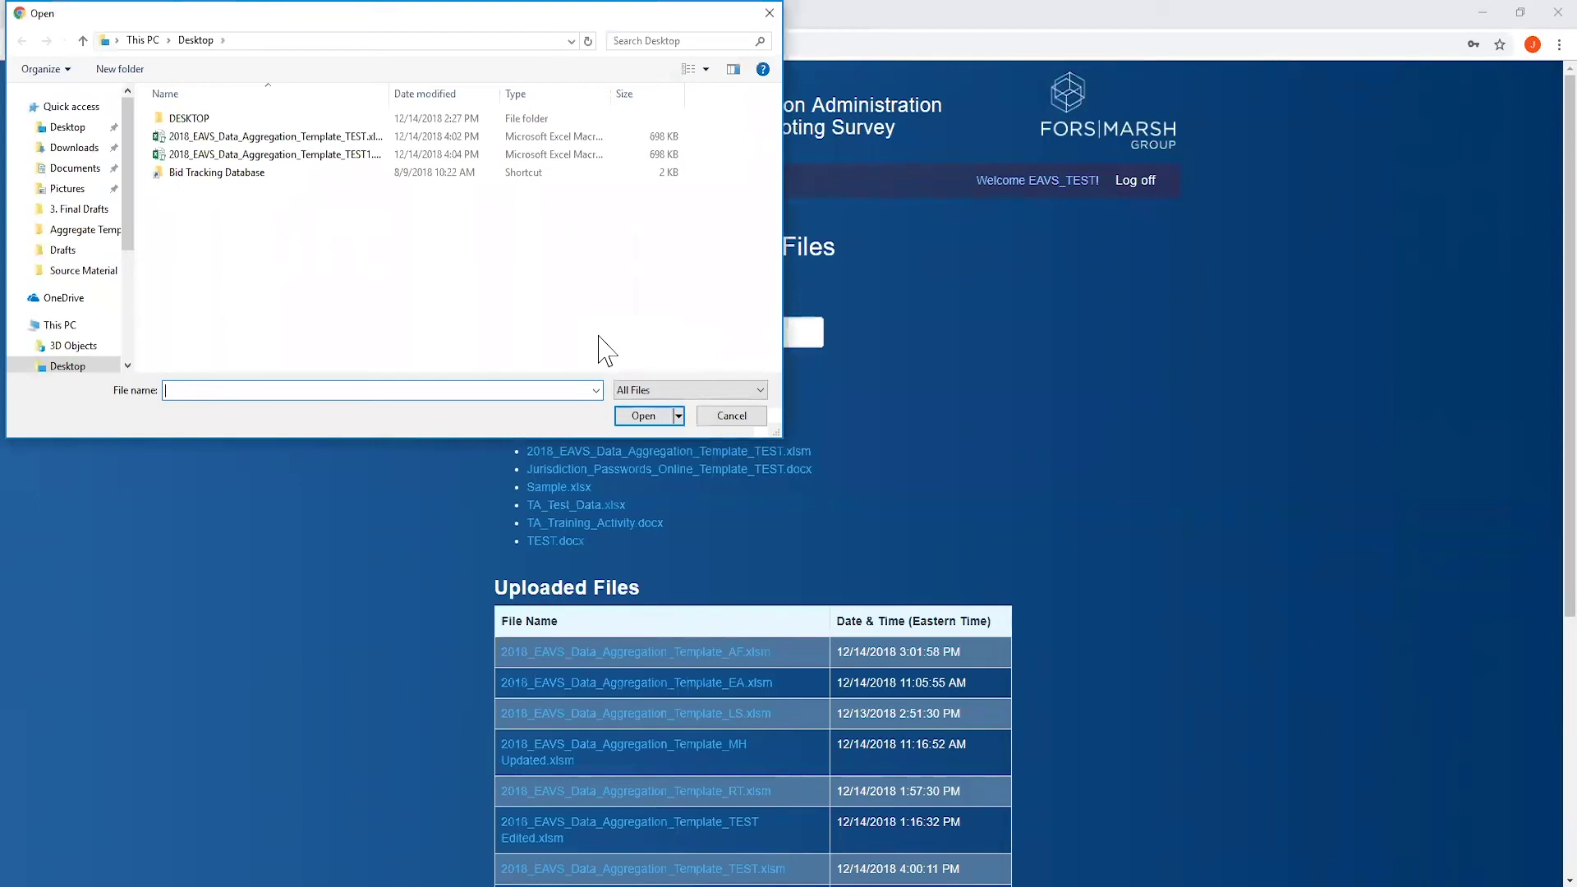
click(274, 154)
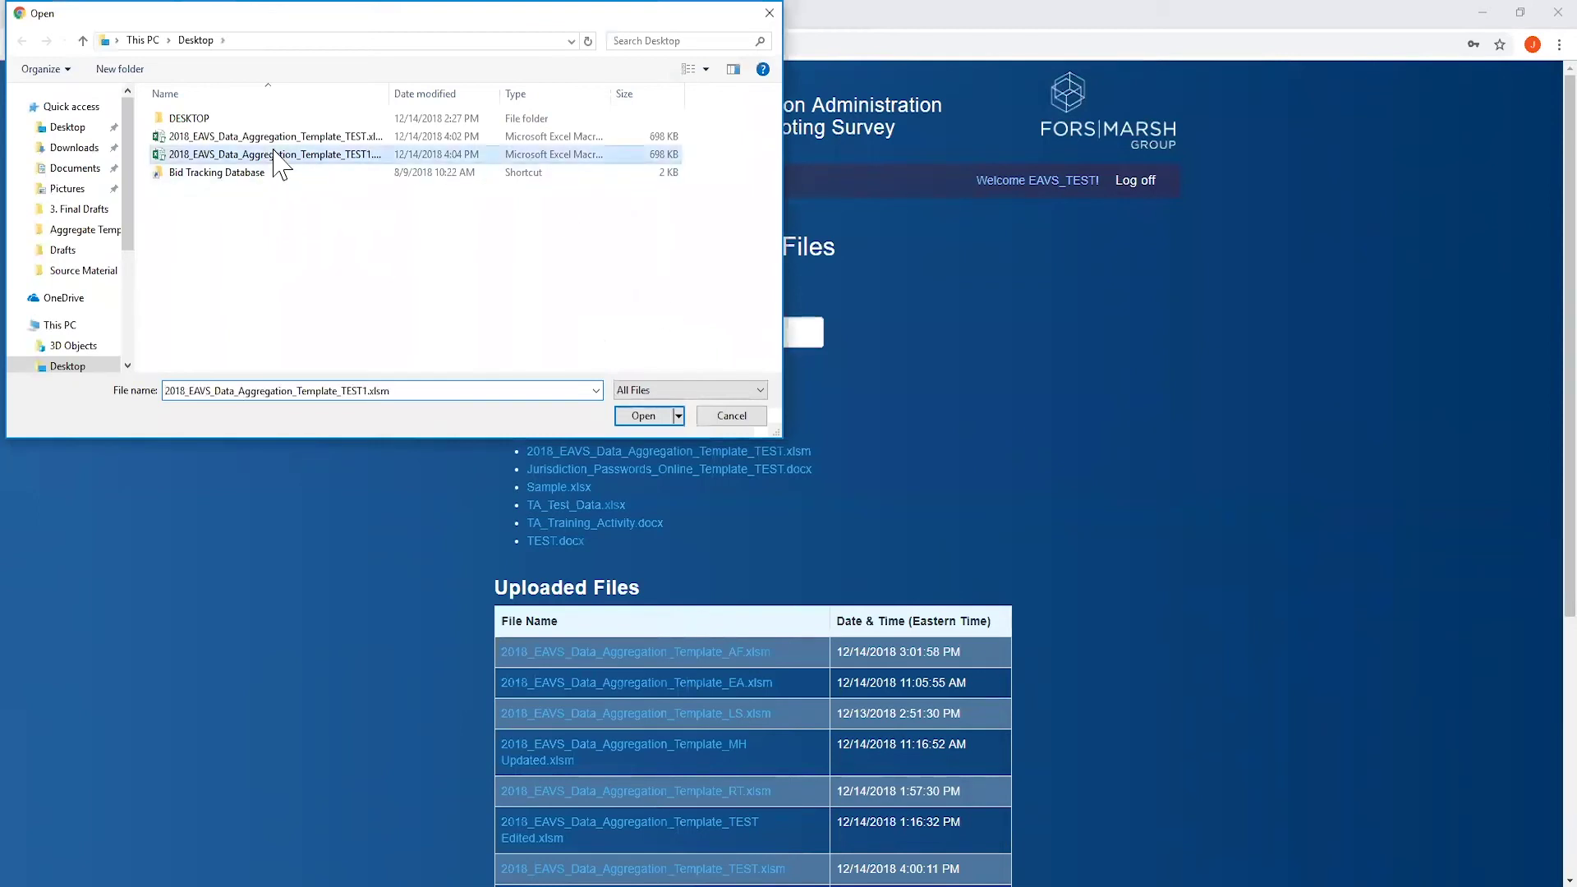
click(658, 413)
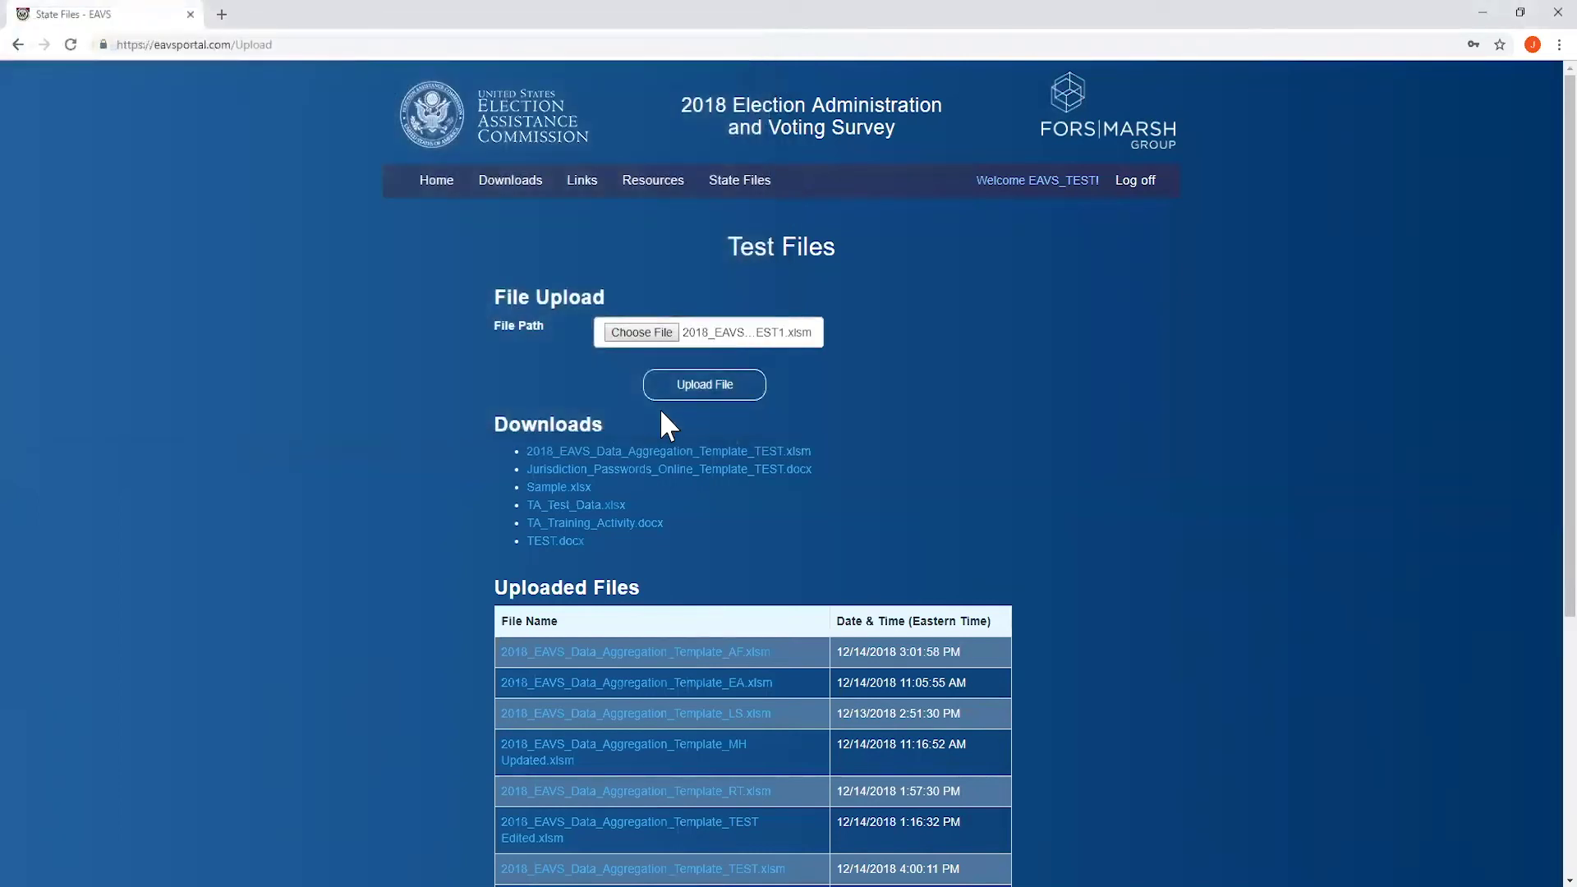
click(706, 398)
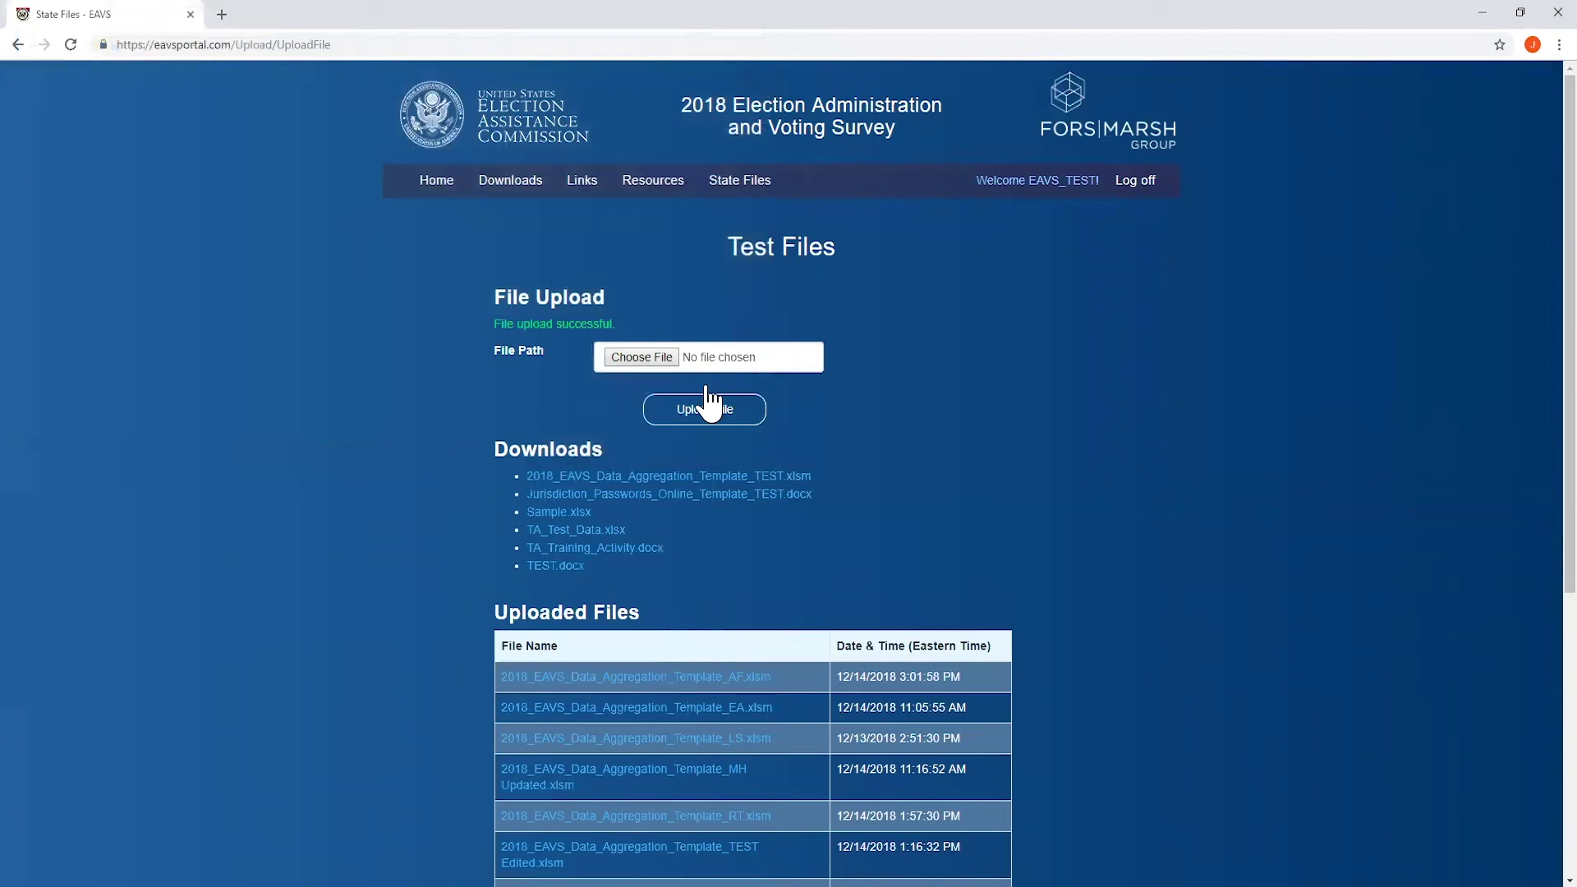
Scroll down to find the TEST1 workbook listed in Uploaded Files, dated 12/14/2018 4:05:11 PM
scroll(1095, 550, down, 4)
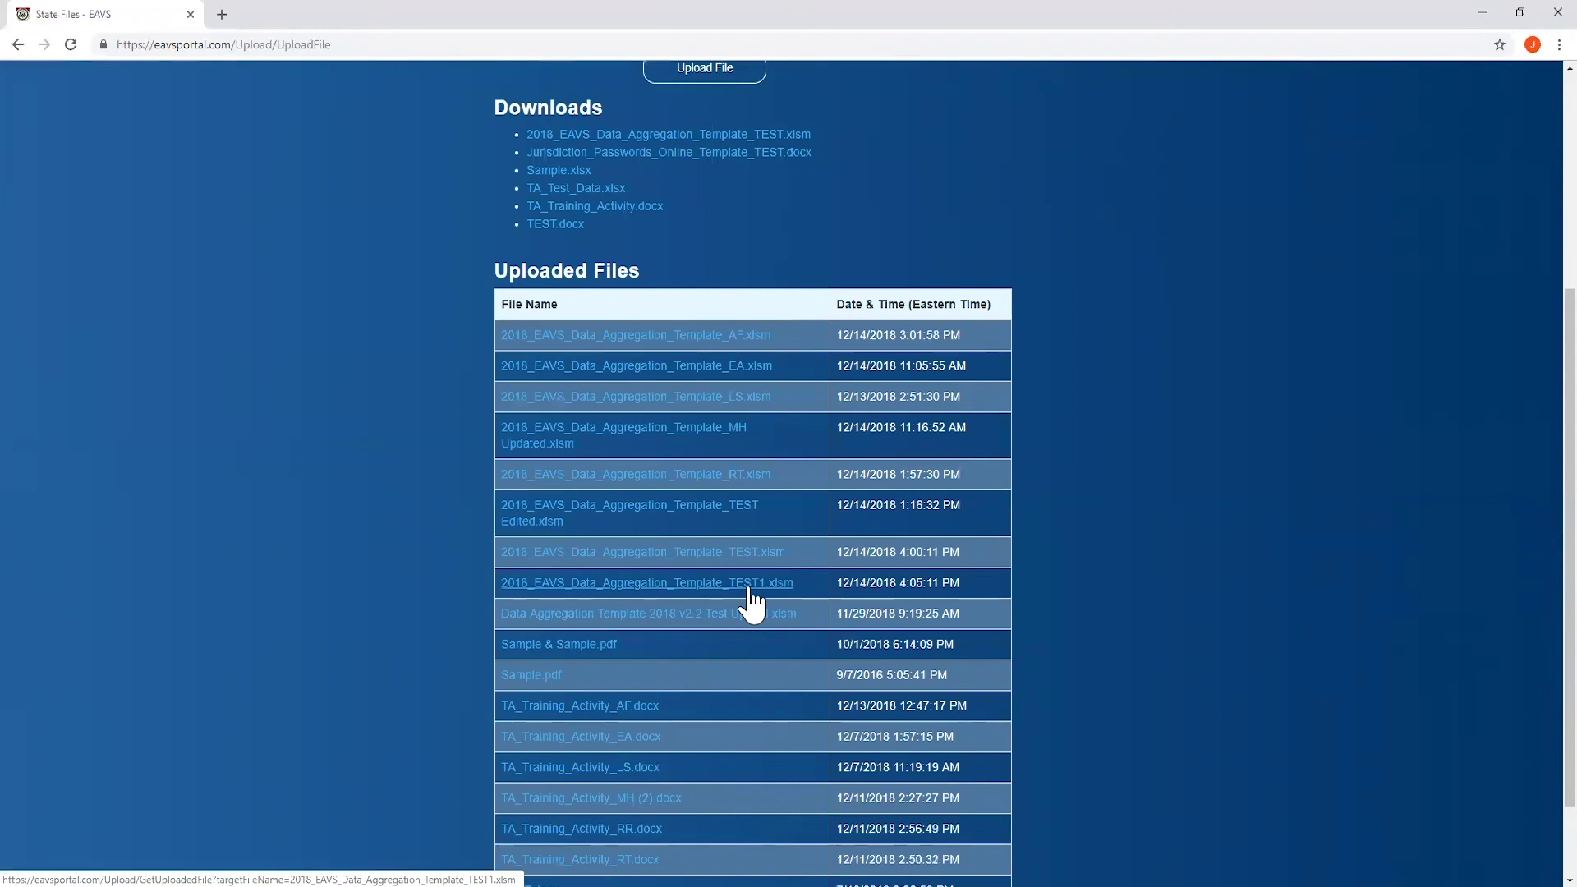
Go to the portal's Resources page from the top navigation bar
scroll(1215, 433, up, 4)
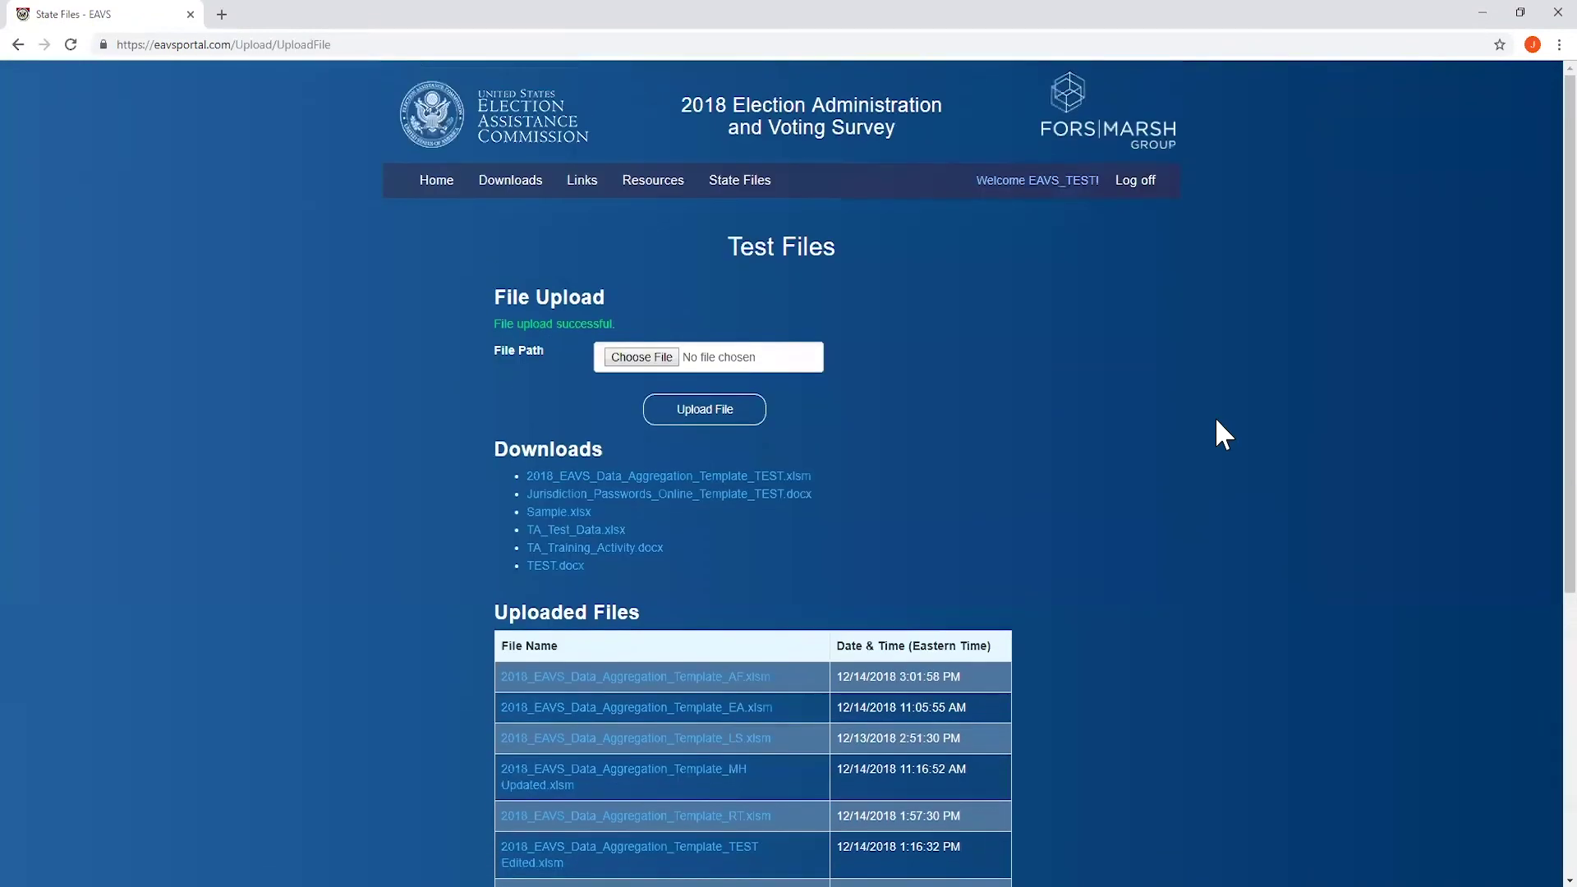
click(668, 188)
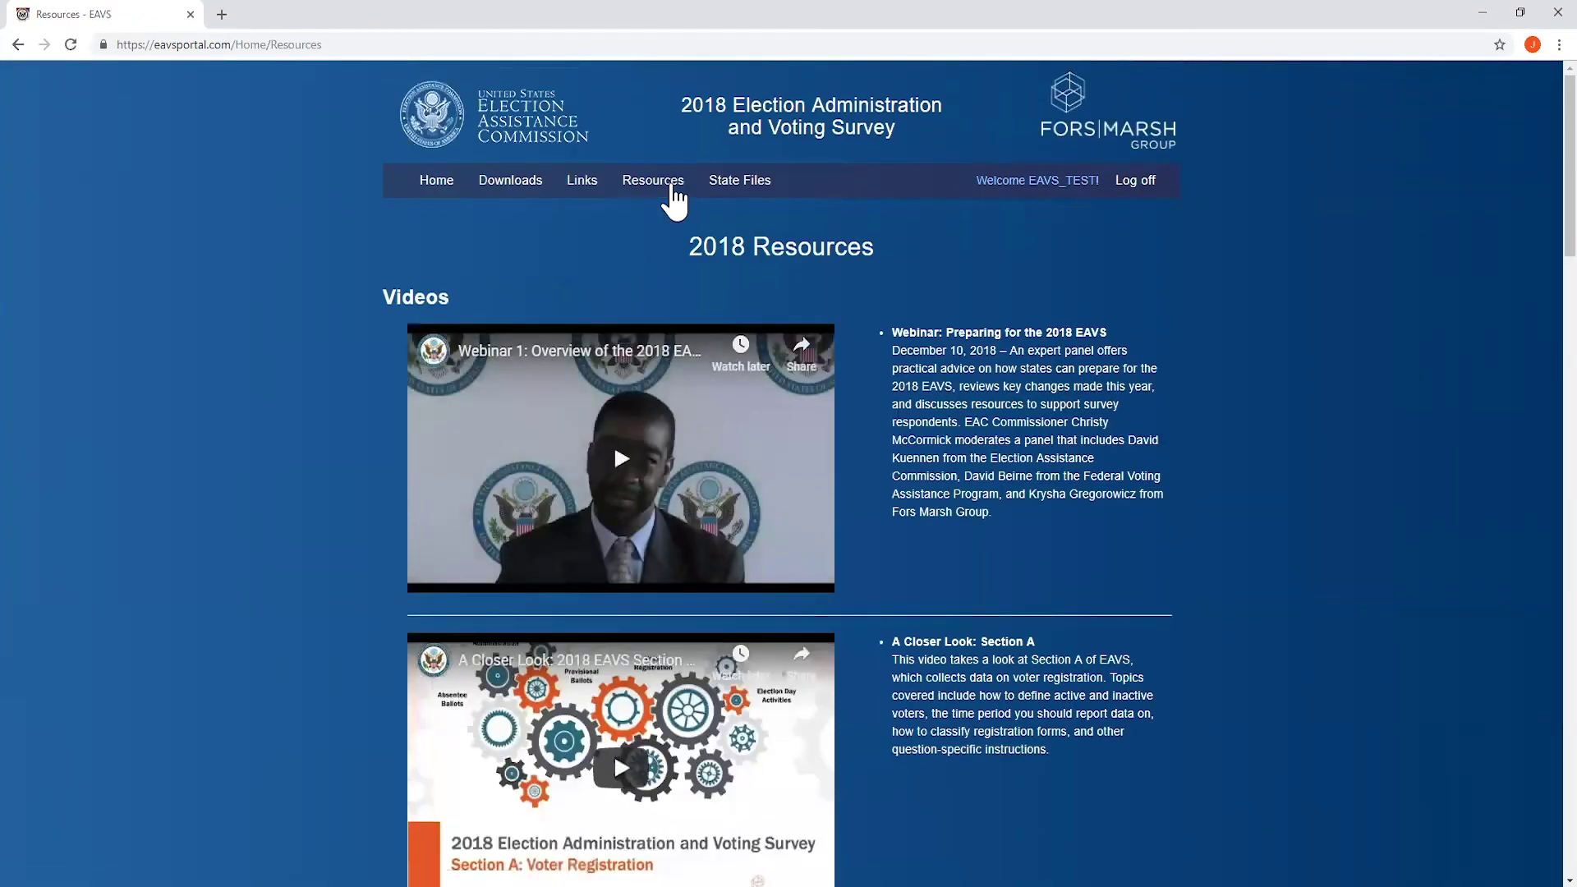